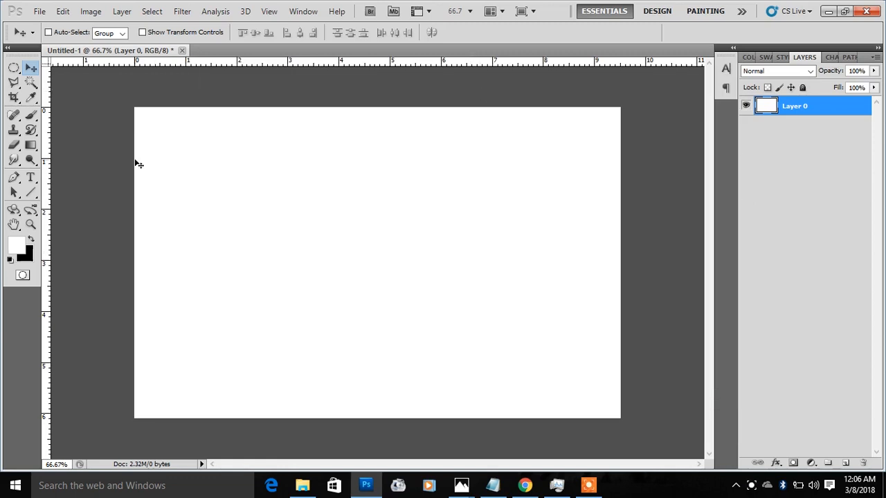
Step: Fill the background layer with a white-to-light-grey radial gradient spreading from just above the canvas centre past the lower-right corner
left_click(31, 144)
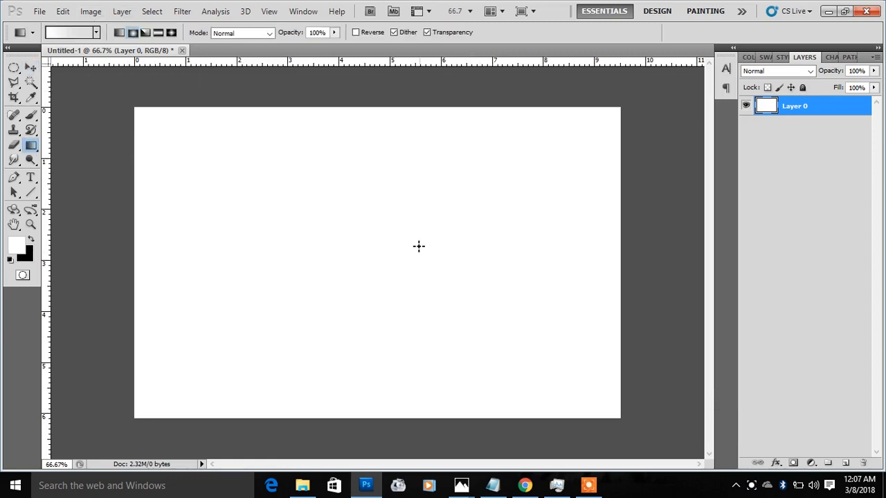
left_click(76, 33)
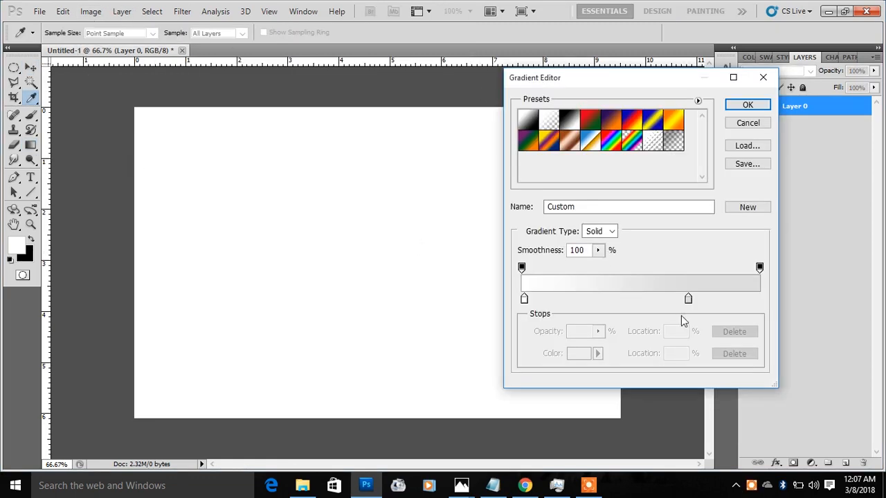
left_click(748, 106)
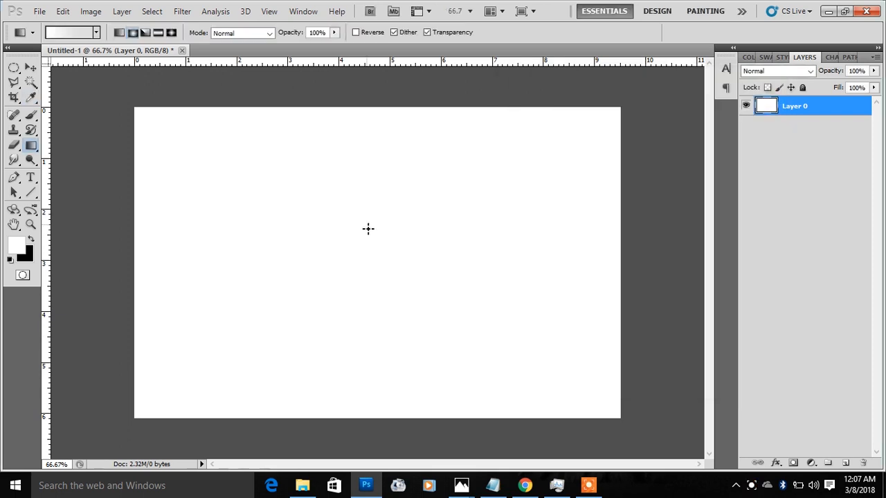
left_click_drag(423, 234, 645, 350)
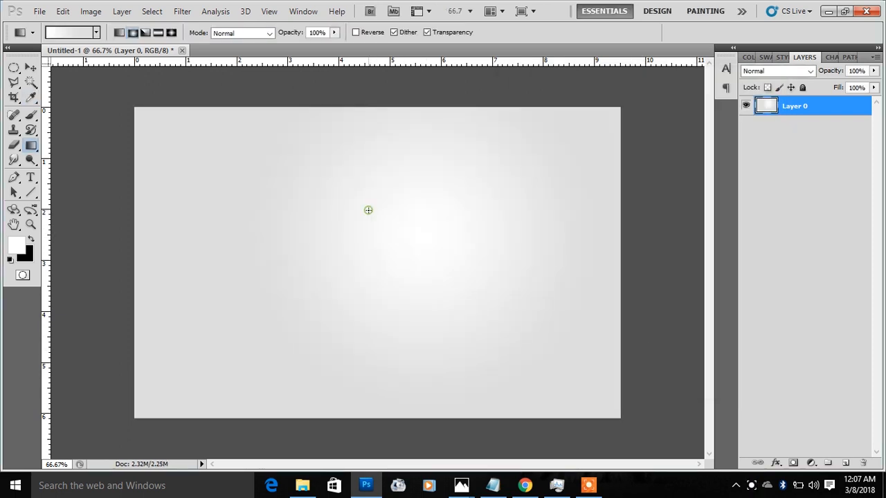
left_click_drag(368, 210, 694, 372)
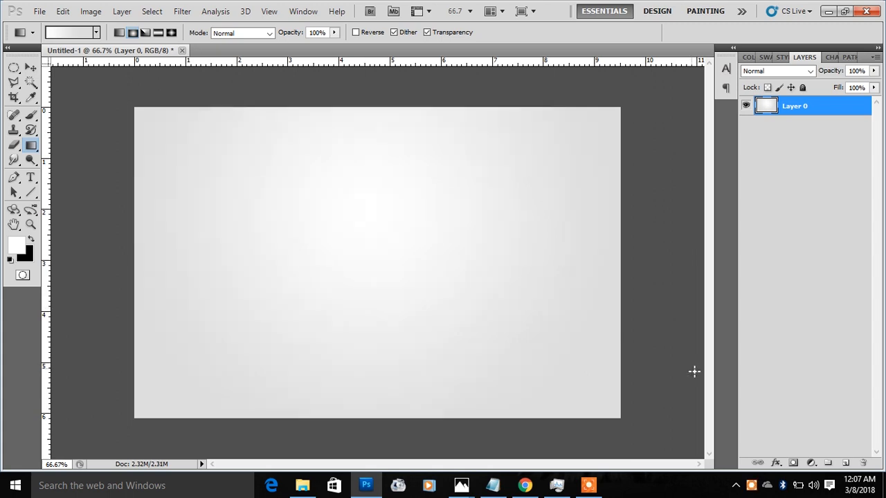
left_click_drag(403, 206, 760, 429)
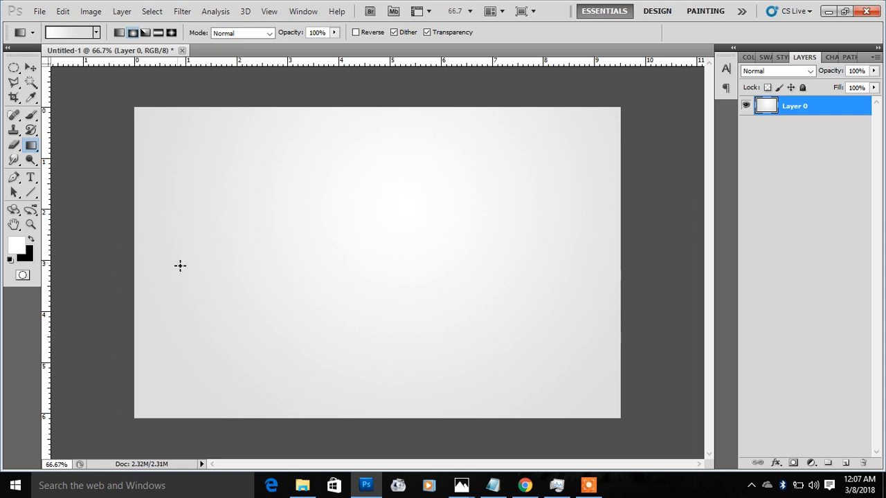
Step: Make a large circular selection on the right half of the canvas and set the foreground colour to pink #f00060
left_click(13, 67)
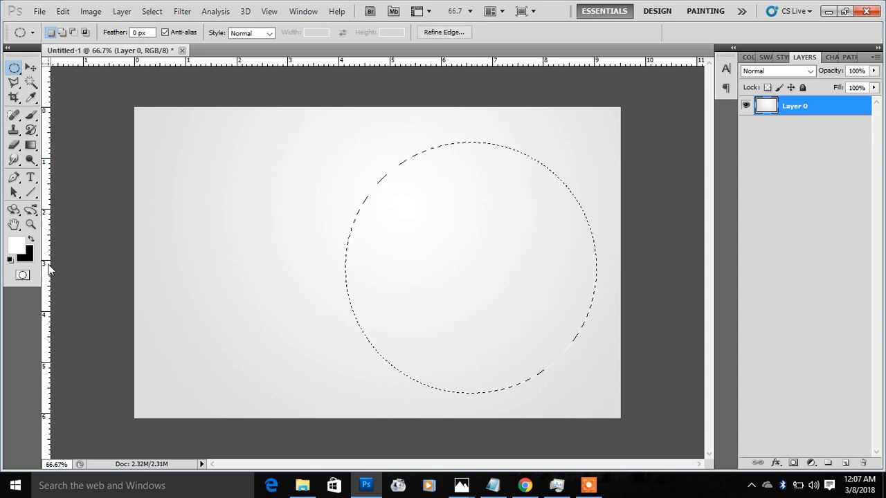
left_click(17, 244)
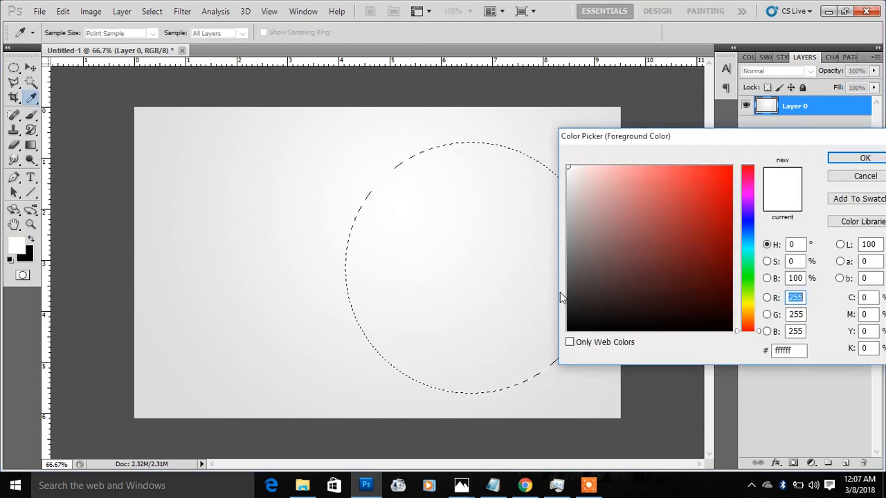
left_click(750, 174)
left_click(733, 177)
left_click(733, 176)
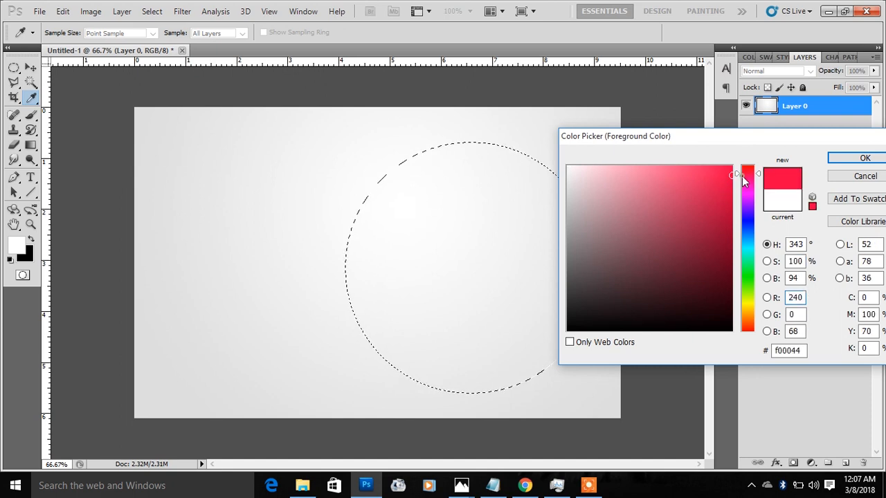
left_click(744, 178)
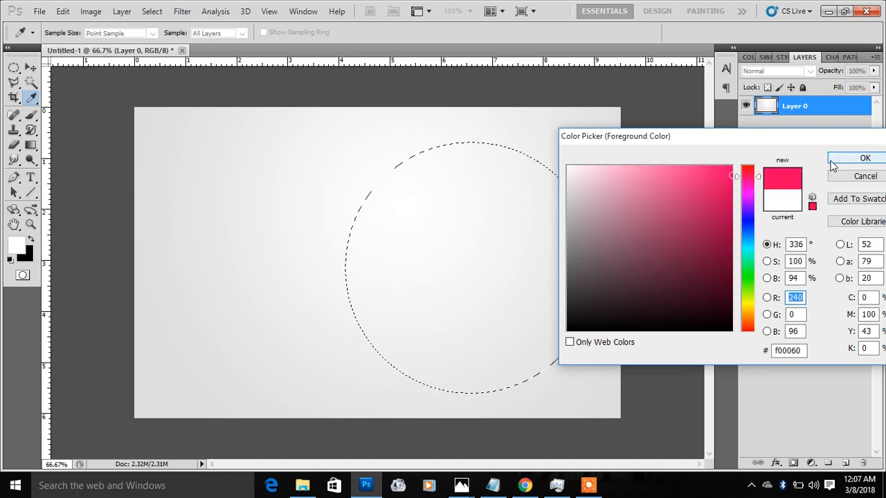
left_click(862, 159)
Step: Fill the circular selection with the pink foreground colour on a new layer, and deselect
left_click(846, 462)
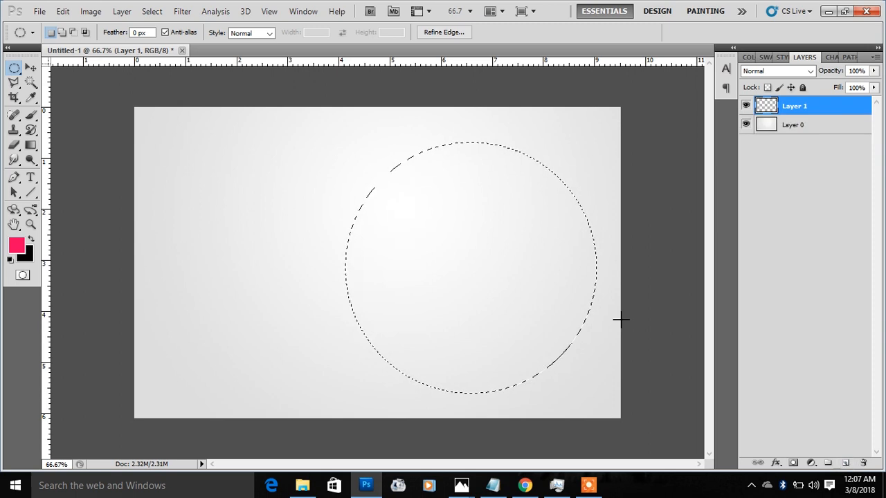
key("alt+BackSpace")
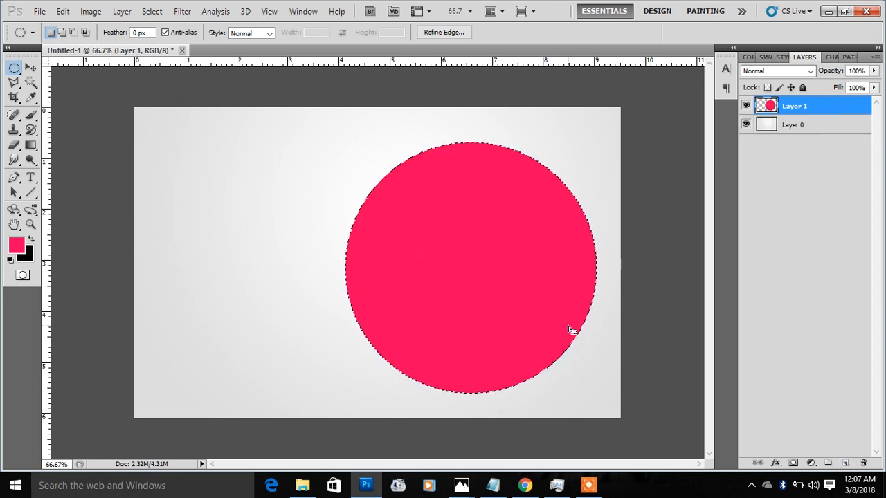
key("ctrl+d")
Step: Move the pink circle partly off the canvas's lower-right corner and scale it up proportionally to about 108.6%
key("v")
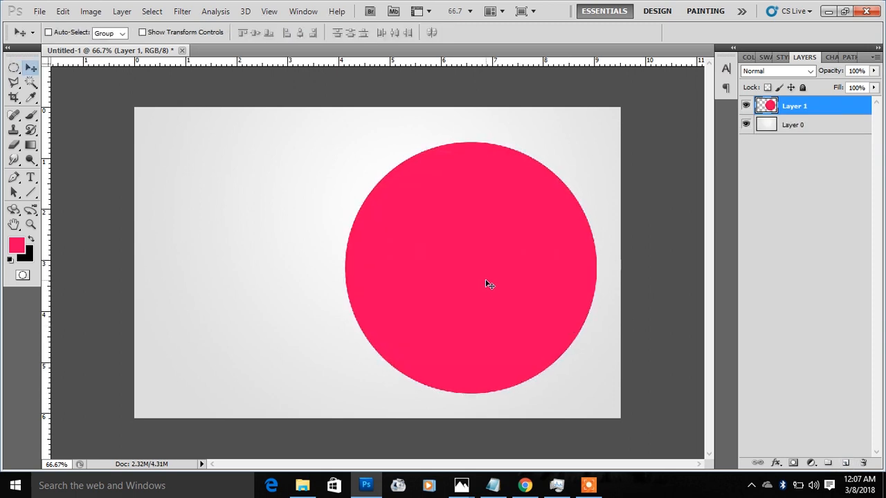
left_click_drag(489, 284, 521, 382)
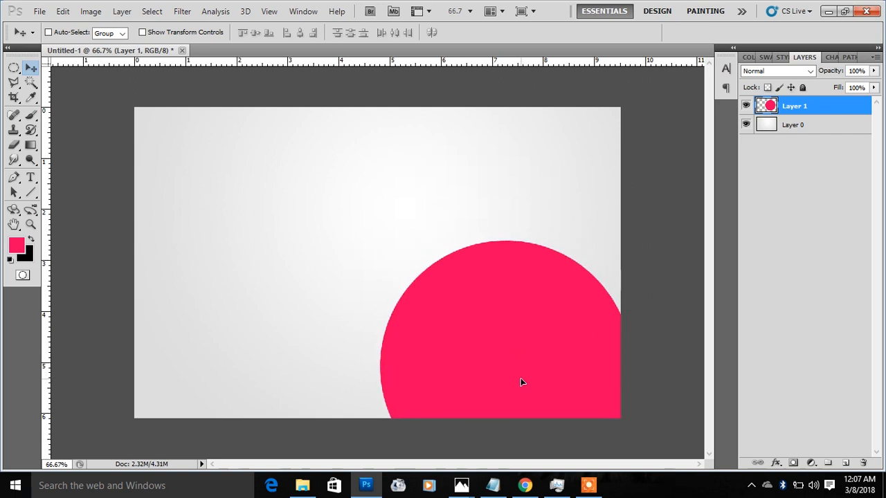
key("ctrl+t")
left_click_drag(362, 231, 346, 226)
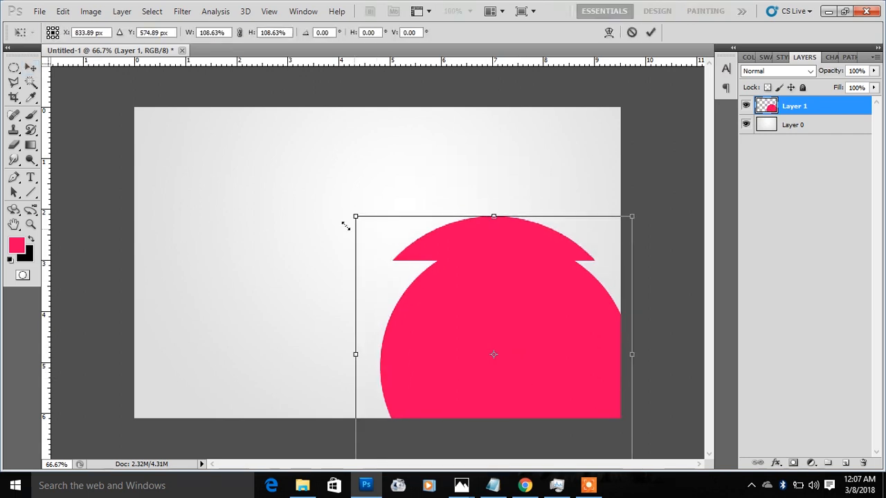
key("Return")
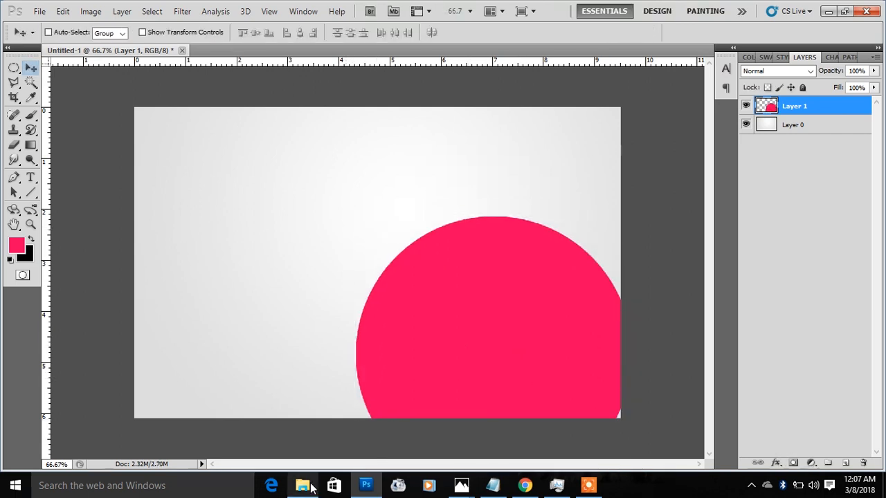
Step: Place the hair image from the Sunsilk folder, scaled to about 10.2%, over the pink circle along the canvas's lower edge
left_click(308, 487)
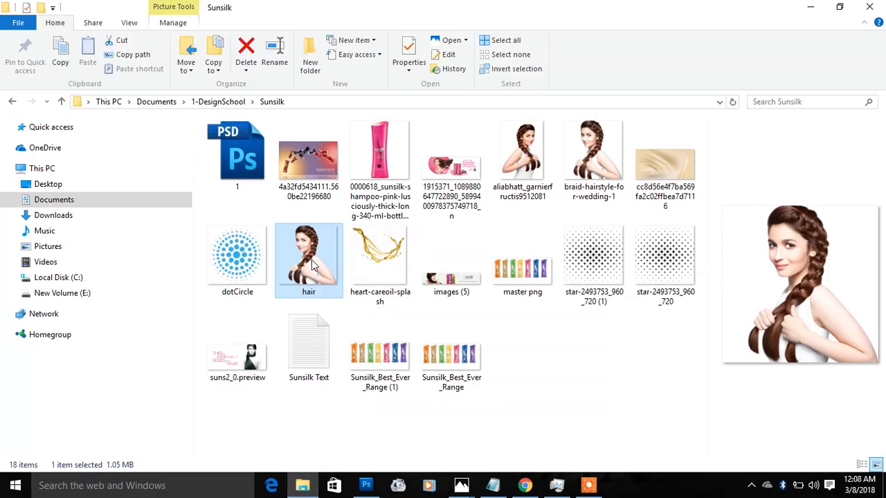
left_click_drag(312, 263, 512, 351)
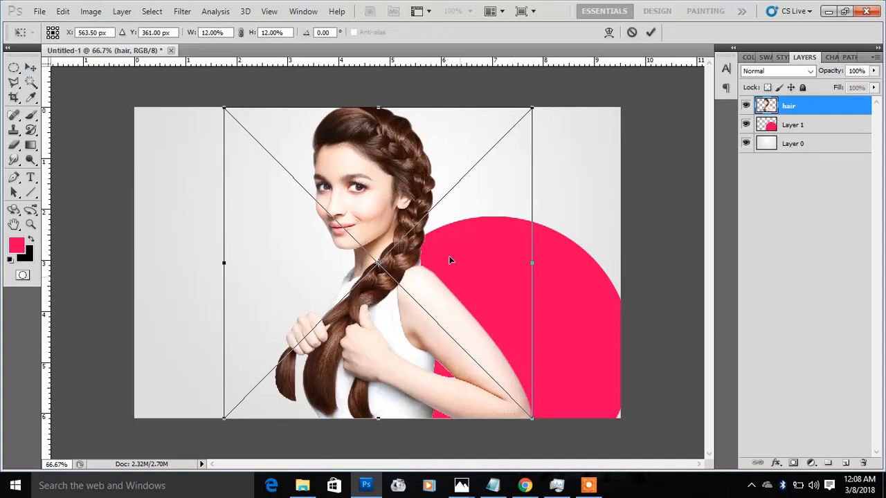
left_click_drag(482, 281, 592, 329)
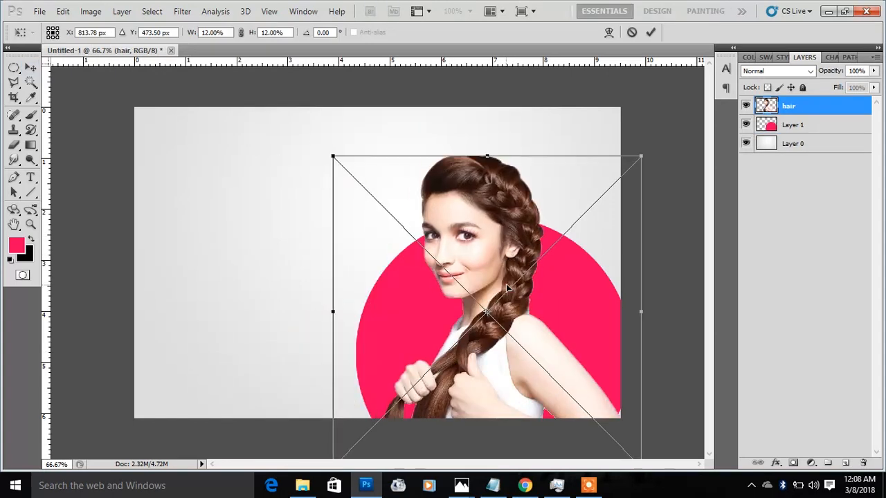
left_click_drag(641, 156, 596, 204)
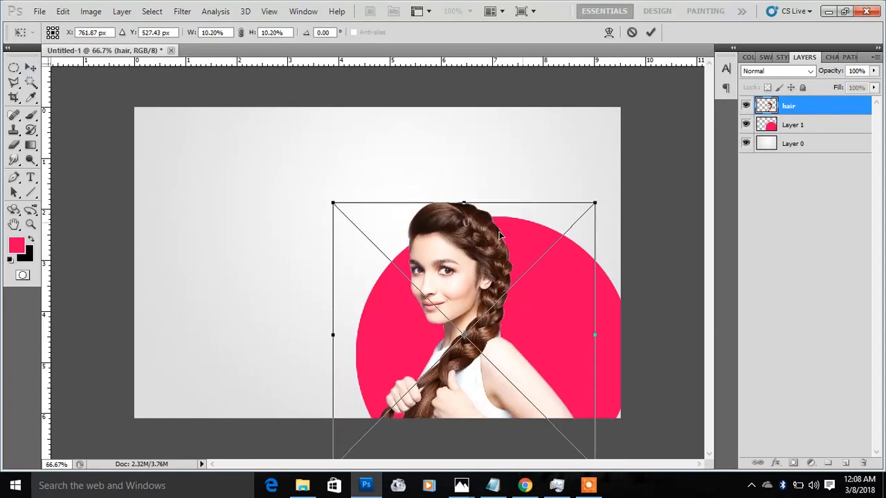
left_click_drag(483, 246, 504, 198)
key("Return")
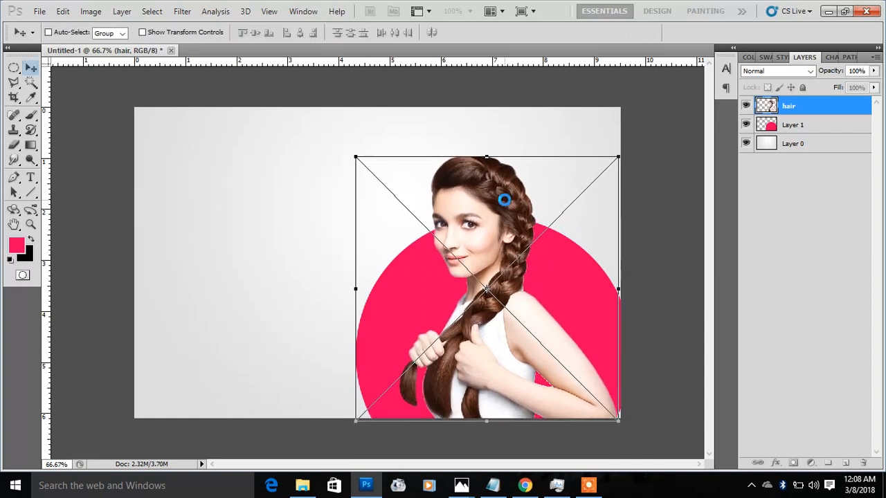
Step: Add an empty layer directly above the pink circle and set the Brush tool's colour to white #ffffff
left_click(809, 126)
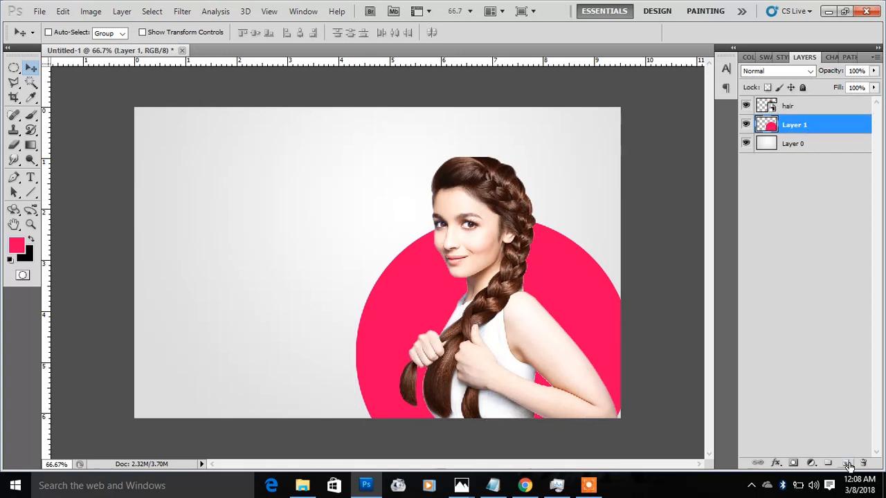
left_click(846, 463)
left_click(32, 130)
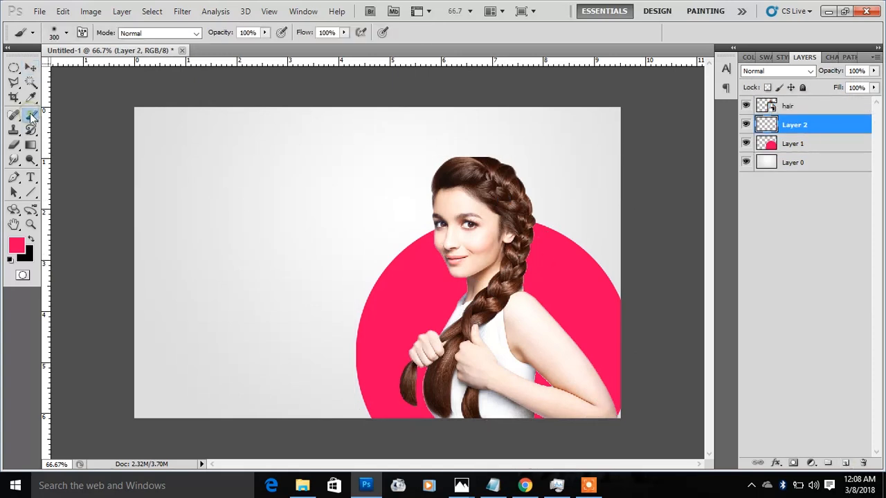
left_click(17, 245)
left_click_drag(591, 222, 547, 110)
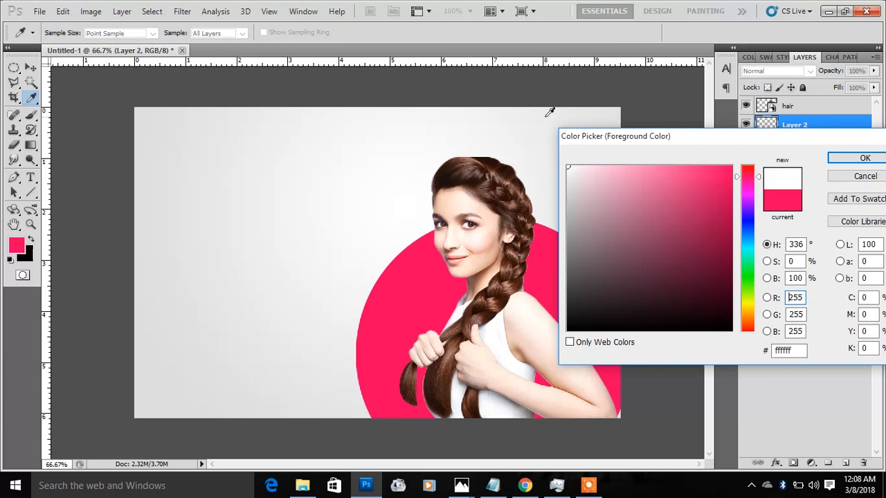
left_click(860, 159)
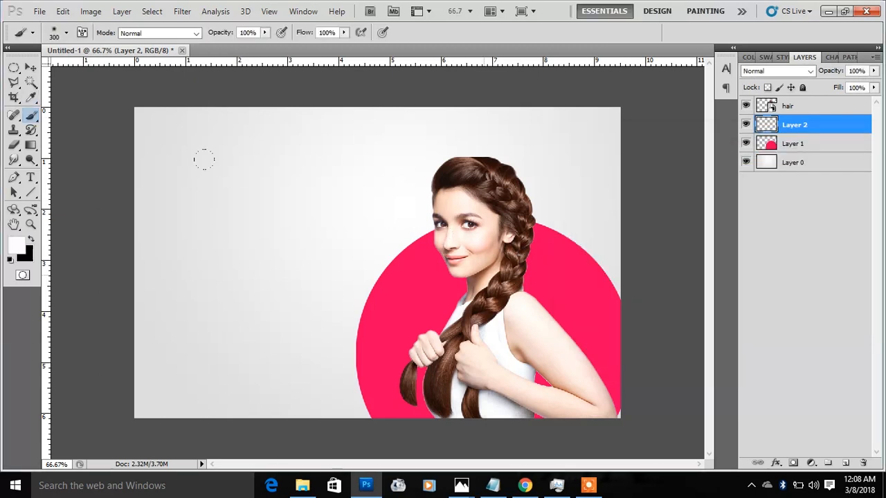
Step: Paint a soft white glow behind the woman with a single 600 px brush dab, and reduce that layer's fill to 56%
key("bracketright")
key("bracketright")
key("bracketright")
left_click(488, 326)
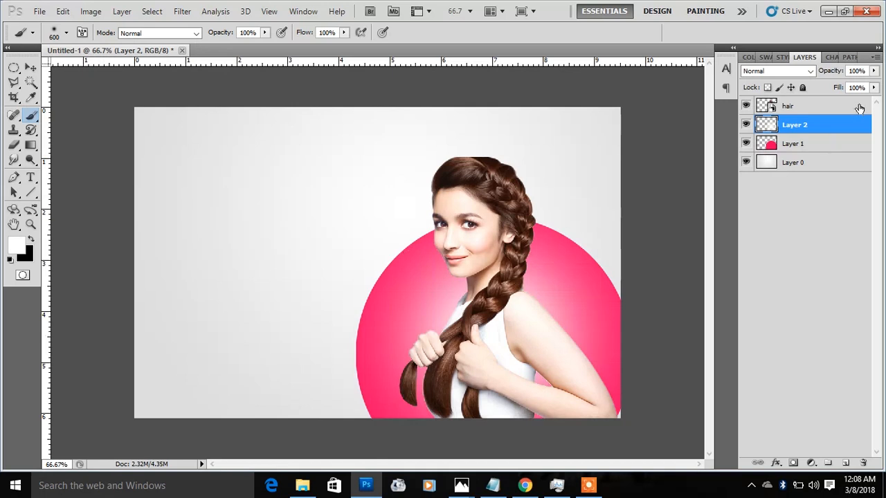
left_click(875, 87)
left_click_drag(858, 104, 846, 109)
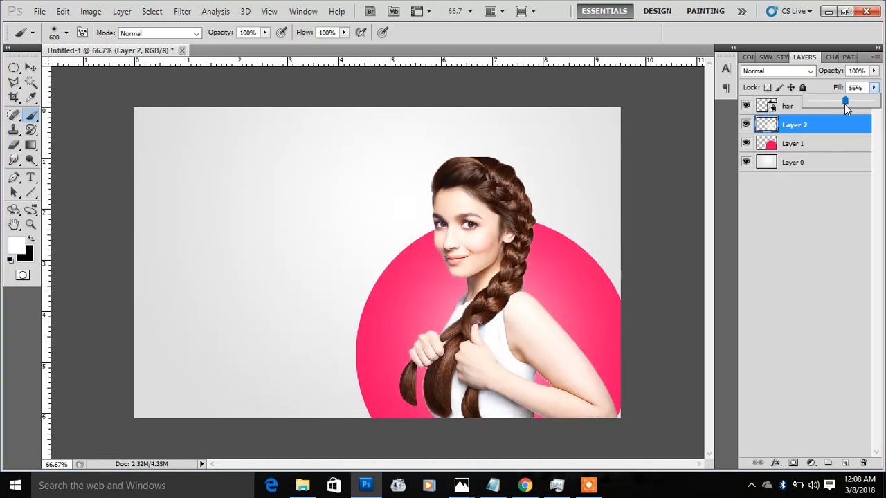
left_click(32, 68)
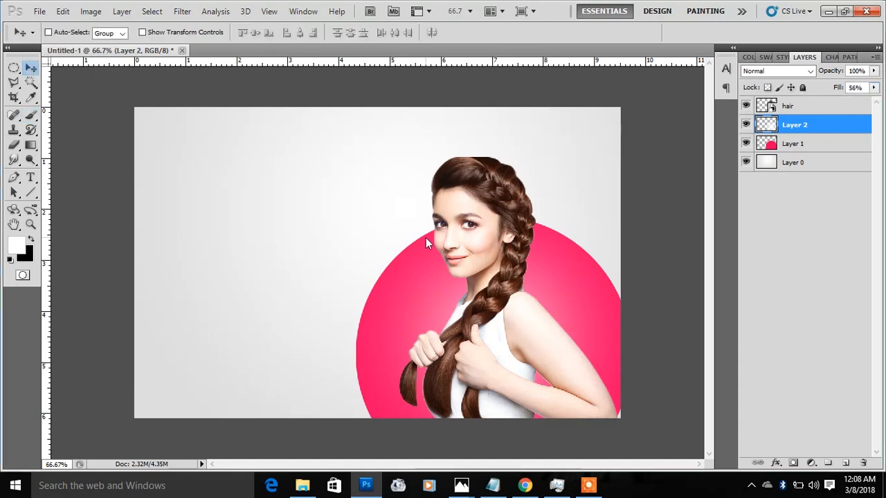
Step: Place the dotCircle image from the Sunsilk folder behind the woman, positioned over the pink circle
left_click(303, 485)
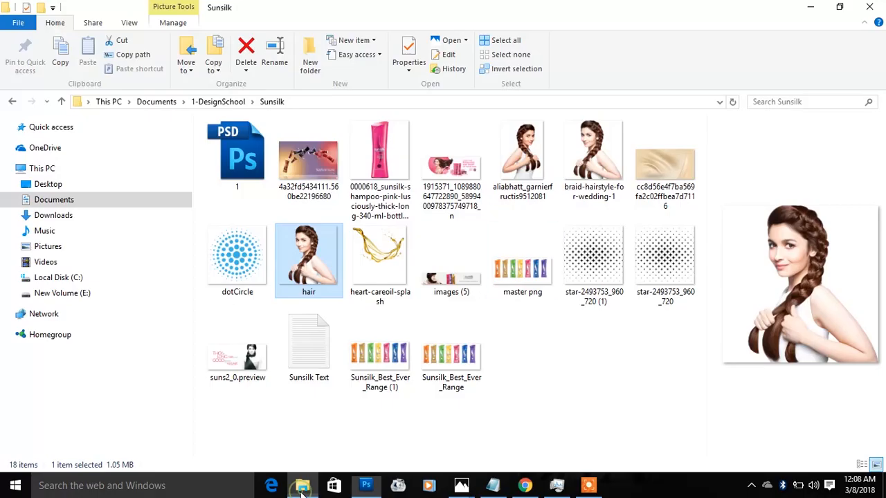
left_click_drag(255, 267, 486, 335)
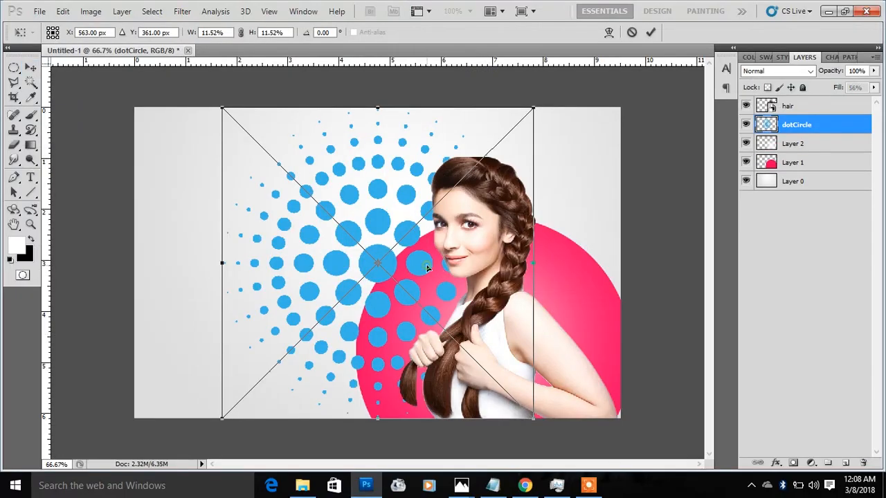
left_click_drag(427, 268, 542, 335)
key("Return")
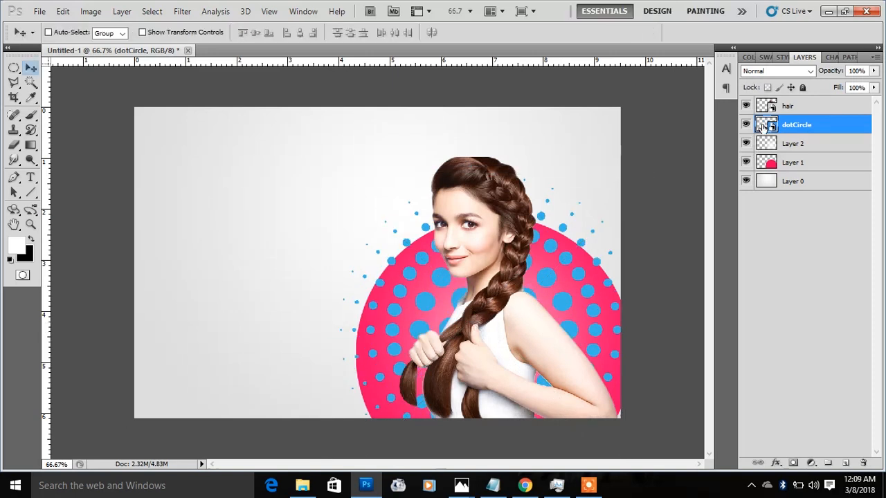
Step: Rasterize the dotCircle layer, recolour all its dots white, and reduce that layer's fill to 42%
left_click(762, 127, "ctrl")
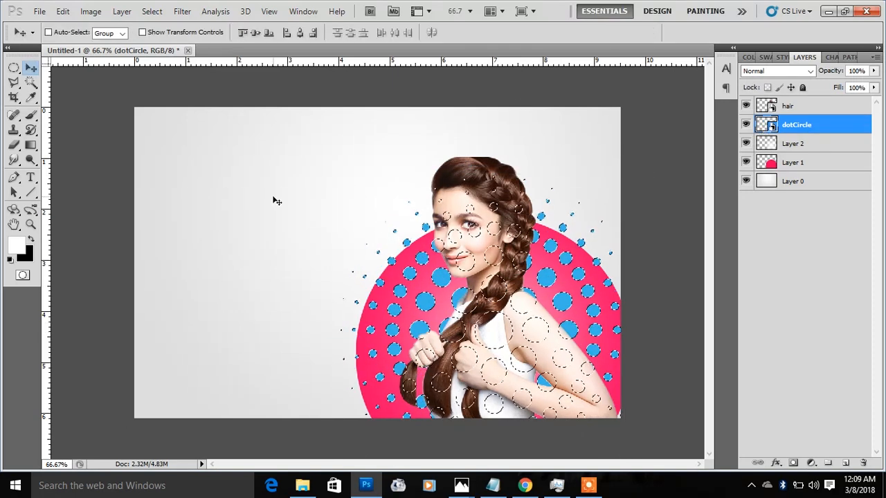
left_click(18, 244)
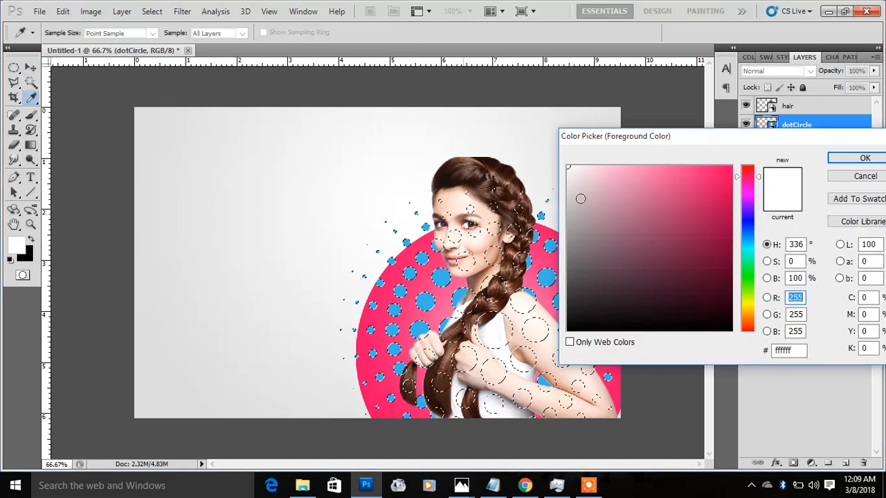
left_click(856, 159)
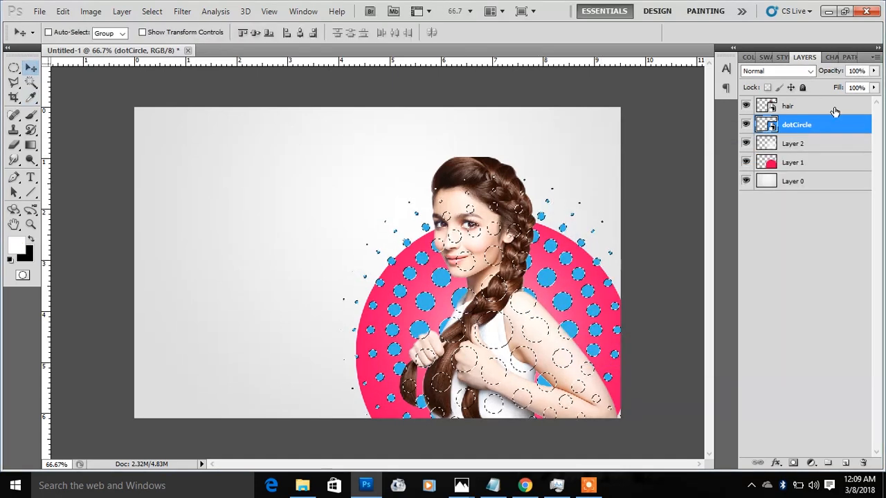
right_click(802, 130)
left_click(713, 268)
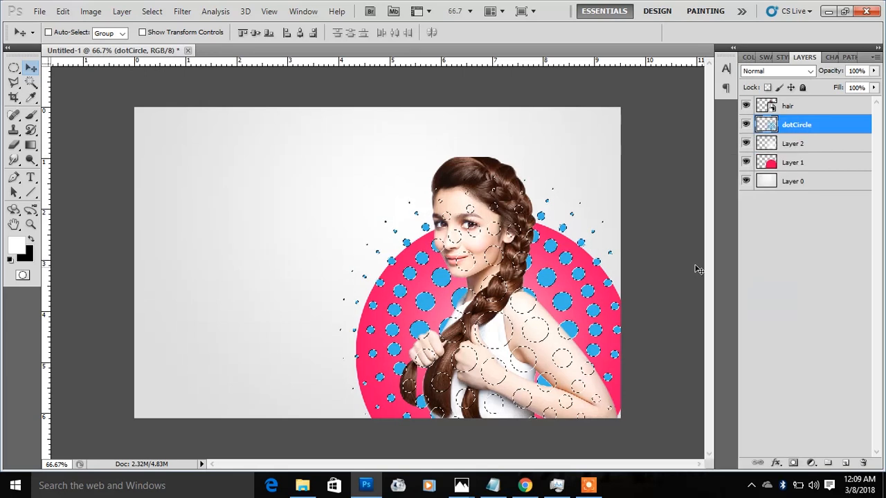
key("alt+BackSpace")
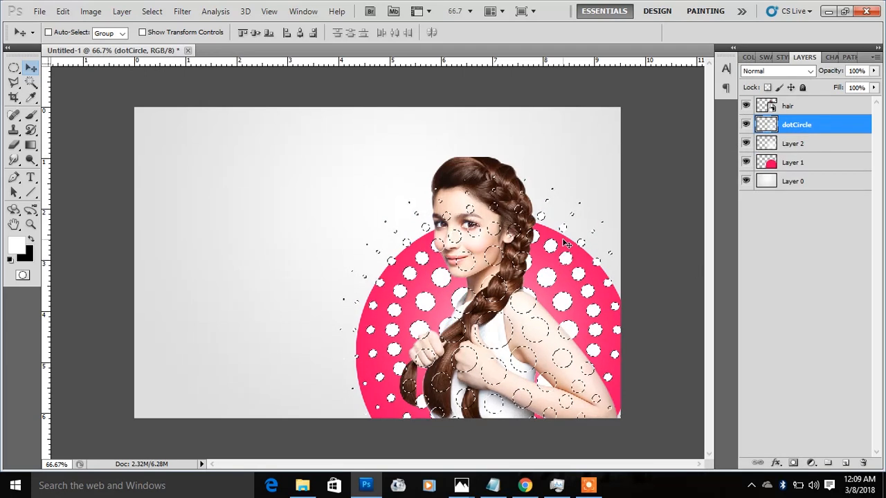
key("ctrl+d")
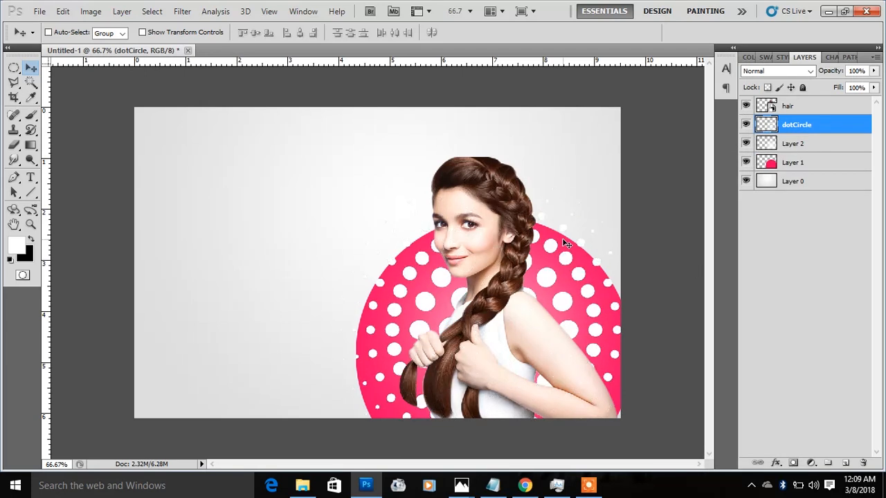
left_click(874, 88)
left_click_drag(874, 101, 839, 107)
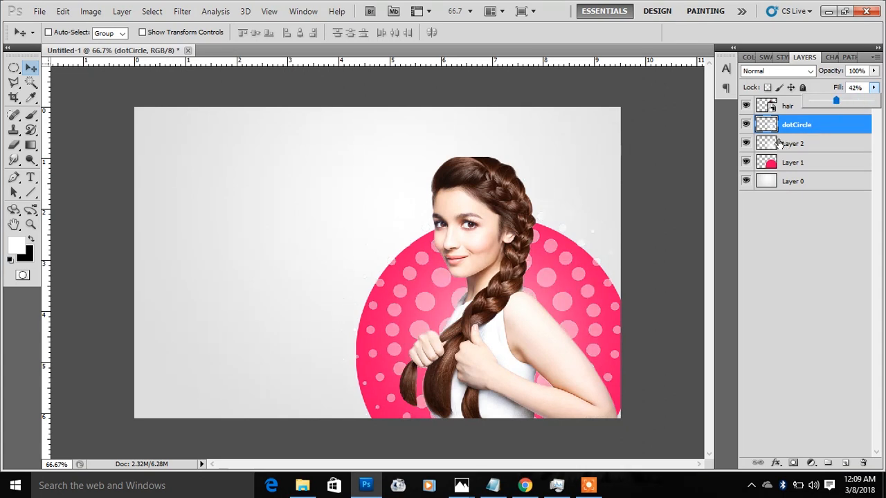
Step: Copy only the dots lying inside the pink circle to a new layer and delete the original dotCircle layer
left_click(775, 166)
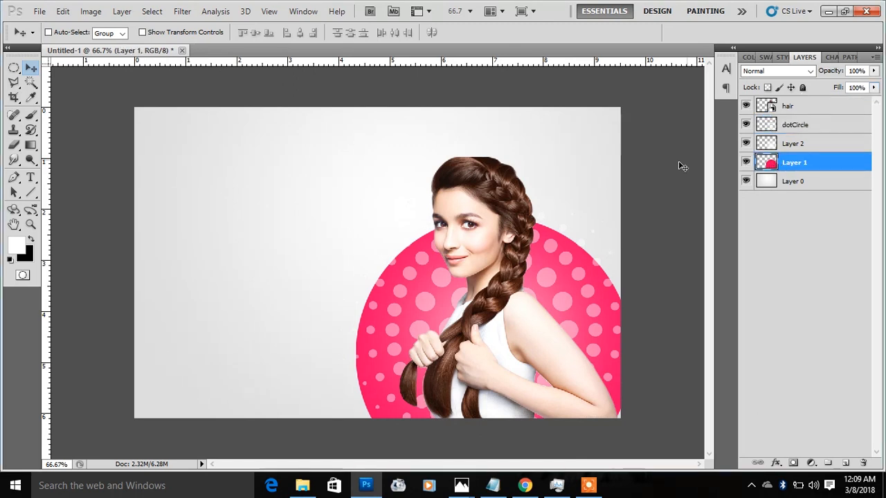
left_click(772, 159, "ctrl")
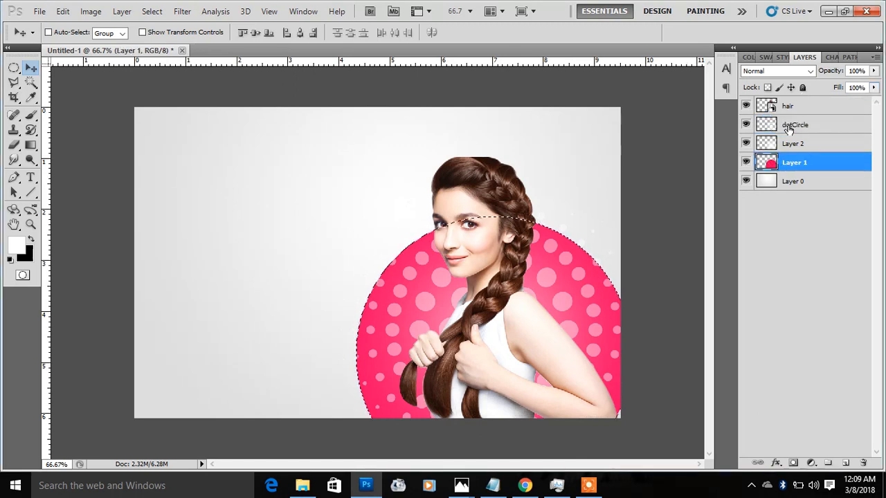
left_click(789, 128)
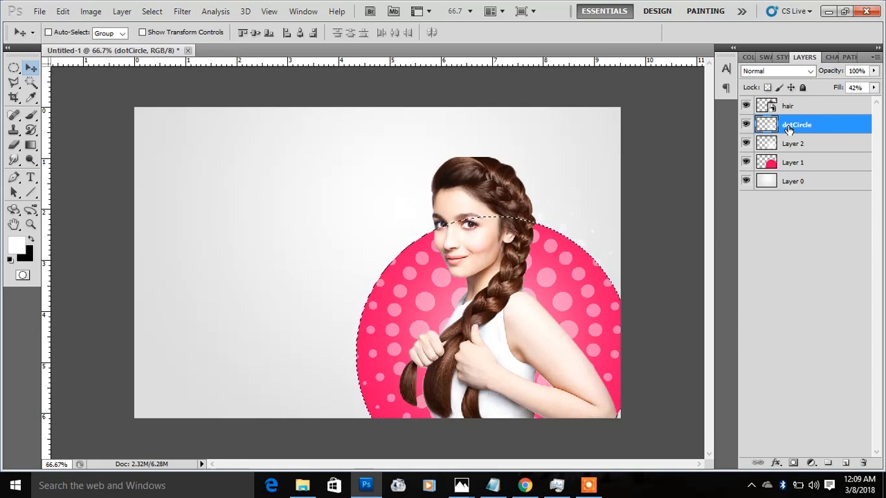
key("ctrl+j")
left_click(788, 147)
key("Delete")
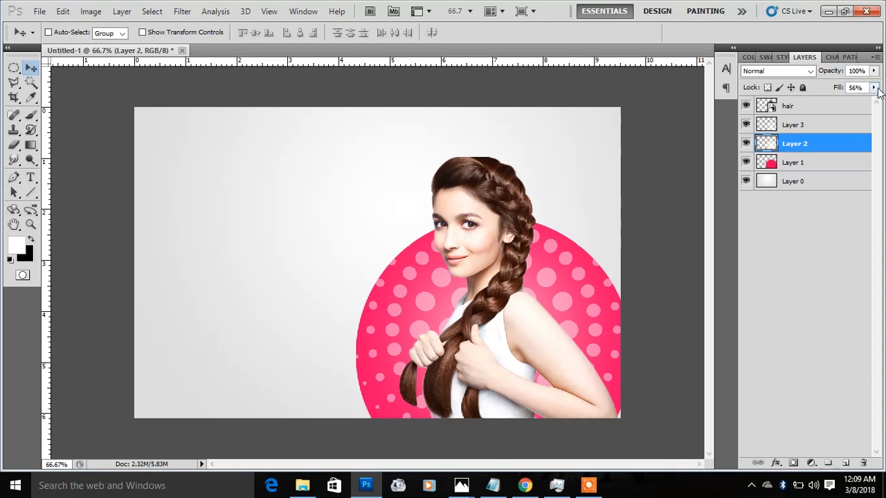
Step: Lower the fill of the white glow layer and set the trimmed dot layer's fill to 25%
left_click(874, 88)
left_click_drag(844, 101, 826, 107)
left_click(804, 126)
left_click(874, 88)
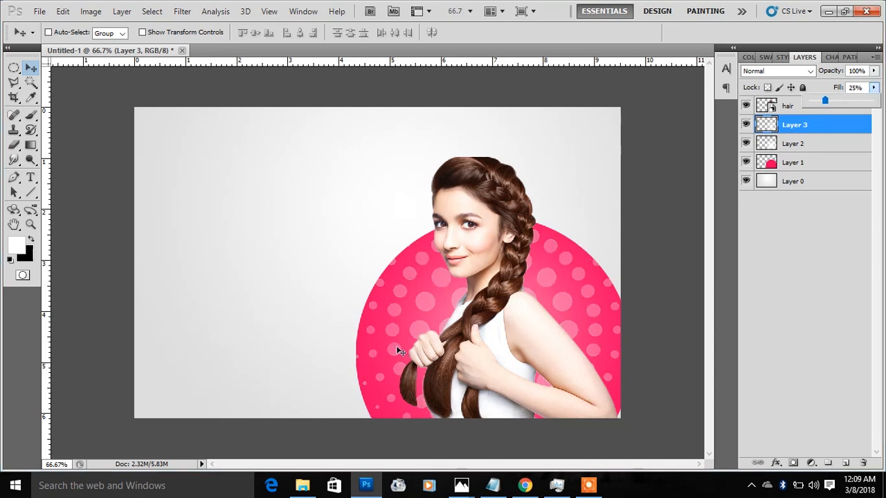
Step: Place the pink Sunsilk shampoo bottle image from the Sunsilk folder, scaled to about 30%, in the empty area beside the woman
left_click(302, 485)
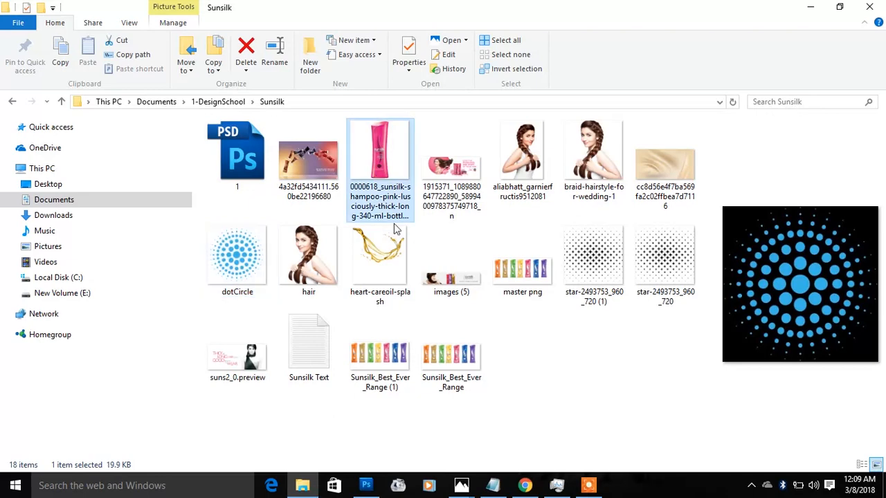
left_click_drag(370, 485, 258, 298)
left_click_drag(377, 239, 281, 231)
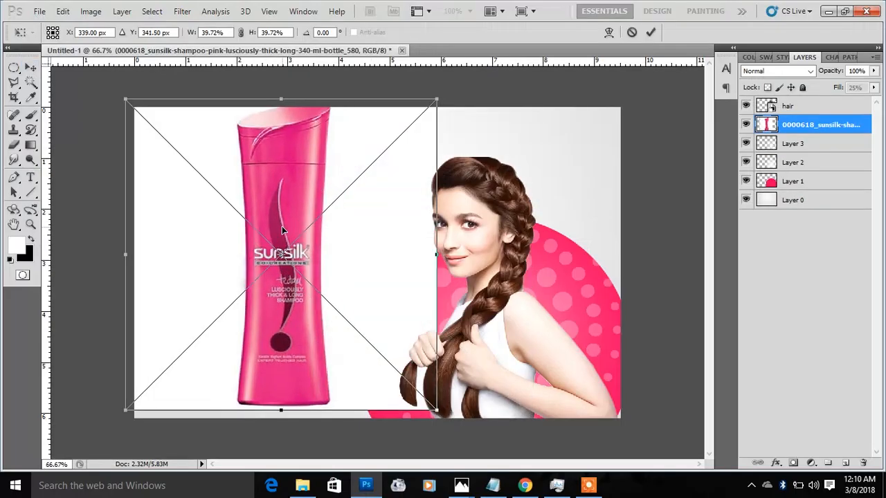
left_click_drag(441, 411, 366, 335)
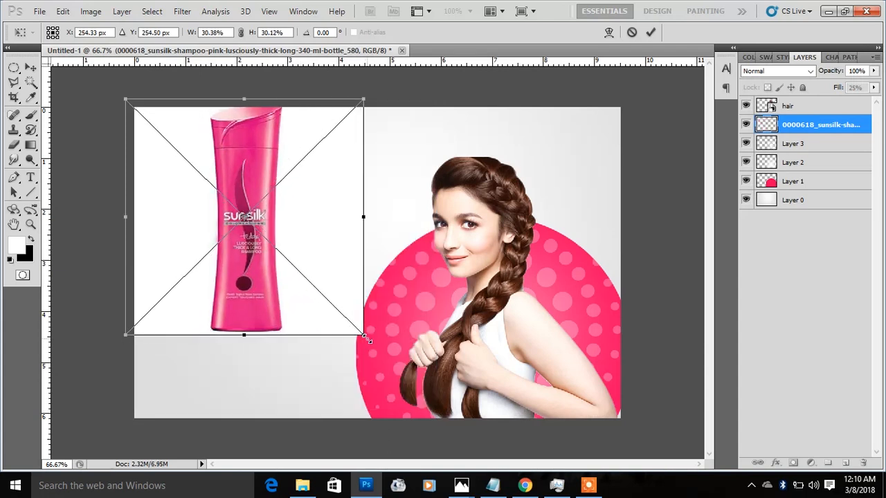
left_click_drag(264, 181, 267, 205)
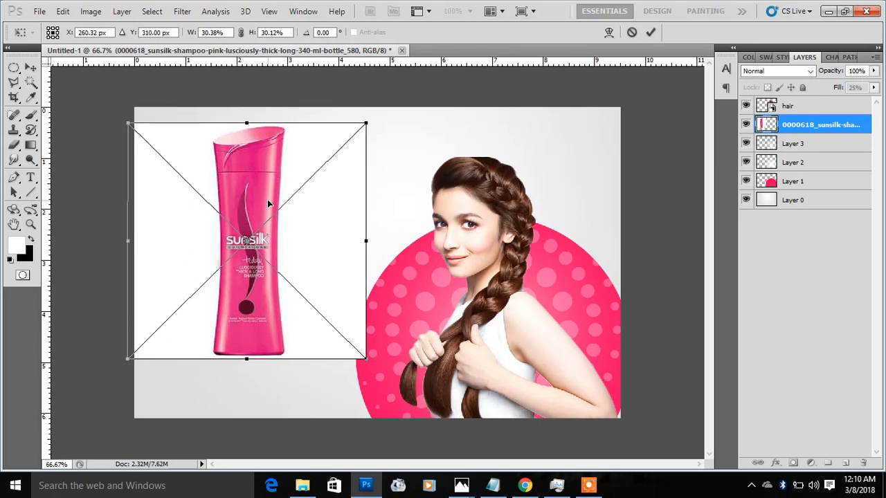
key("Return")
Step: Rasterize the pink bottle layer and remove its white background using the Magic Wand at tolerance 20
left_click(31, 82)
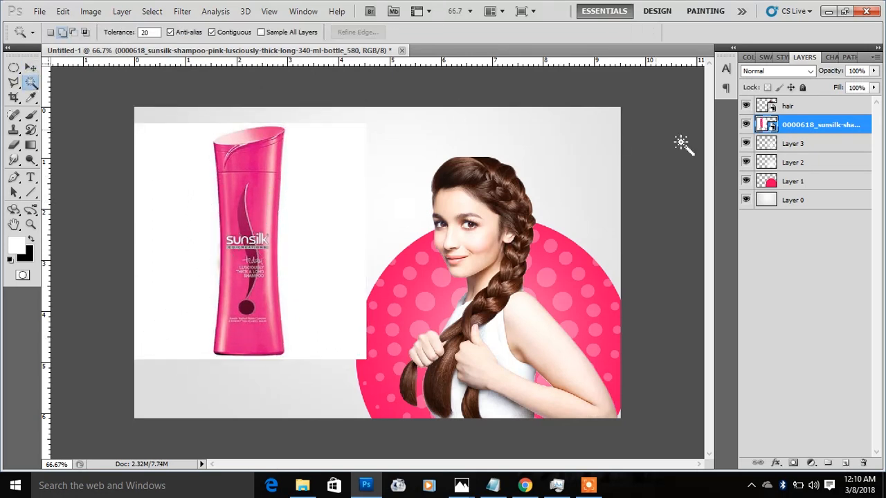
right_click(786, 123)
left_click(682, 269)
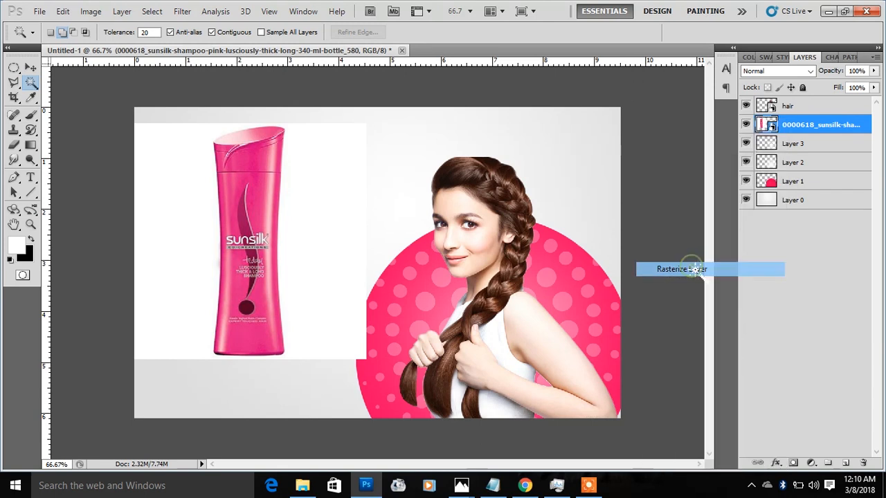
left_click(313, 225)
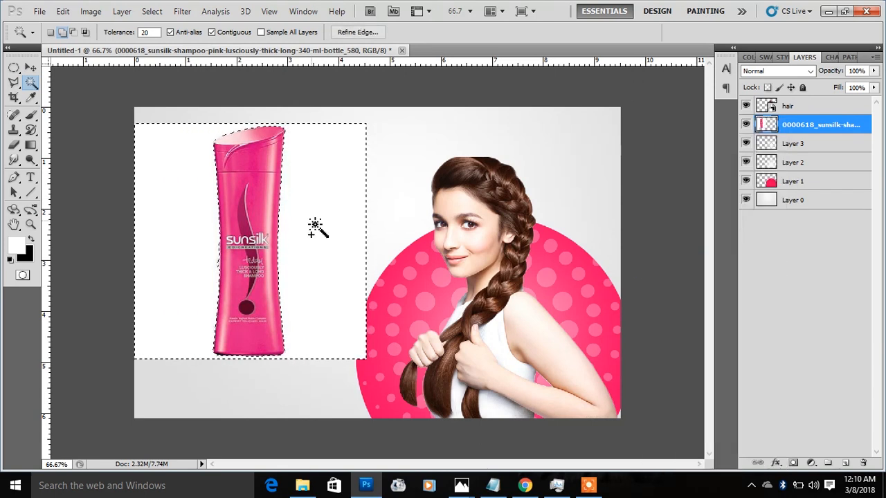
key("Delete")
key("ctrl+d")
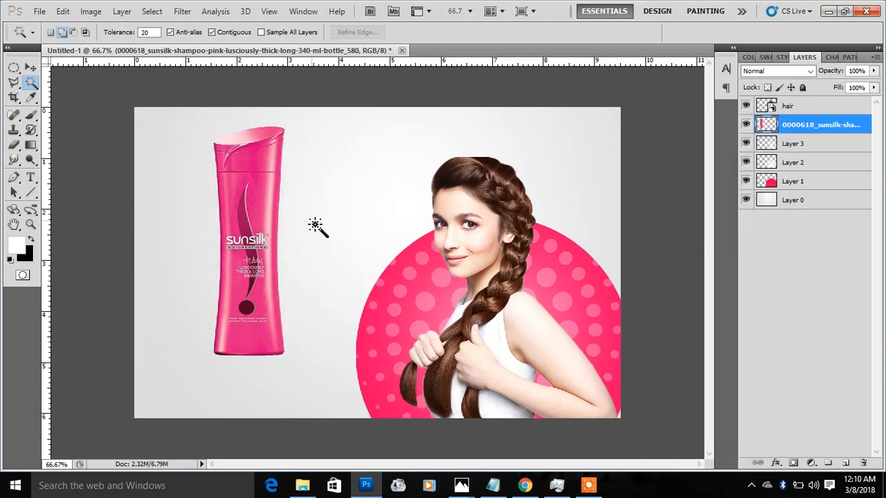
Step: Scale the pink bottle to about 80%, move it slightly higher, and erase the leftover white strip beside it
key("ctrl+t")
left_click_drag(285, 123, 249, 177)
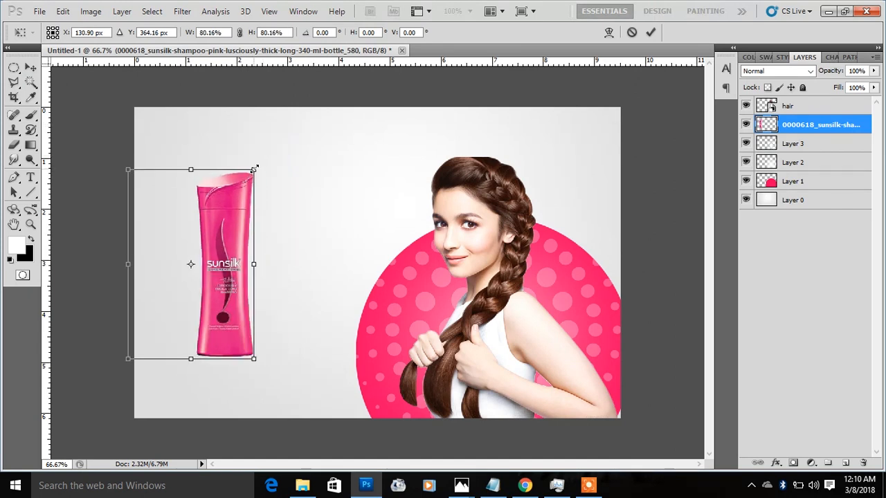
left_click_drag(223, 223, 238, 190)
key("Return")
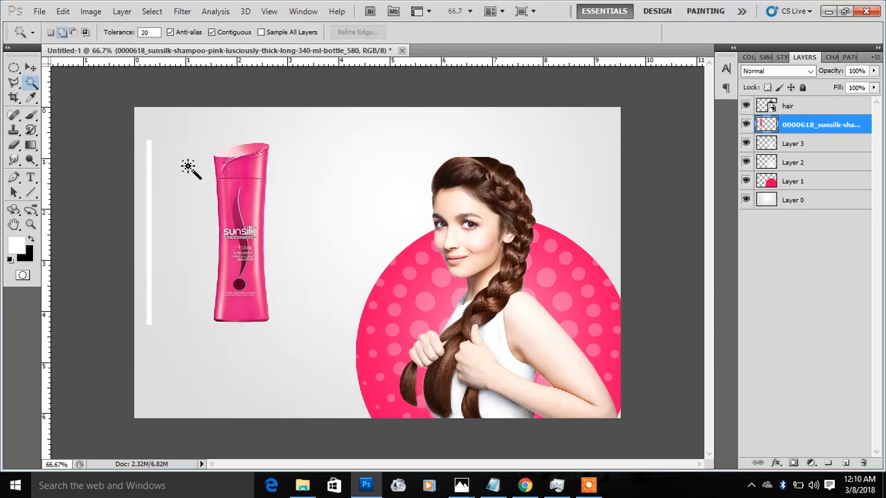
left_click(149, 162)
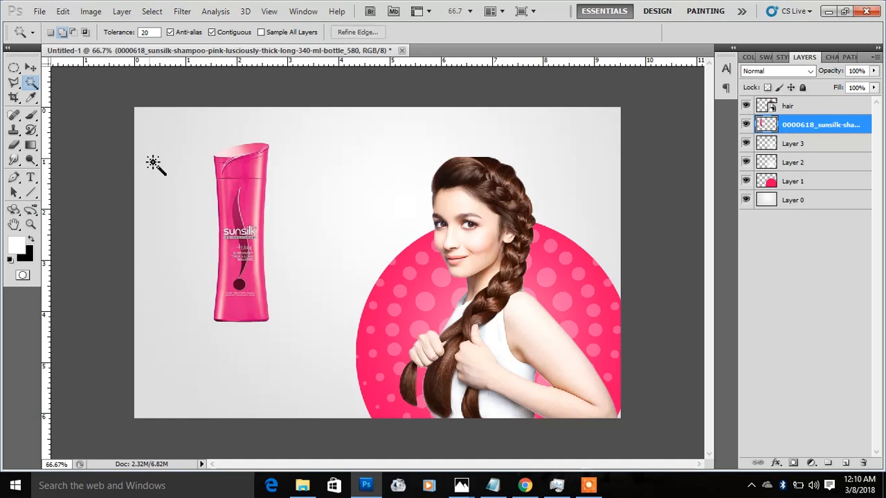
key("ctrl+d")
Step: Try placing the Sunsilk_Best_Ever_Range image from the Sunsilk folder on the banner, and undo that placement
left_click(304, 481)
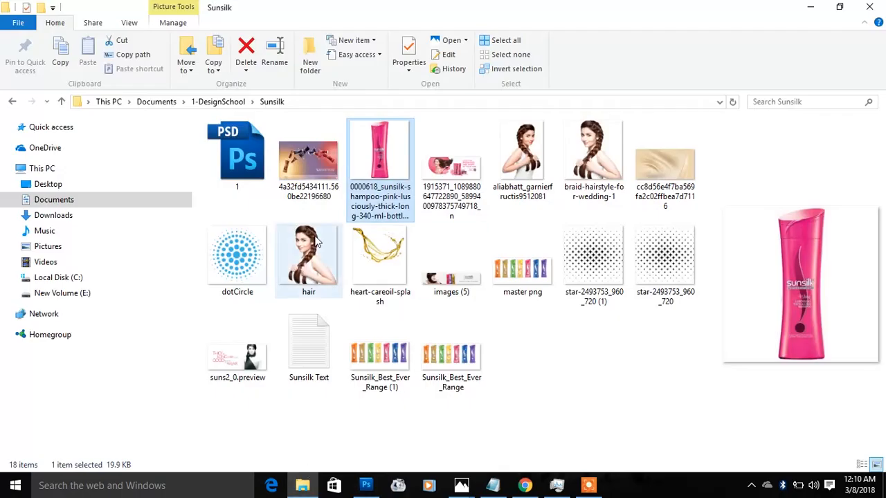
left_click(455, 376)
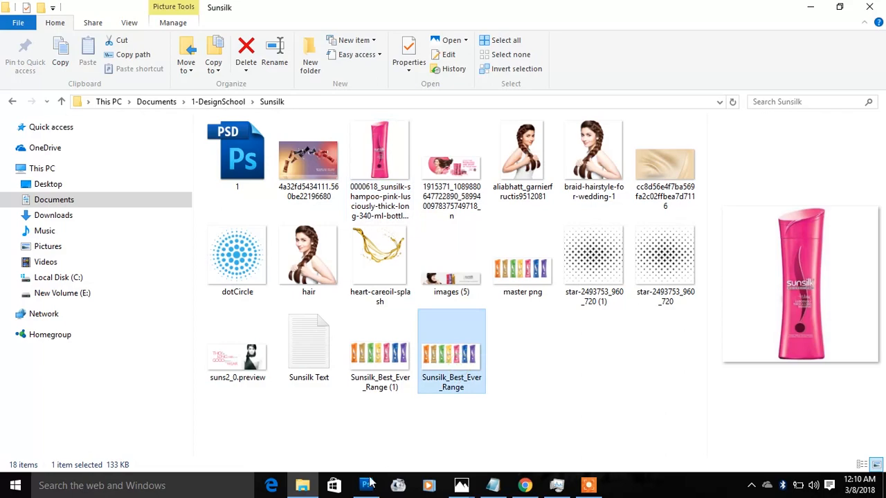
left_click_drag(370, 483, 280, 290)
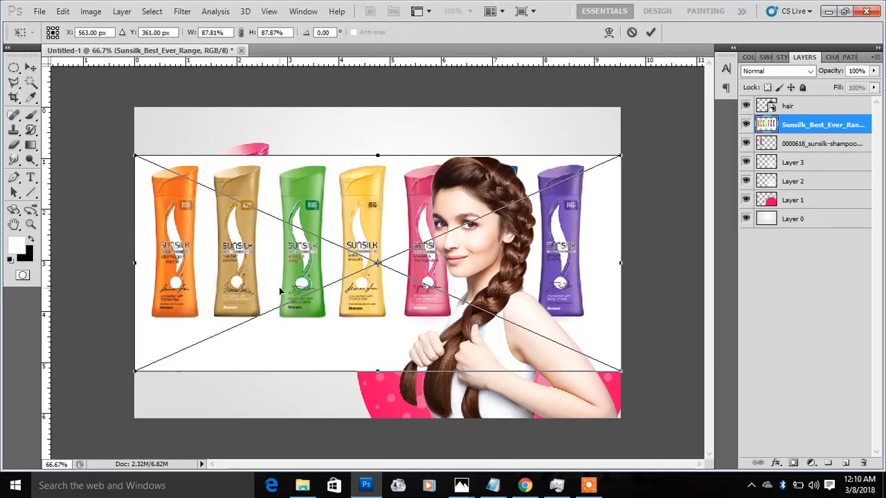
key("Return")
key("w")
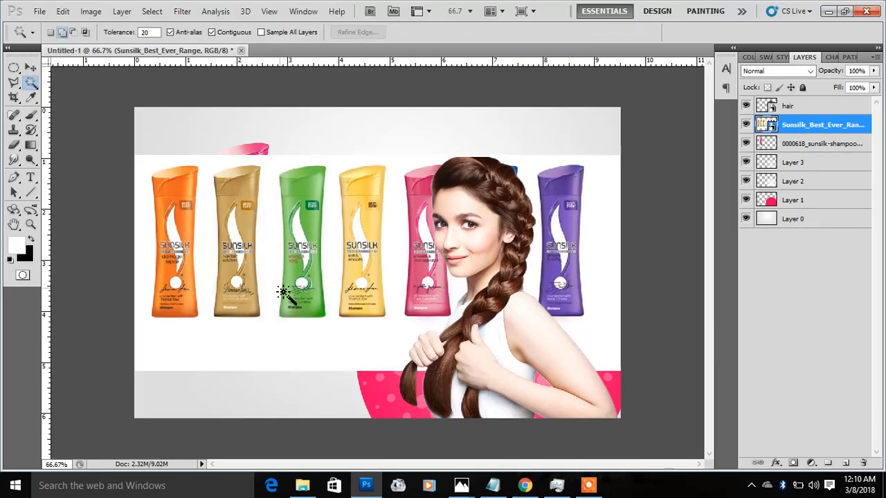
key("ctrl+z")
Step: Place the master png image from the Sunsilk folder, shifted so its blue bottle stands between the pink bottle and the woman
left_click(302, 486)
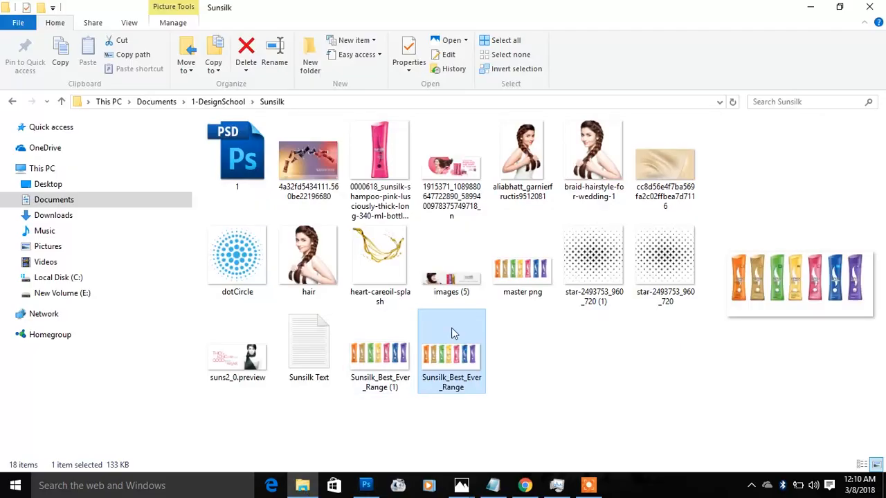
left_click(534, 280)
left_click_drag(369, 491, 295, 271)
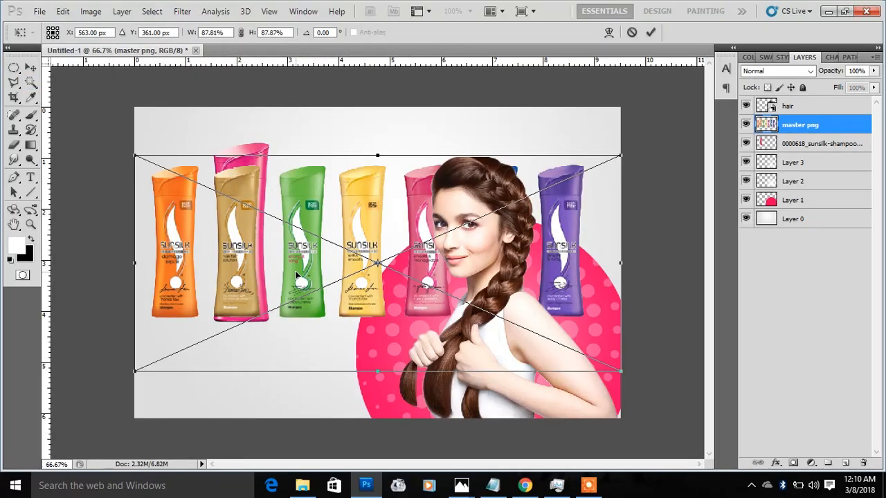
left_click_drag(383, 215, 219, 225)
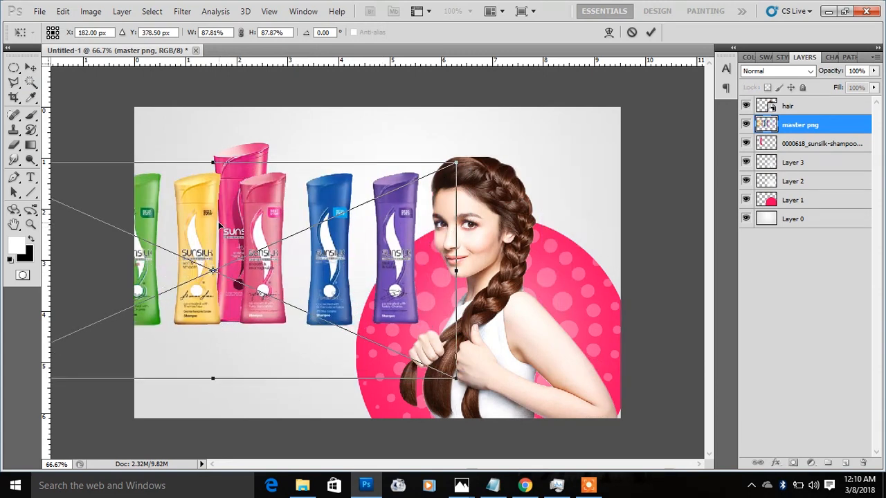
key("Return")
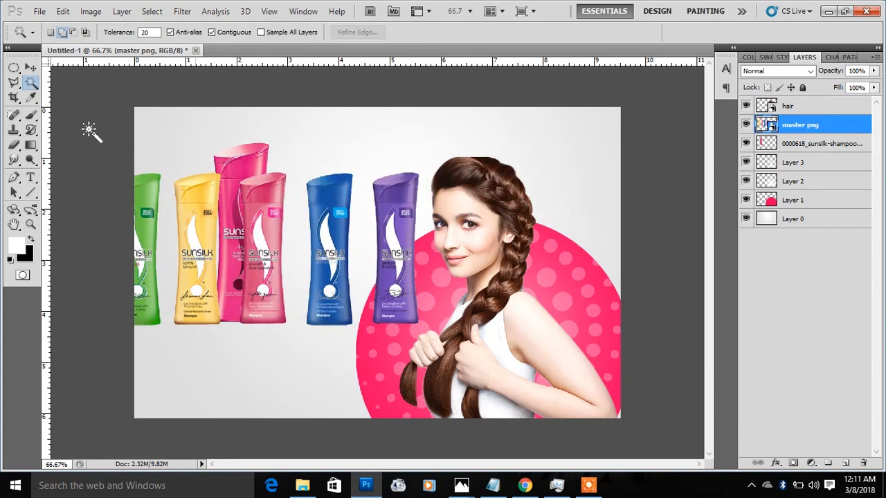
Step: Copy the blue bottle from the master png layer to its own layer and hide the master png layer
left_click(14, 68)
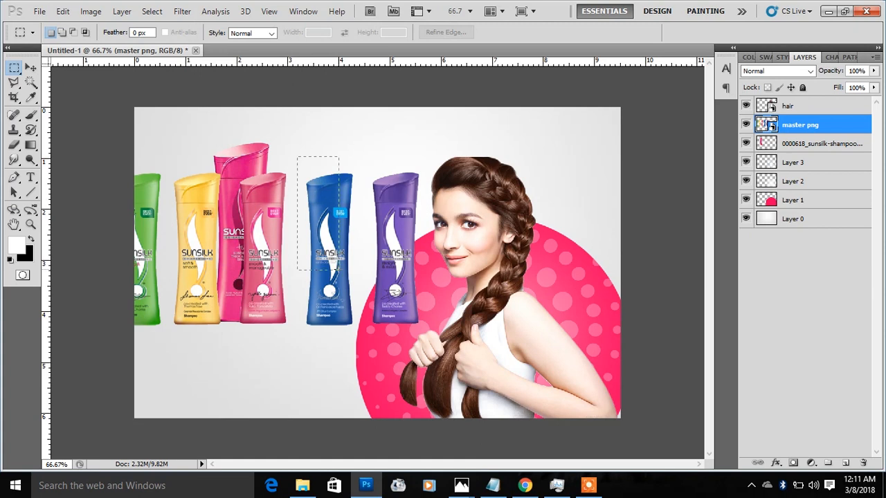
left_click_drag(338, 270, 364, 342)
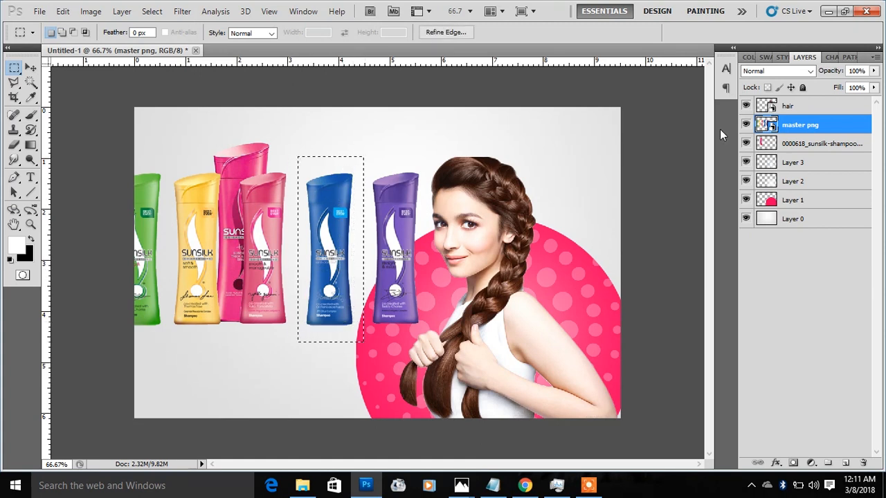
key("ctrl+j")
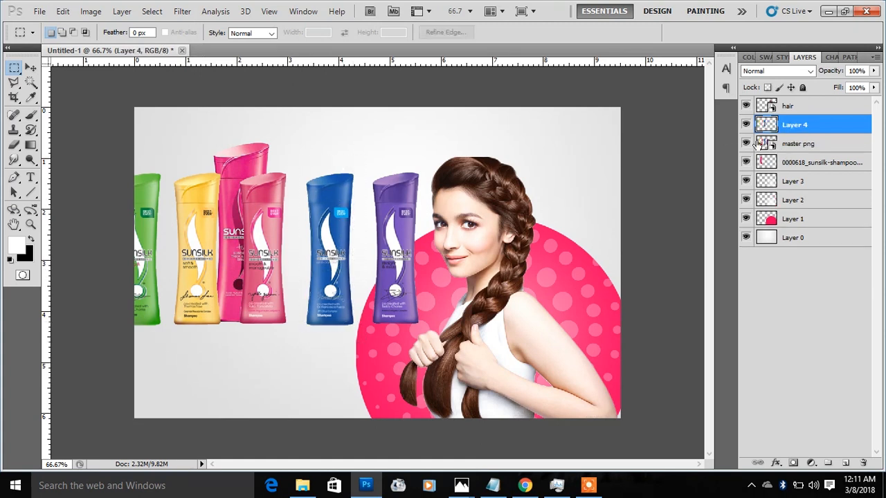
left_click(747, 144)
Step: Enlarge the blue bottle to nearly the pink bottle's height and move it directly beside the pink bottle
key("ctrl+t")
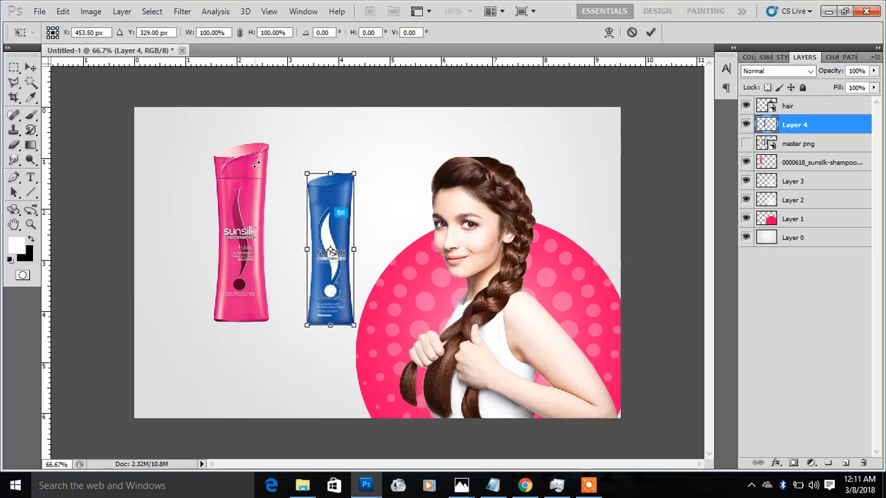
left_click_drag(358, 169, 376, 144)
key("Return")
key("v")
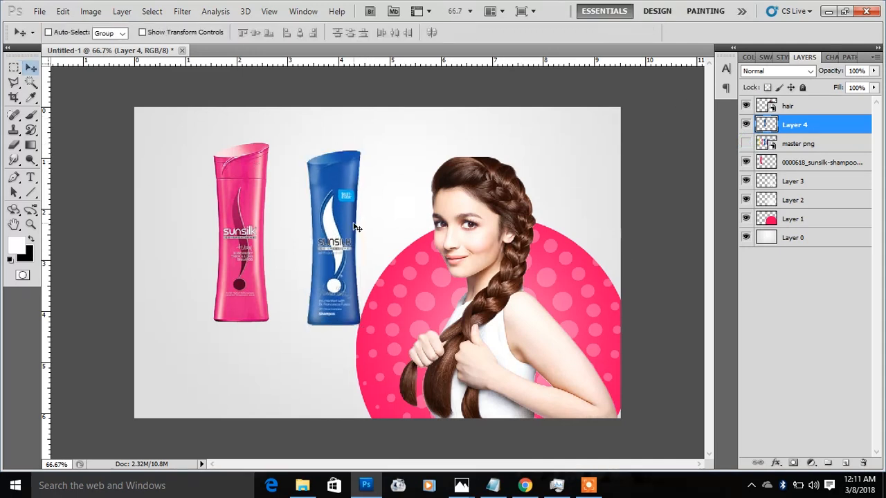
left_click_drag(346, 223, 309, 218)
Step: Scale the blue bottle to about 102% and nudge it up slightly to line up with the pink bottle
key("ctrl+t")
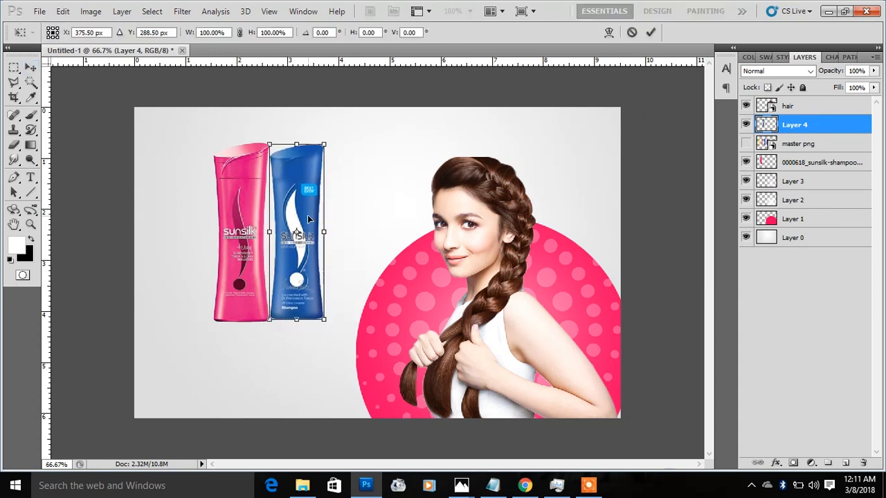
left_click_drag(323, 320, 327, 320)
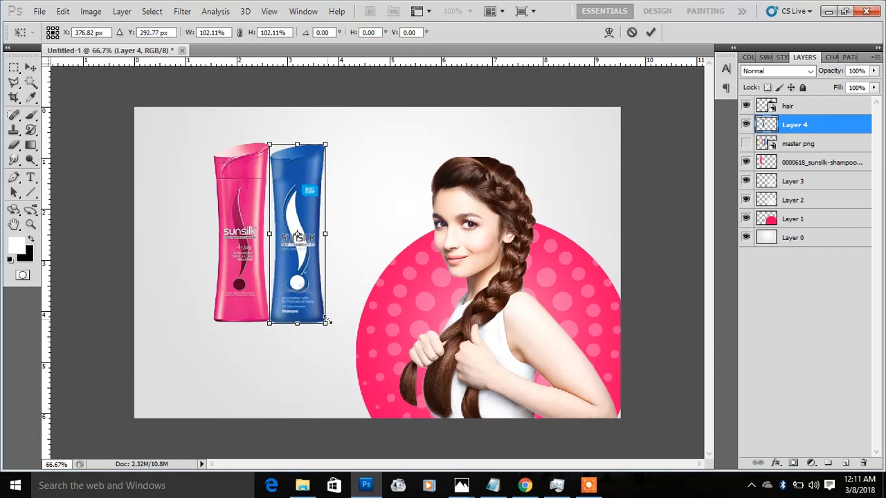
key("Return")
key("Up")
key("Up")
key("Up")
key("Up")
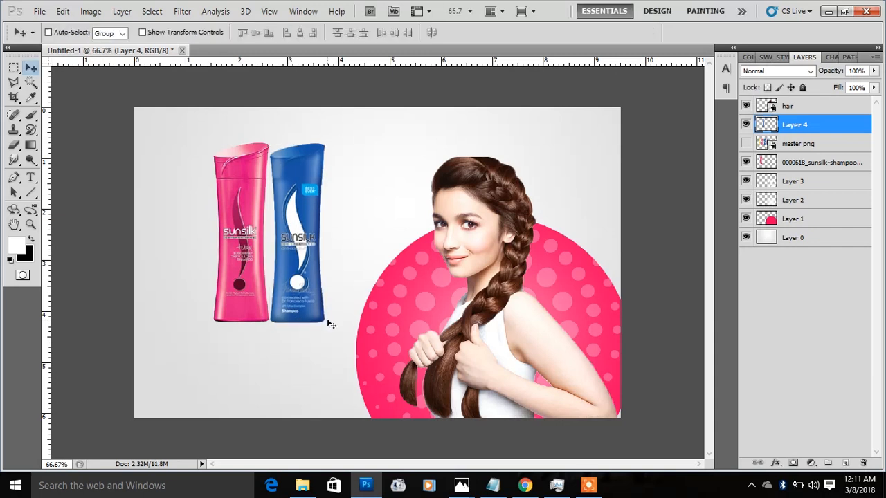
Step: Shift the blue bottle left to overlap the pink bottle and move Layer 4 beneath the pink bottle's layer
key("Left")
key("Left")
key("Left")
key("shift+Left")
key("shift+Left")
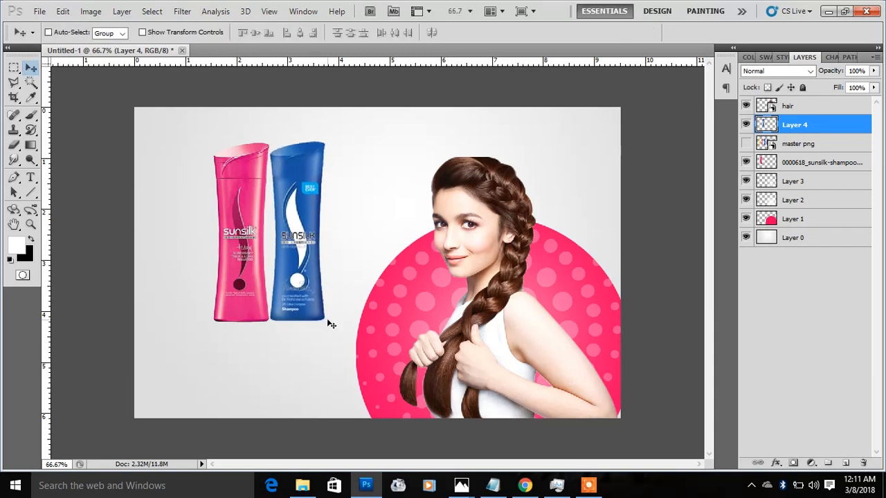
key("Left")
key("Left")
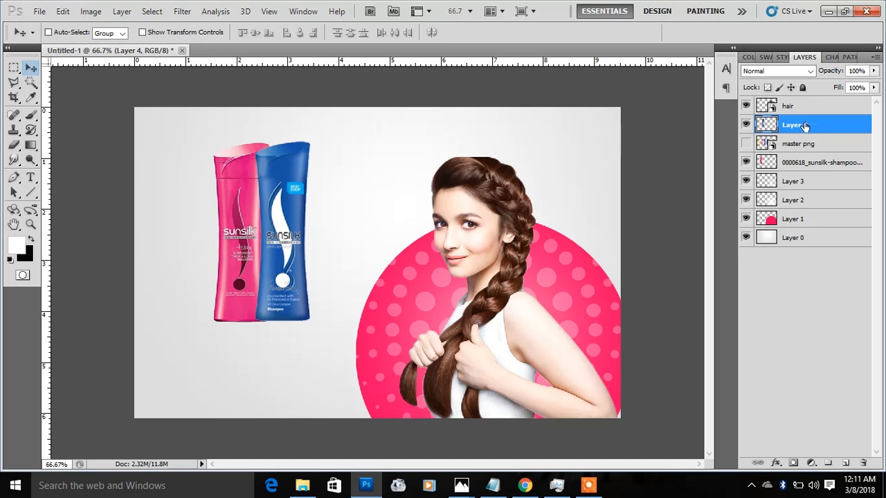
left_click_drag(804, 125, 801, 162)
left_click_drag(801, 164, 800, 171)
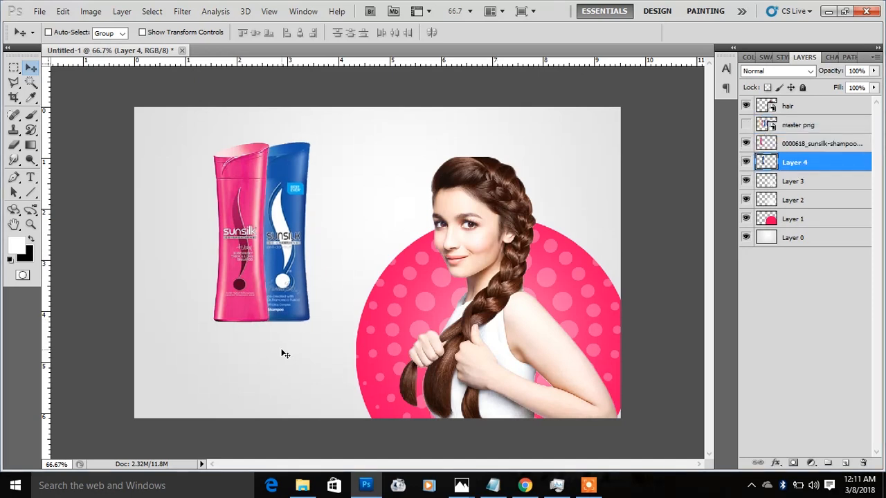
Step: Place the heart-careoil-splash image from the Sunsilk folder, scaled down and layered behind both shampoo bottles
left_click(302, 485)
left_click(379, 269)
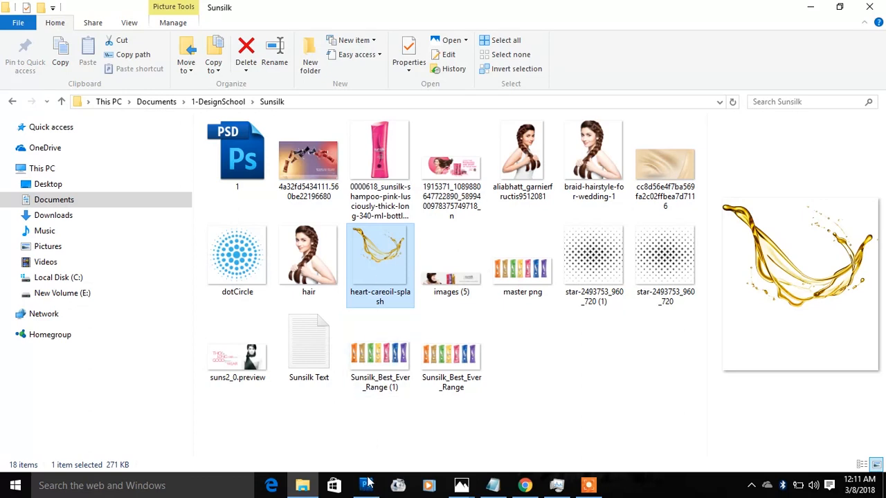
left_click(447, 288)
left_click_drag(380, 263, 254, 266)
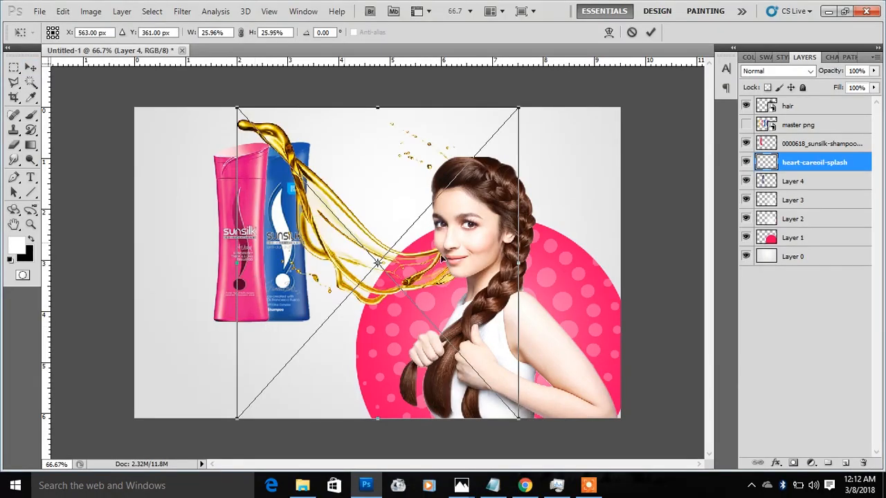
left_click_drag(520, 420, 401, 293)
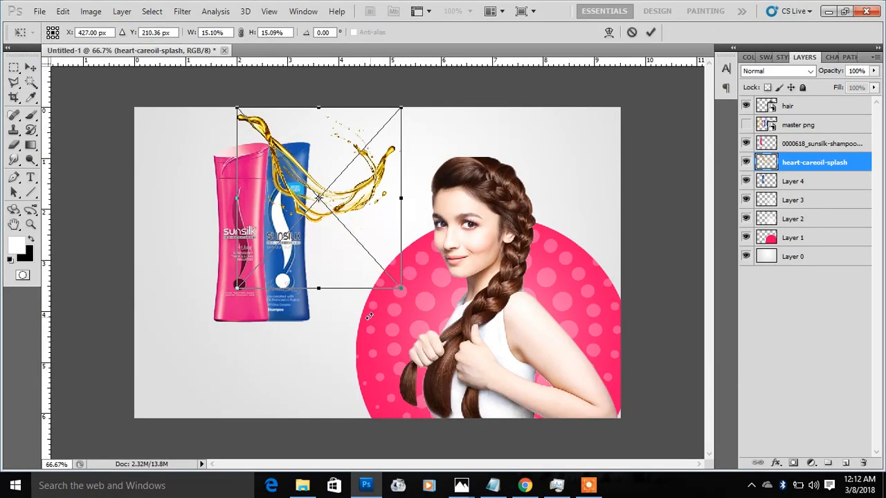
left_click_drag(374, 207, 292, 251)
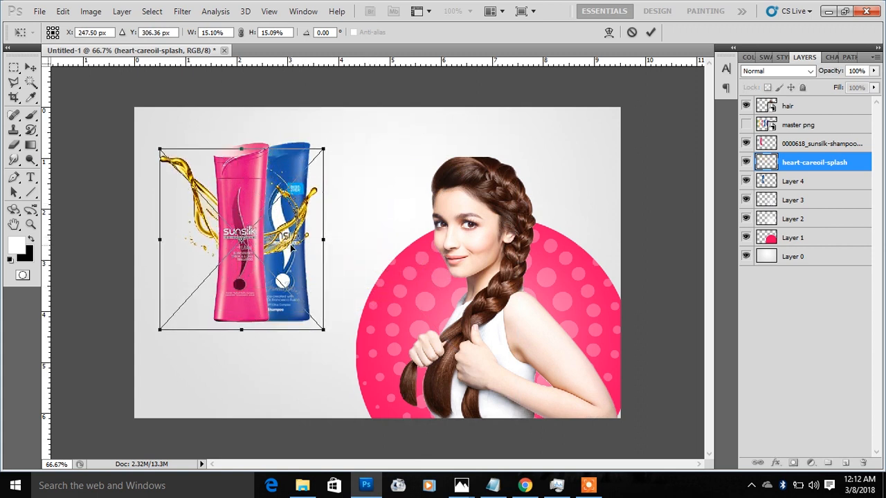
key("Return")
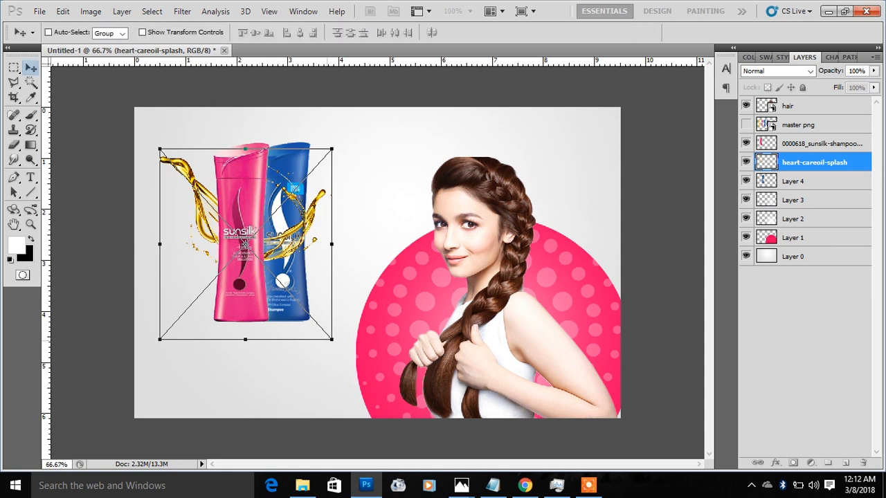
left_click_drag(798, 166, 799, 195)
left_click_drag(257, 228, 245, 227)
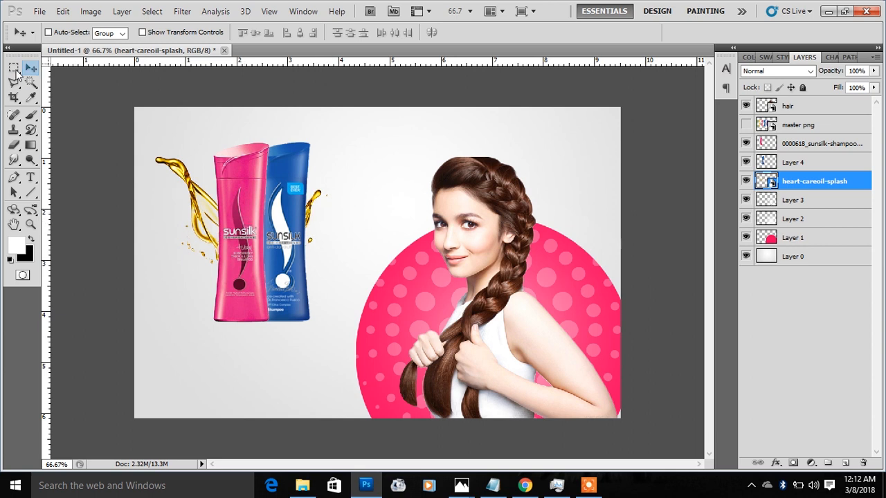
Step: Rasterize the heart-careoil-splash layer and duplicate it
right_click(794, 182)
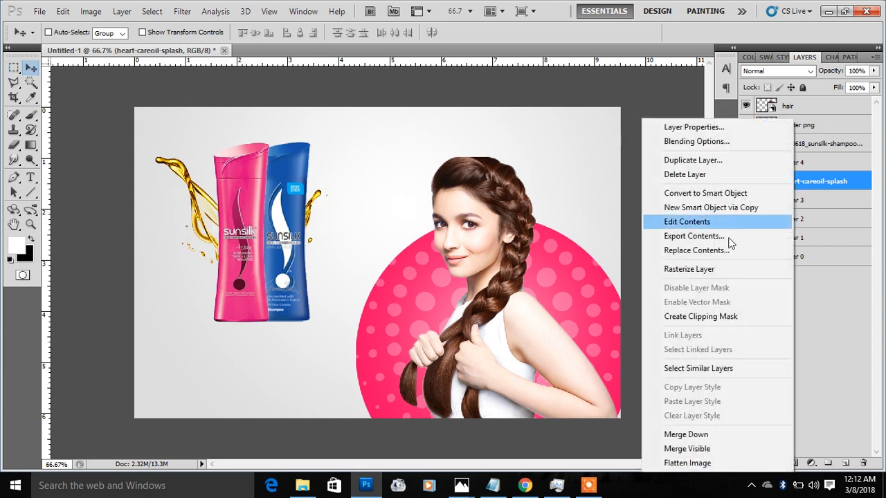
left_click(706, 271)
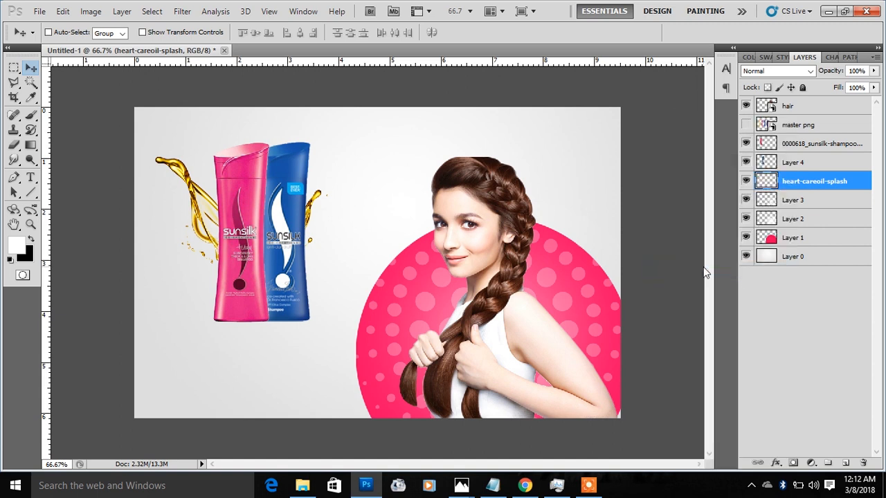
left_click(15, 69)
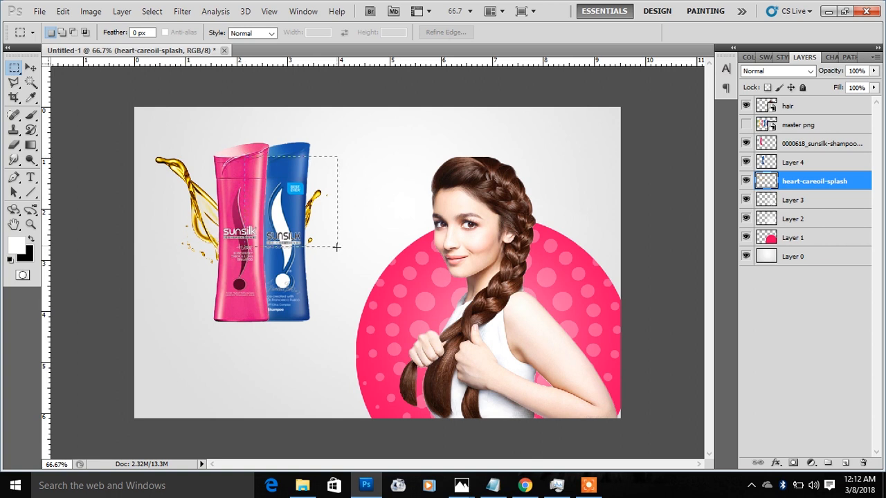
left_click_drag(336, 247, 337, 293)
key("ctrl+d")
left_click_drag(801, 182, 845, 462)
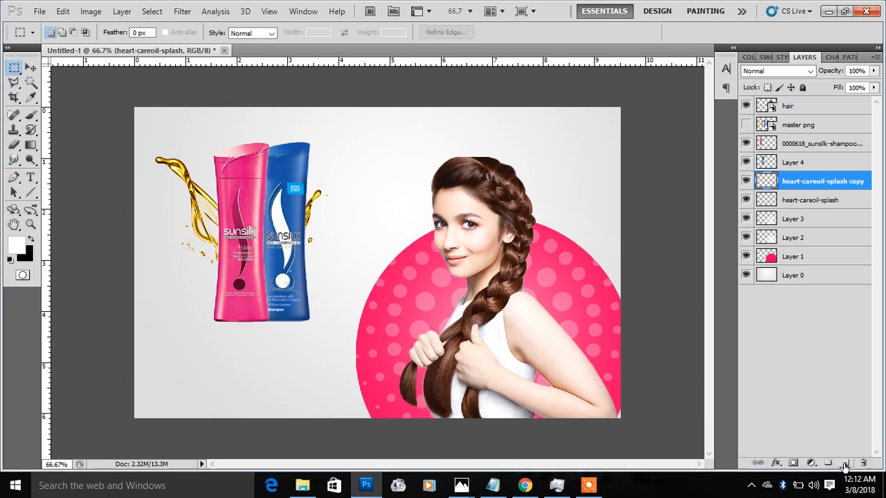
Step: Shift the copied splash right and slightly up, and delete its left part, keeping the portion beside the blue bottle
left_click(32, 68)
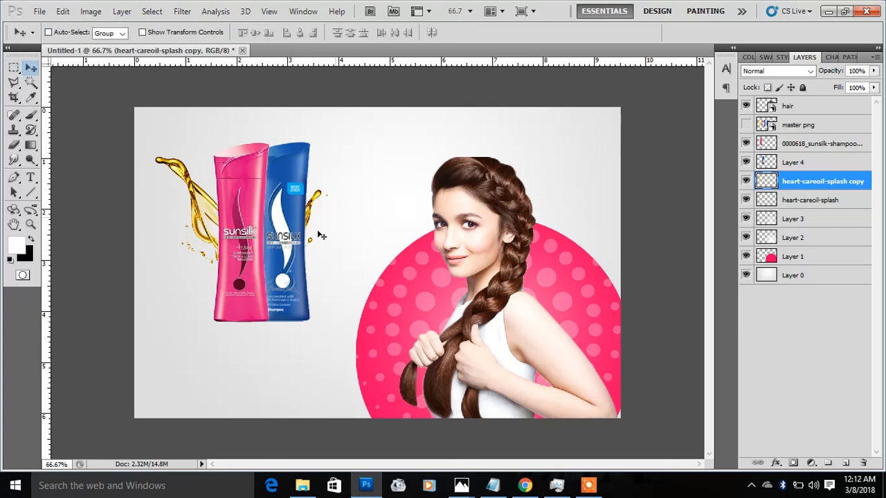
left_click_drag(289, 244, 317, 235)
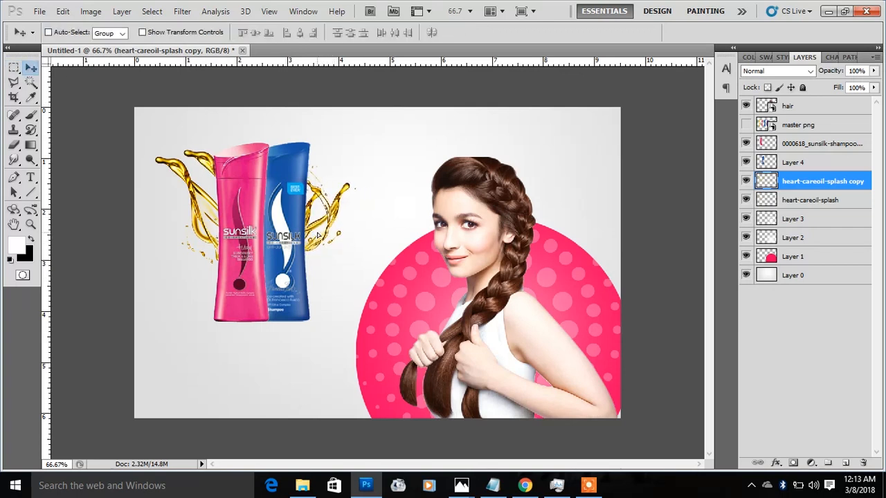
left_click(13, 67)
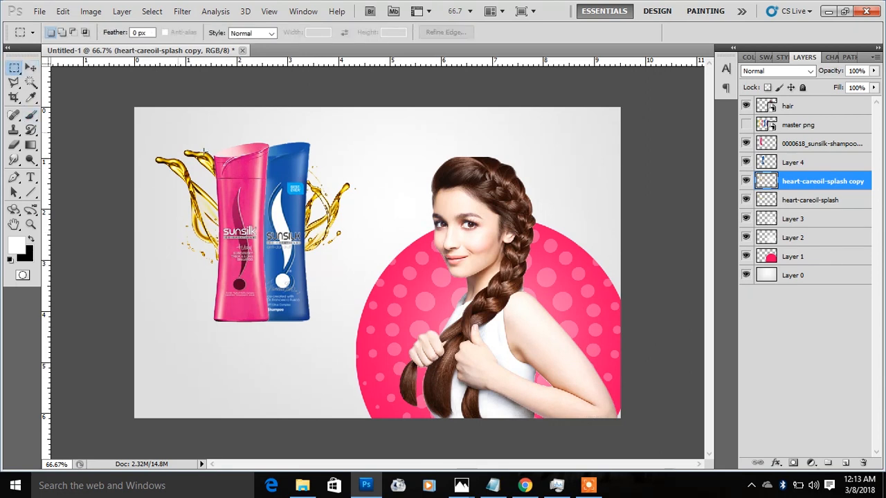
left_click_drag(178, 132, 296, 317)
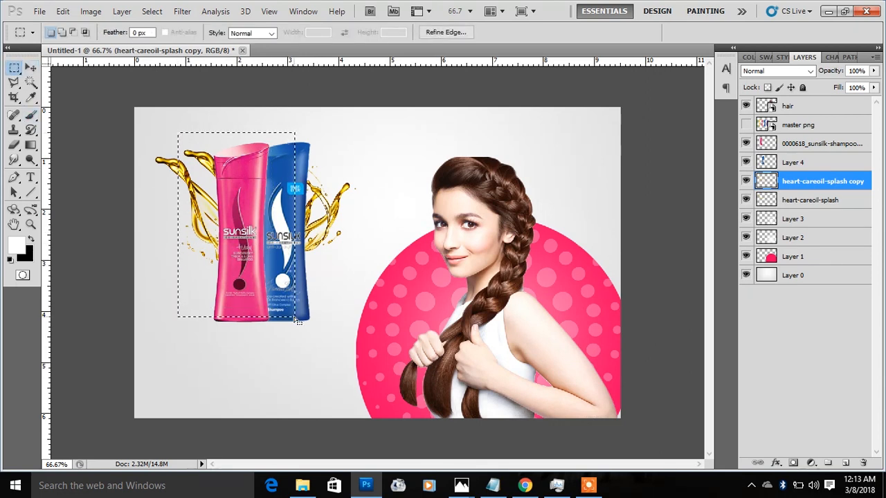
key("ctrl+d")
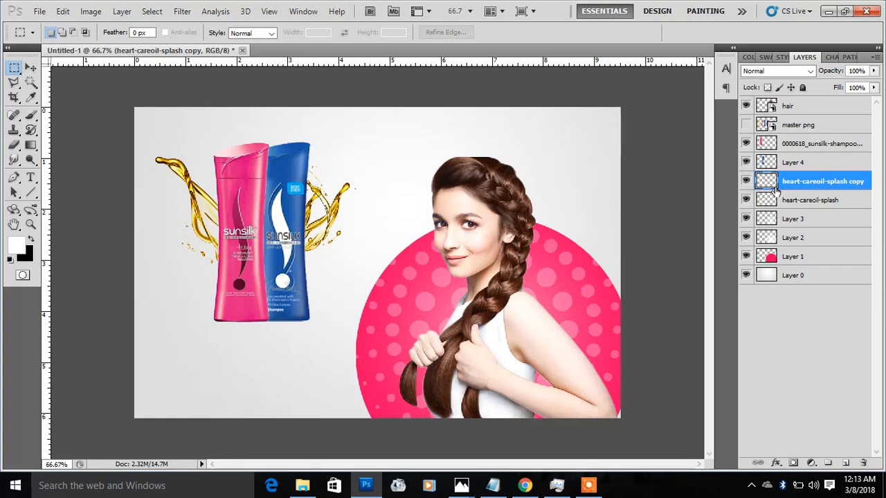
Step: Move the heart-careoil-splash copy layer above the pink bottle's layer and shift the splash left over the blue bottle's edge
left_click_drag(775, 191, 797, 131)
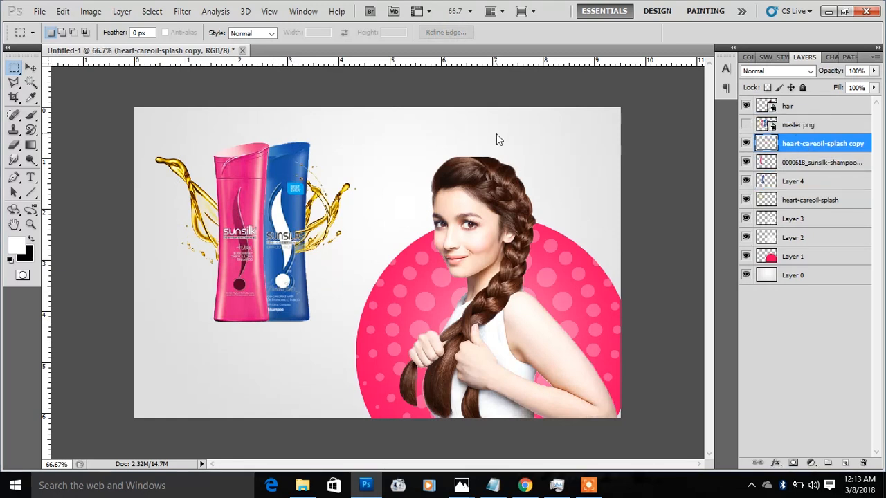
left_click(31, 68)
left_click_drag(339, 242, 316, 247)
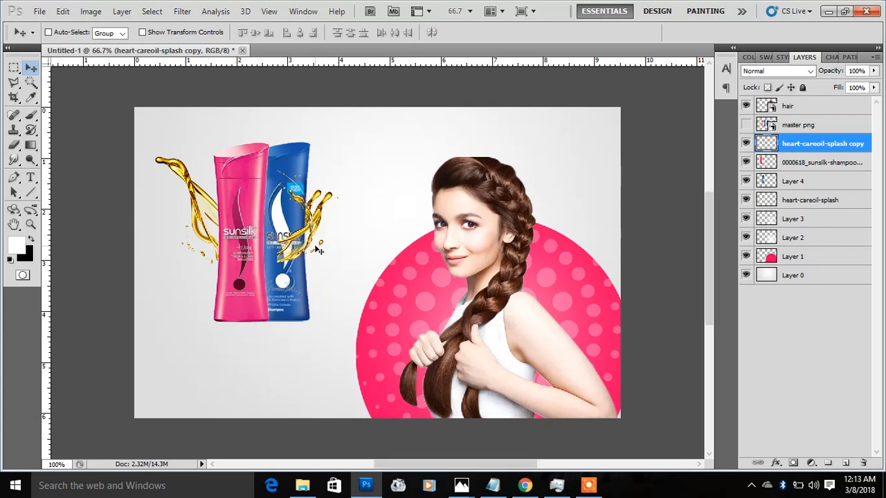
Step: Erase the part of the copied splash covering the blue bottle's Sunsilk lettering, using a 125 px hard eraser
key("ctrl+1")
left_click(18, 146)
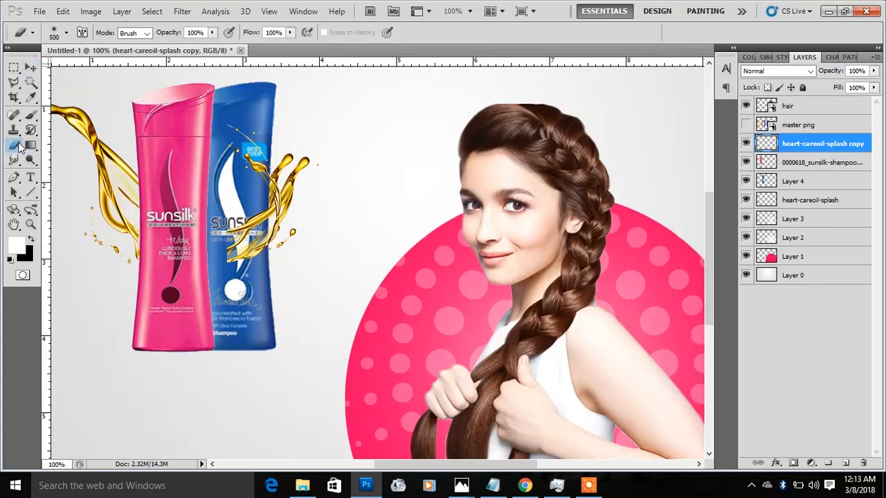
left_click(67, 33)
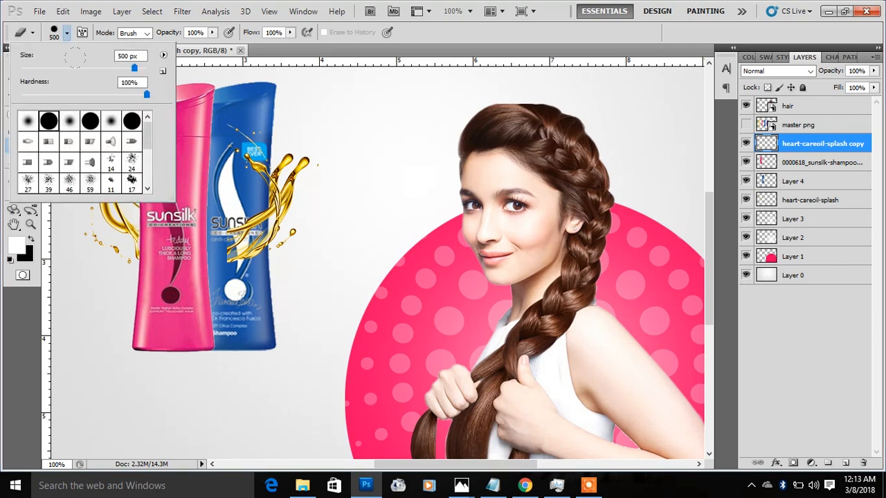
left_click(394, 98)
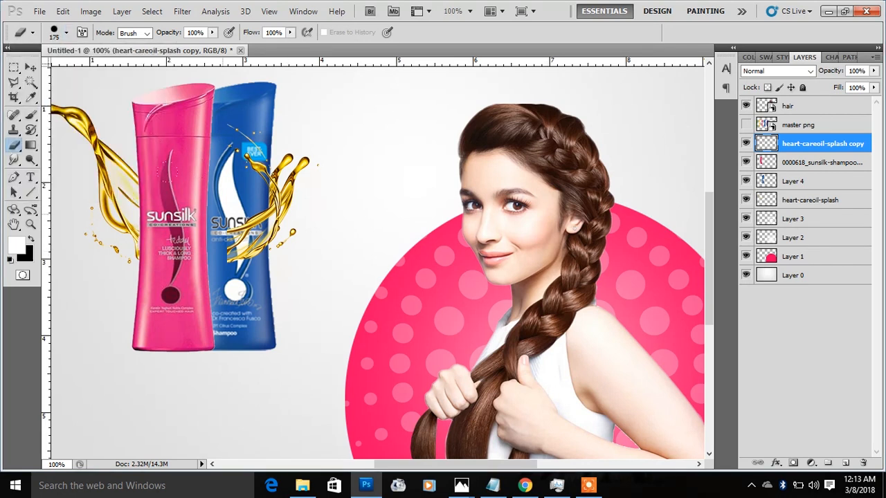
left_click(227, 229)
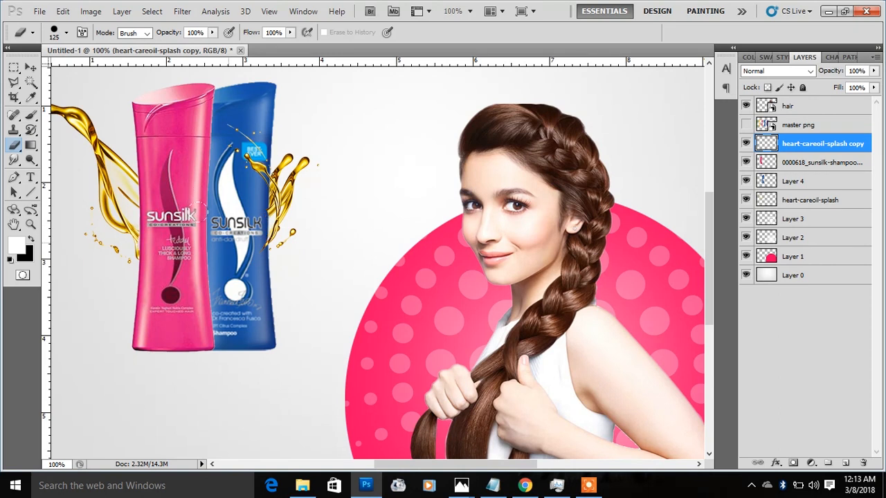
Step: Enlarge the copied splash slightly toward the bottles with Free Transform
key("ctrl+minus")
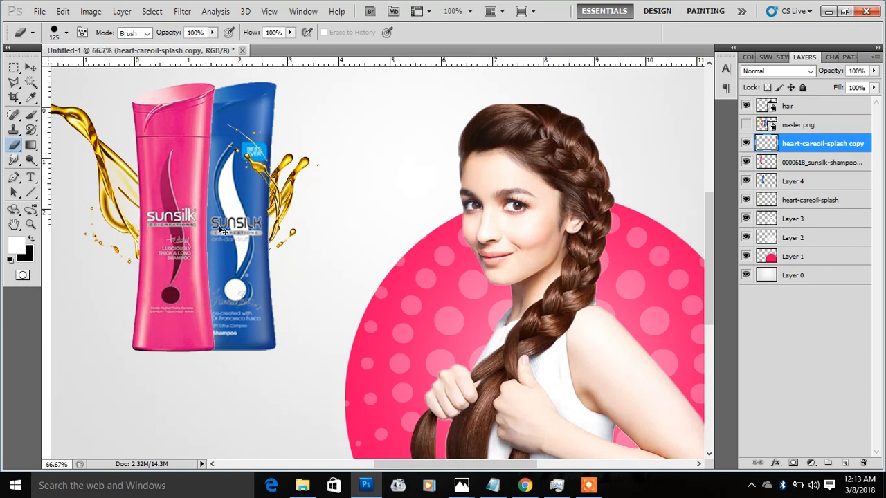
key("ctrl+t")
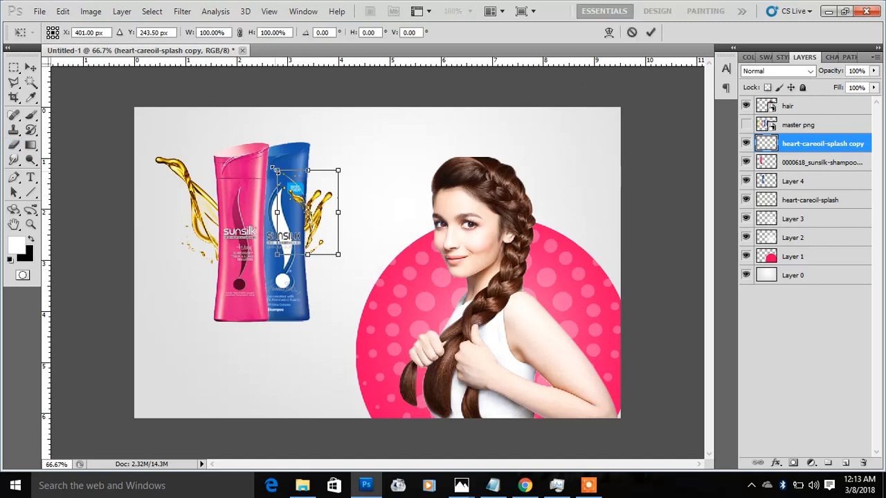
left_click_drag(276, 170, 266, 169)
key("Return")
key("v")
key("ctrl+plus")
key("ctrl+plus")
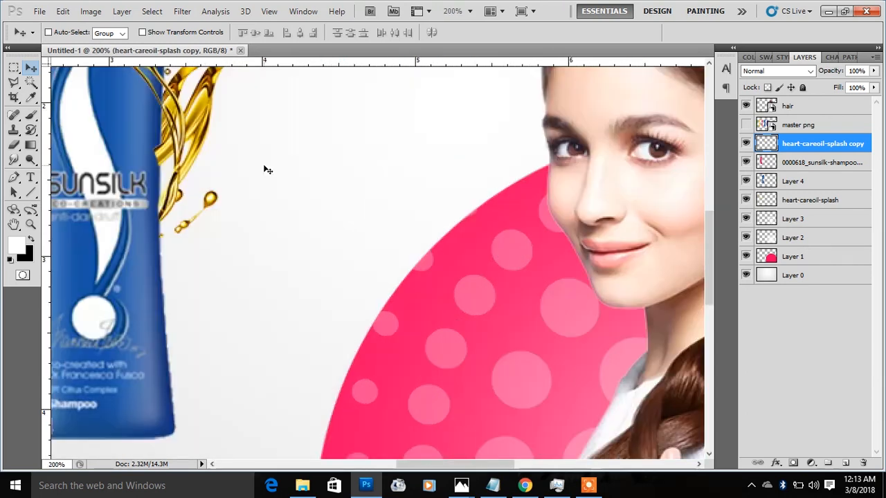
key("e")
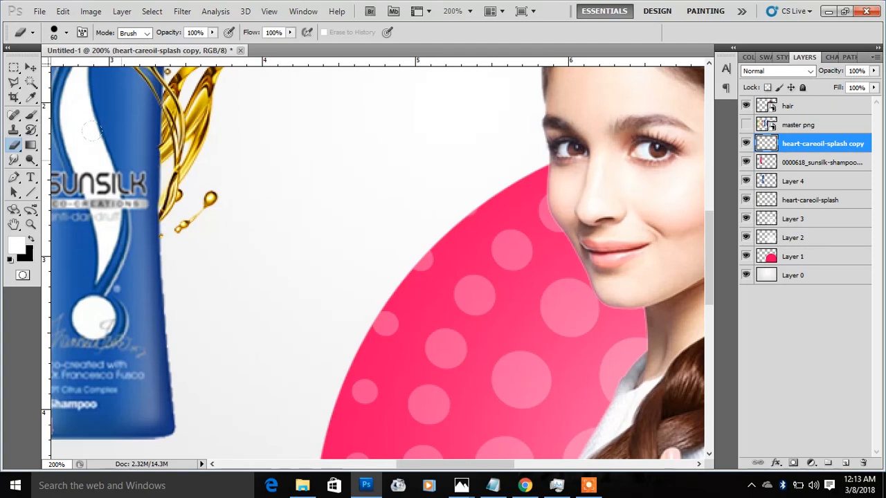
key("ctrl+minus")
key("ctrl+minus")
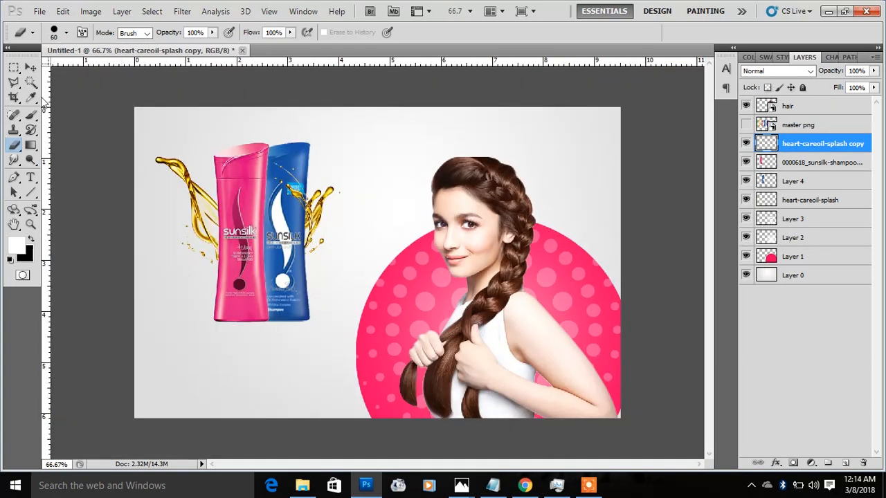
left_click(30, 67)
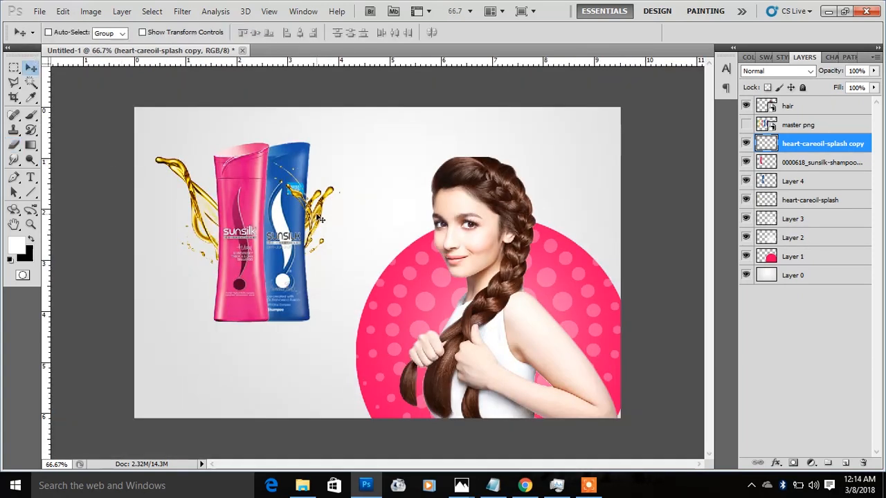
Step: Shift the copied splash slightly down and recolor it with a Hue/Saturation adjustment masked to its shape, hue +136
left_click_drag(312, 221, 319, 243)
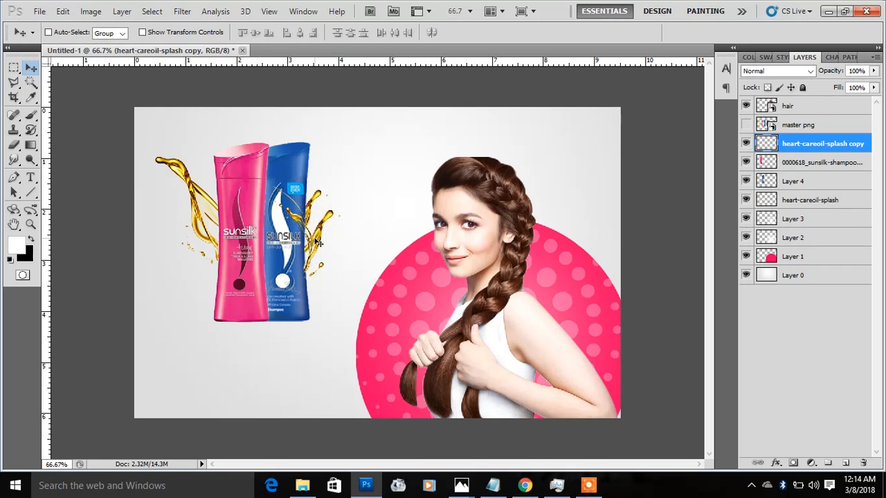
left_click(746, 143)
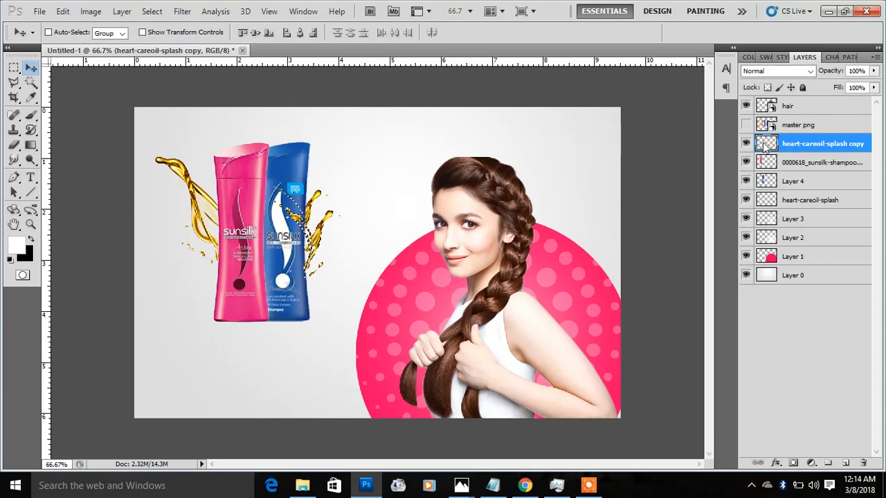
left_click(811, 463)
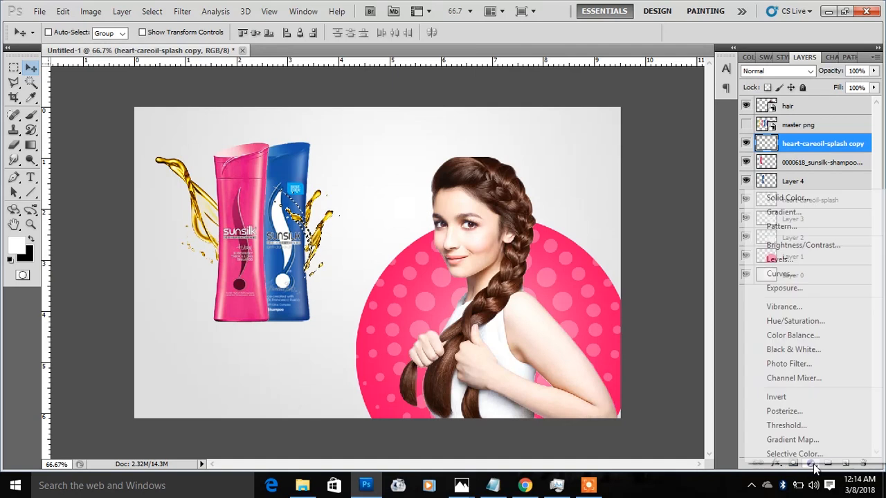
left_click(797, 321)
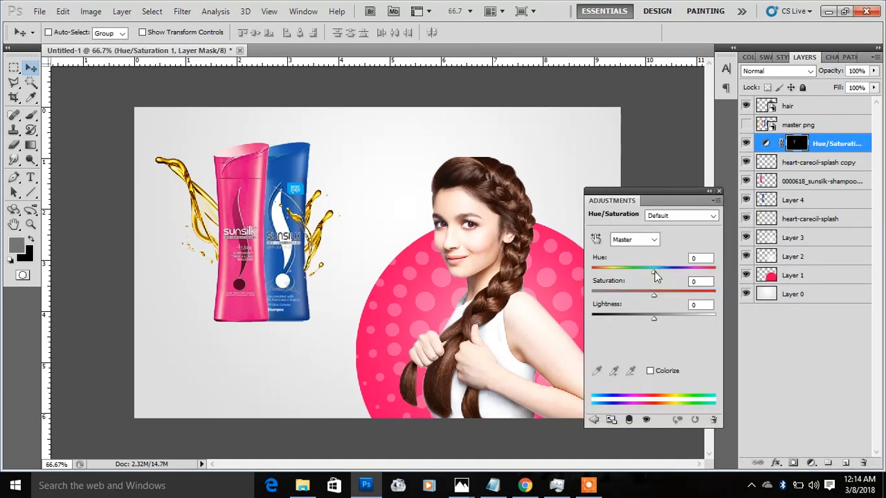
left_click_drag(656, 277, 706, 272)
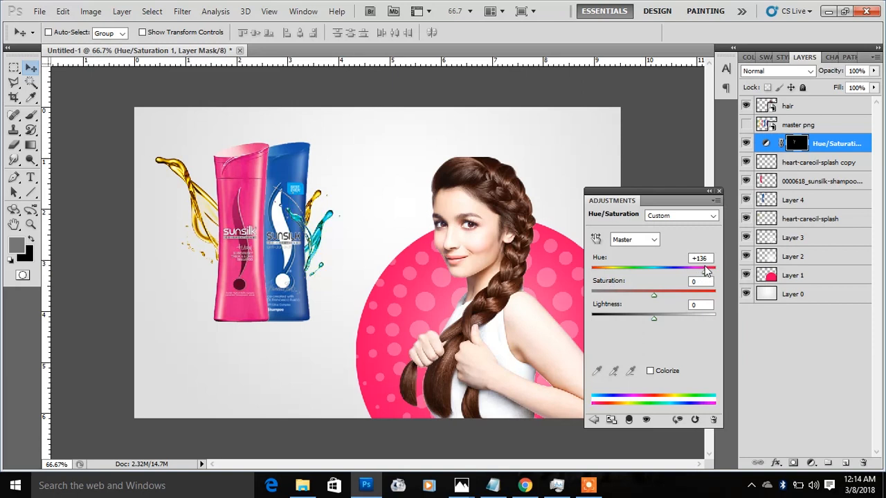
Step: Recolor the heart-careoil-splash layer with a Hue/Saturation adjustment masked to its shape, hue -77
left_click(747, 219)
left_click(747, 218)
left_click(773, 221)
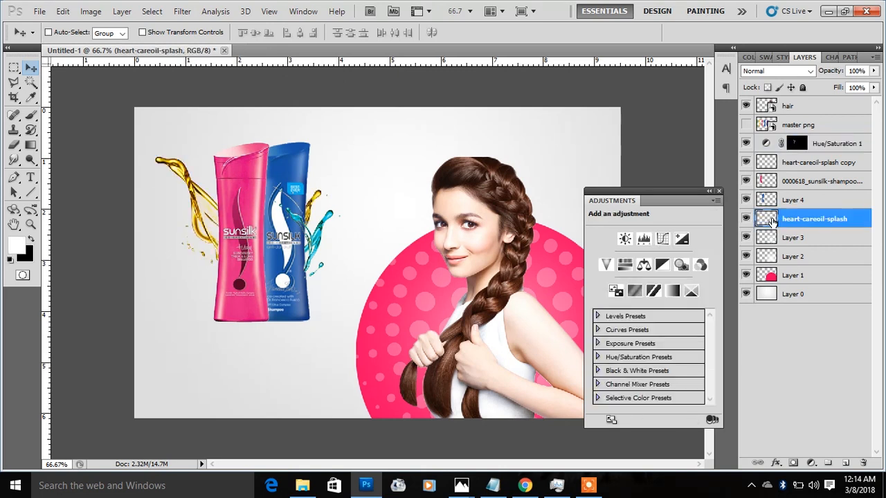
left_click(767, 220, "ctrl")
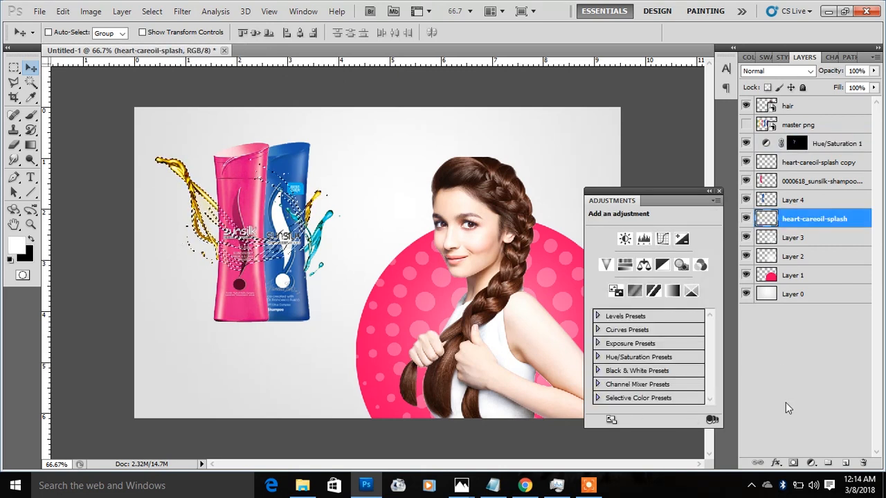
left_click(811, 463)
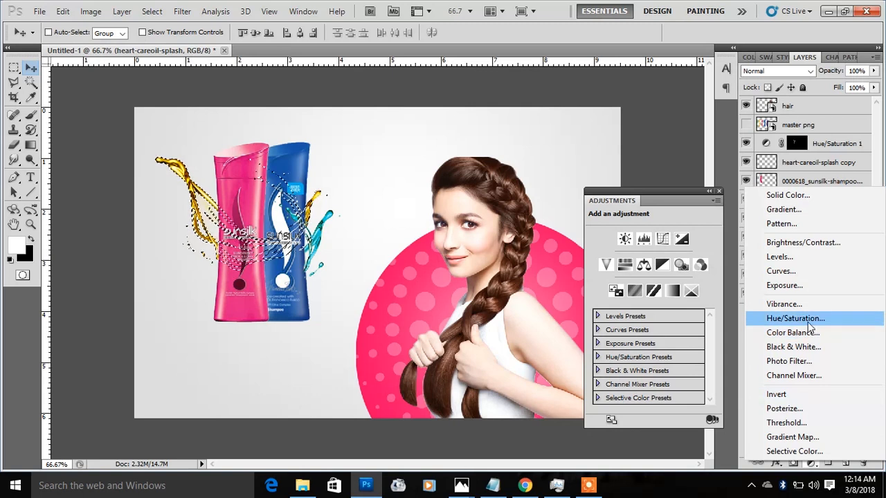
left_click(808, 318)
left_click_drag(655, 272, 620, 286)
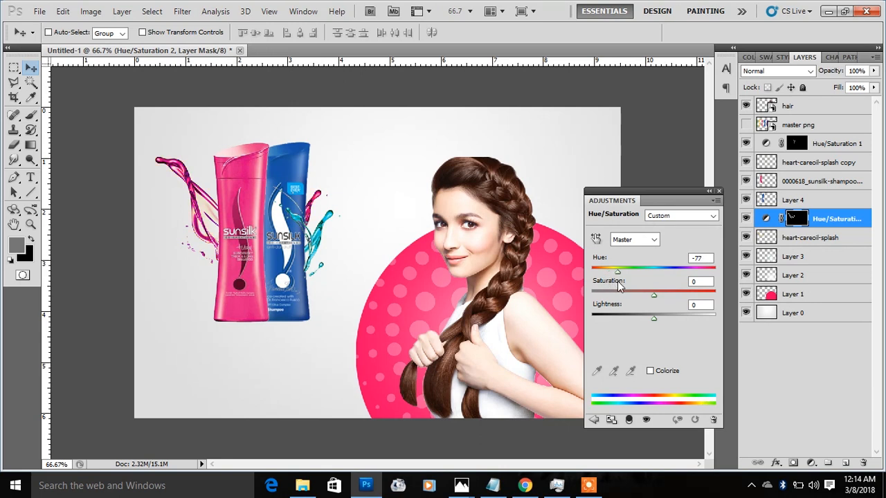
left_click(720, 192)
Step: Erase the part of the heart-careoil-splash layer that sticks out beside the blue bottle's upper edge
left_click(826, 223)
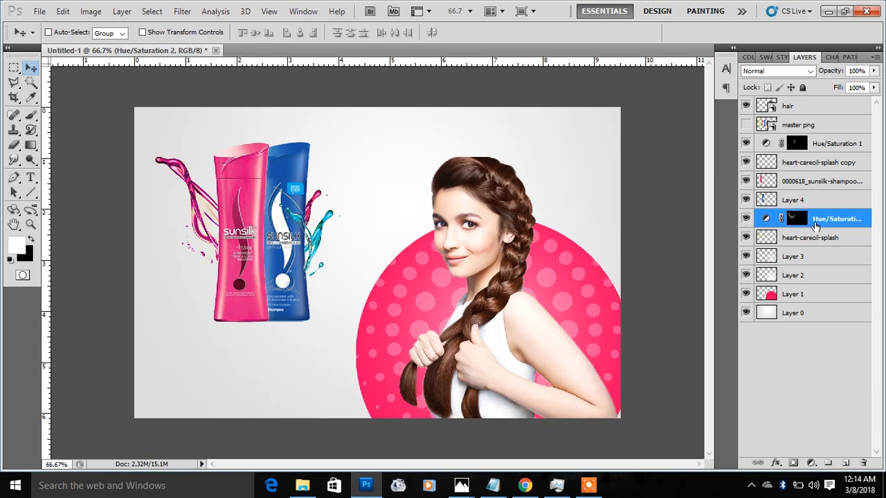
left_click(789, 243)
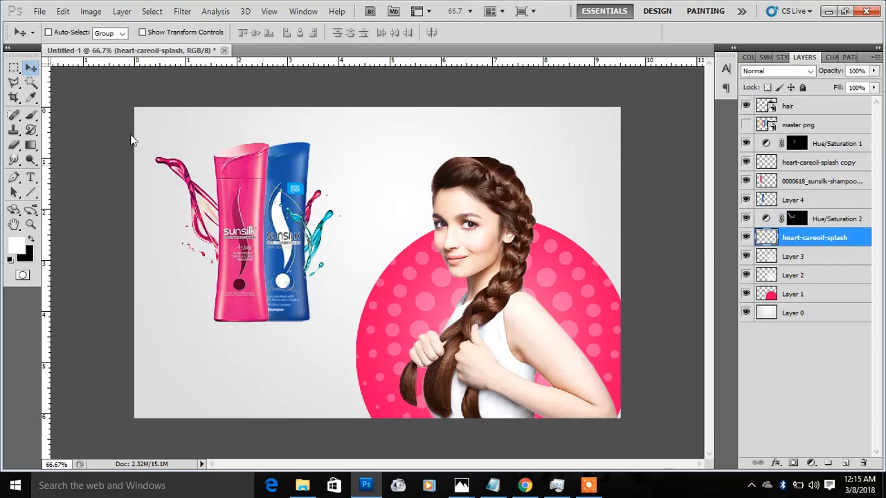
left_click(13, 144)
left_click_drag(297, 202, 305, 206)
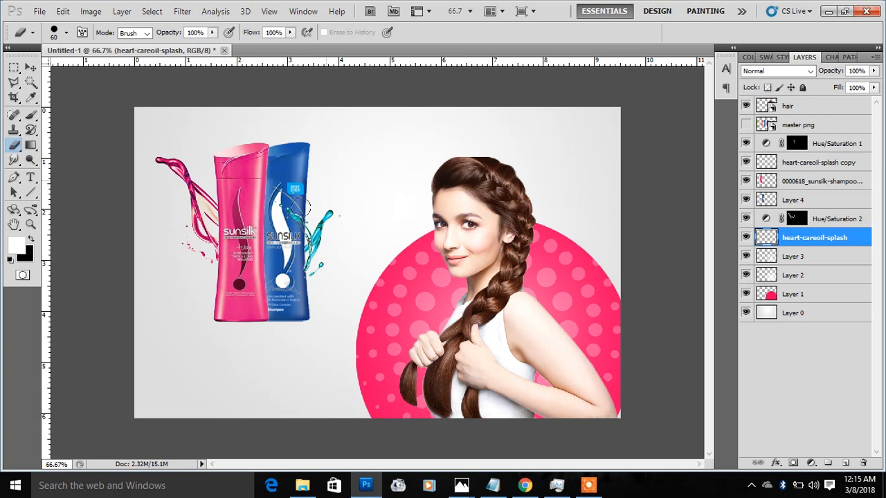
left_click(31, 68)
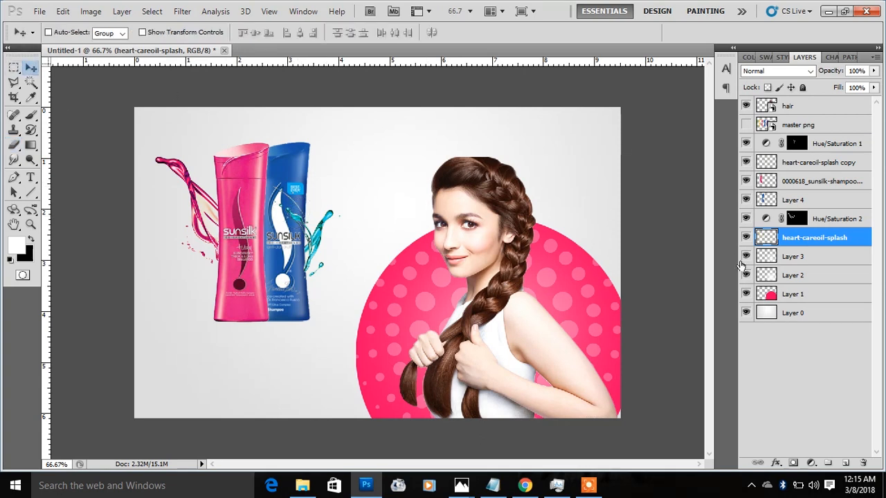
Step: Place the image star-2493753_960_720 (1) from the Sunsilk folder above Layer 1, shifted slightly right
left_click(789, 297)
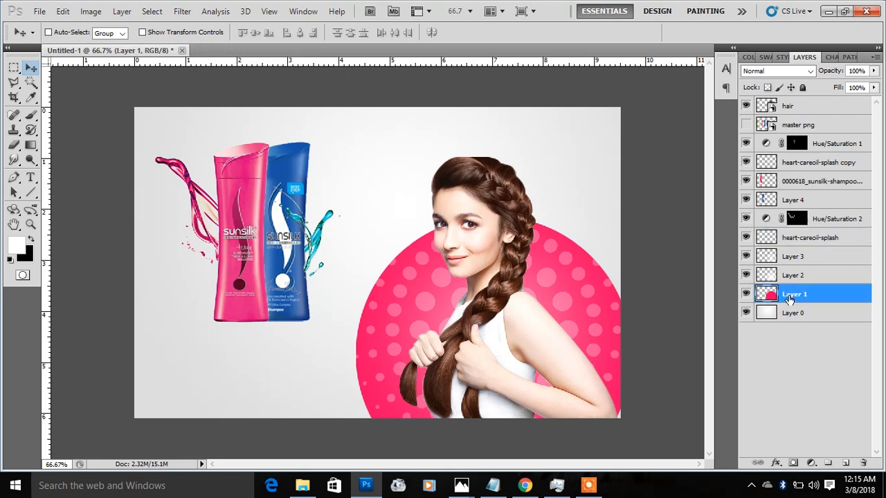
left_click(303, 485)
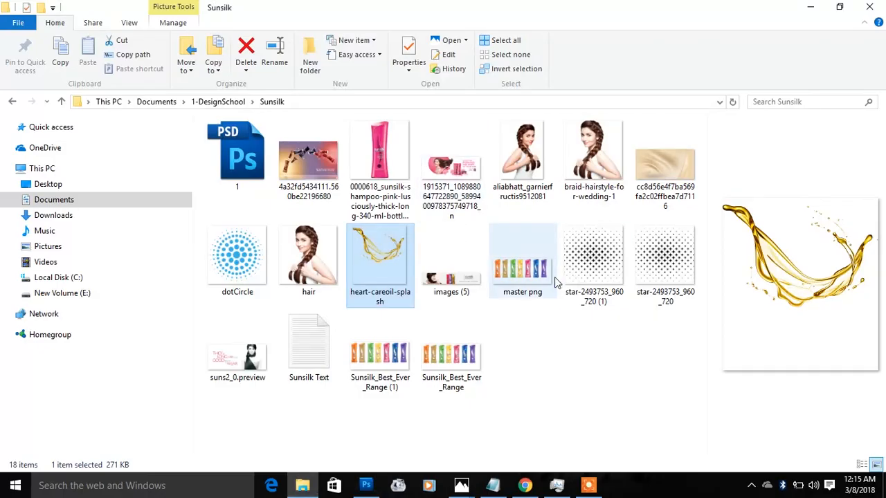
left_click(609, 260)
left_click_drag(446, 363, 386, 265)
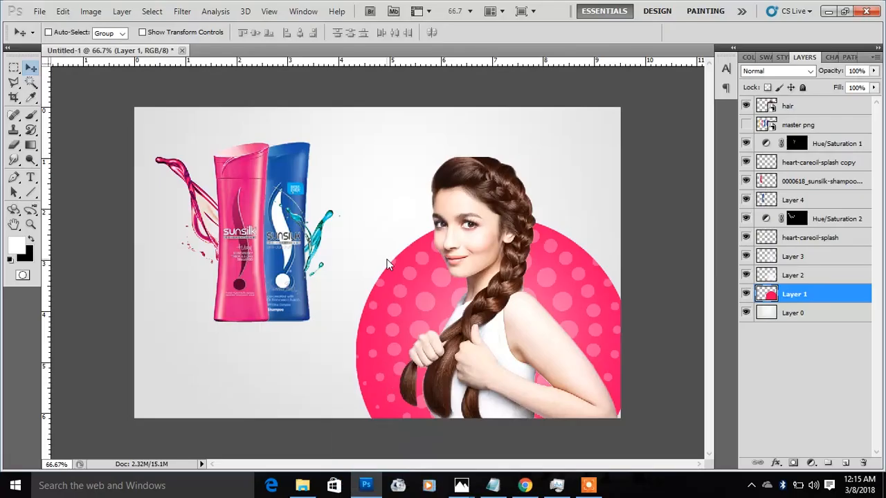
left_click_drag(490, 199, 509, 199)
key("Return")
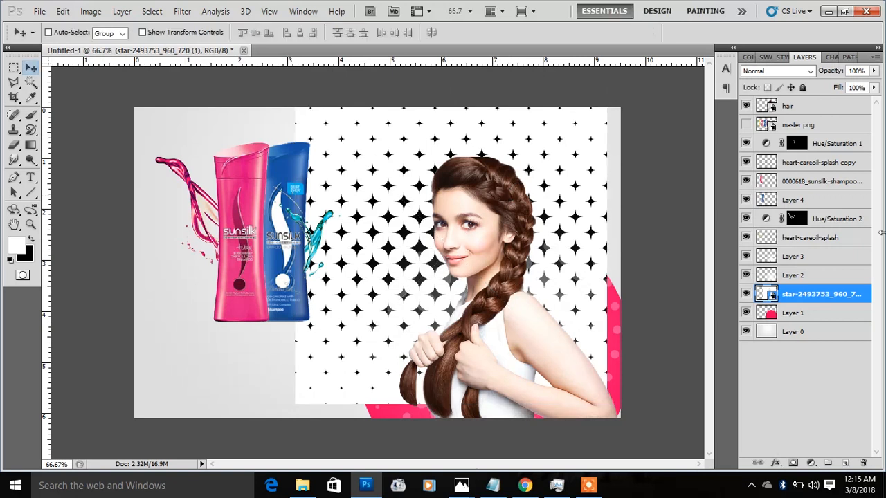
Step: Try the Dissolve, Lighter Color and Color Dodge blend modes on the star pattern layer
left_click(769, 70)
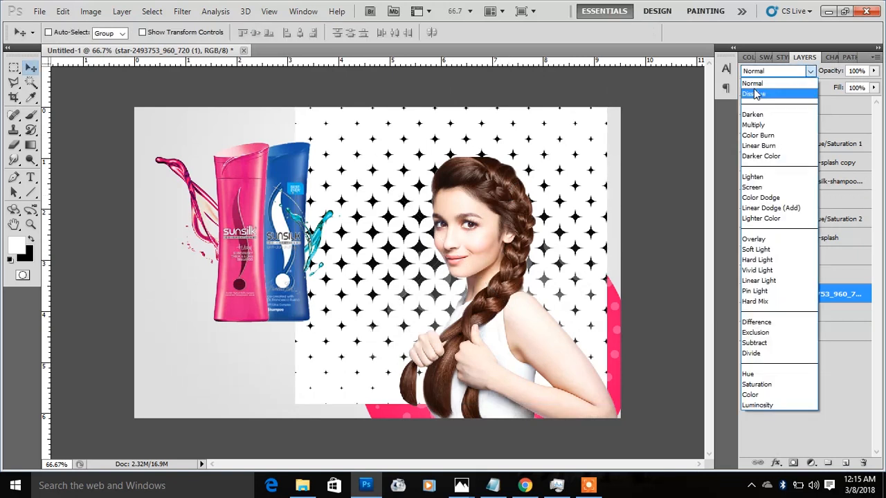
left_click(756, 93)
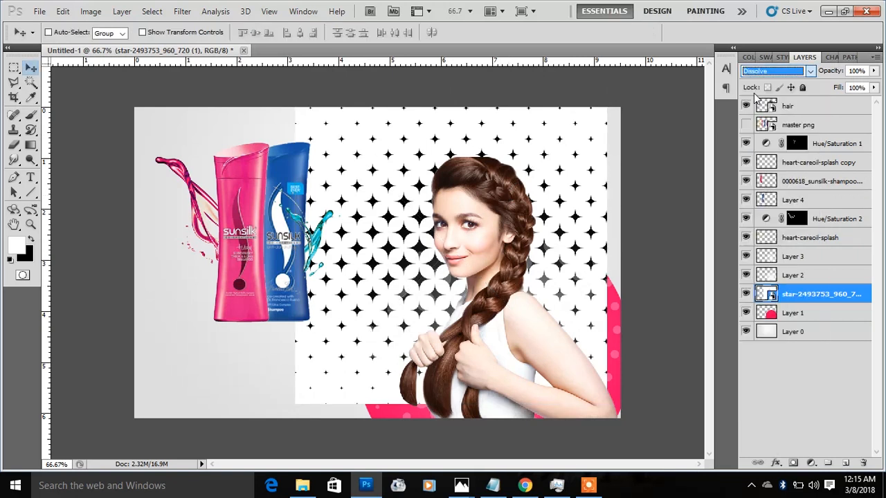
left_click(773, 75)
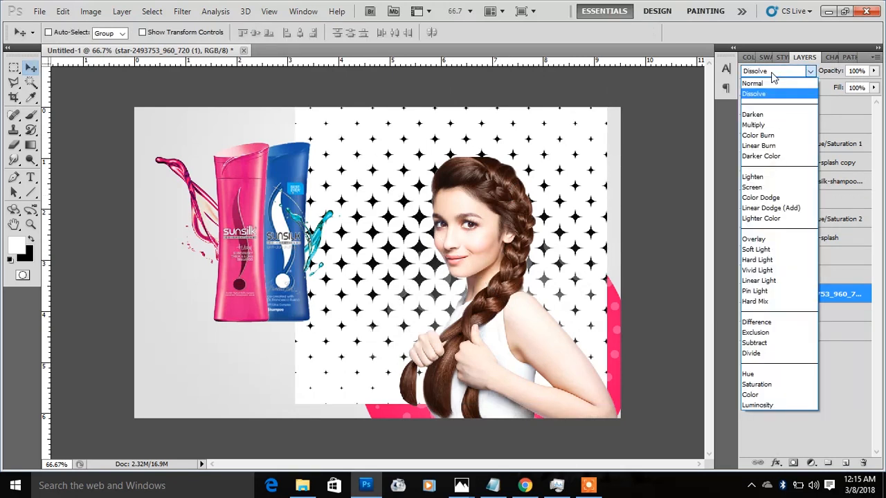
left_click(771, 219)
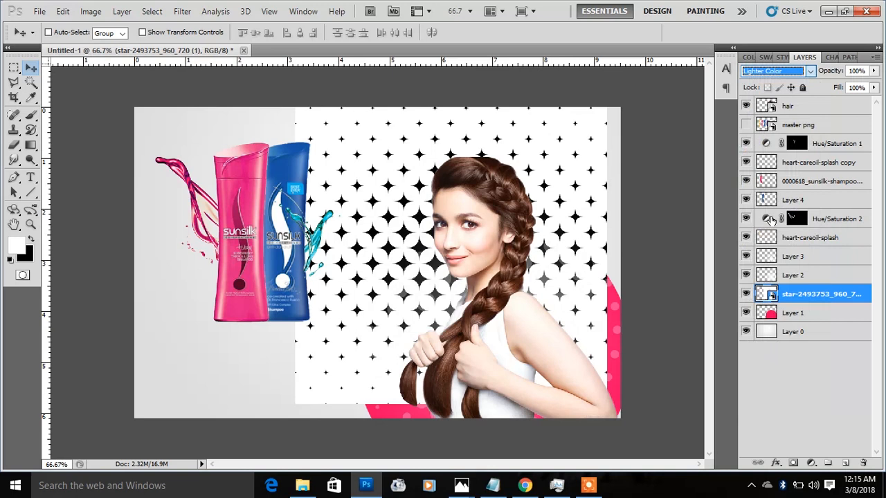
left_click(775, 72)
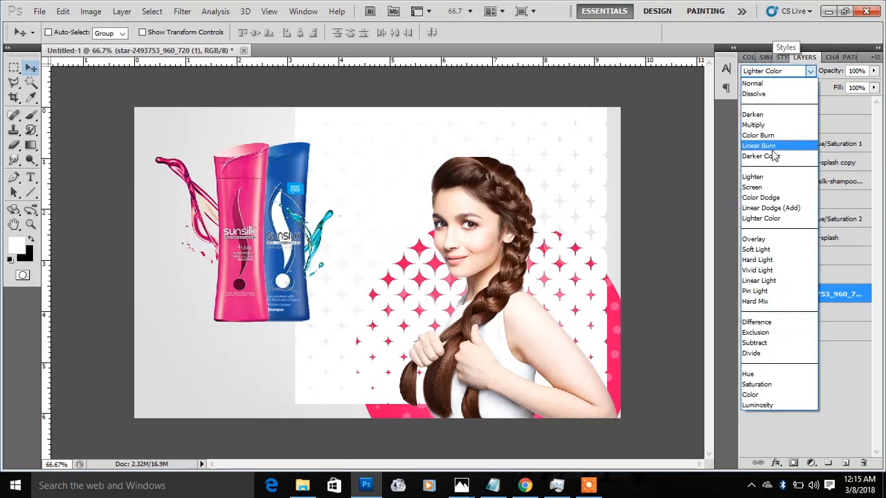
left_click(770, 198)
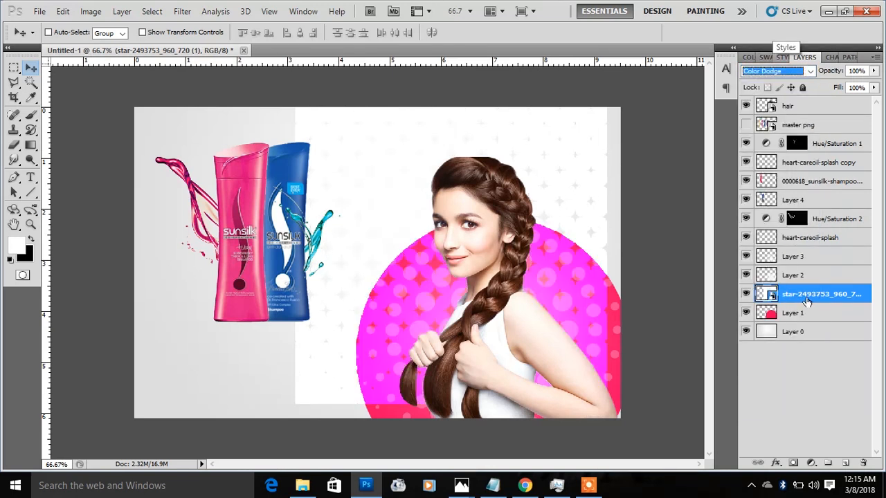
Step: Move the star pattern layer below Layer 1, behind the pink circle
left_click_drag(799, 298, 794, 318)
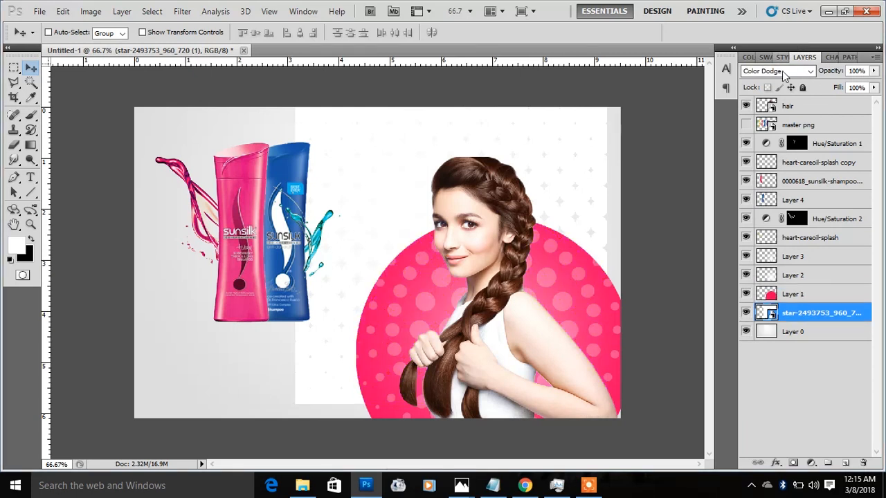
Step: Step through the blend modes on the star pattern layer, from Dissolve and Darken through Vivid Light and Subtract to Color
left_click(775, 71)
left_click(772, 84)
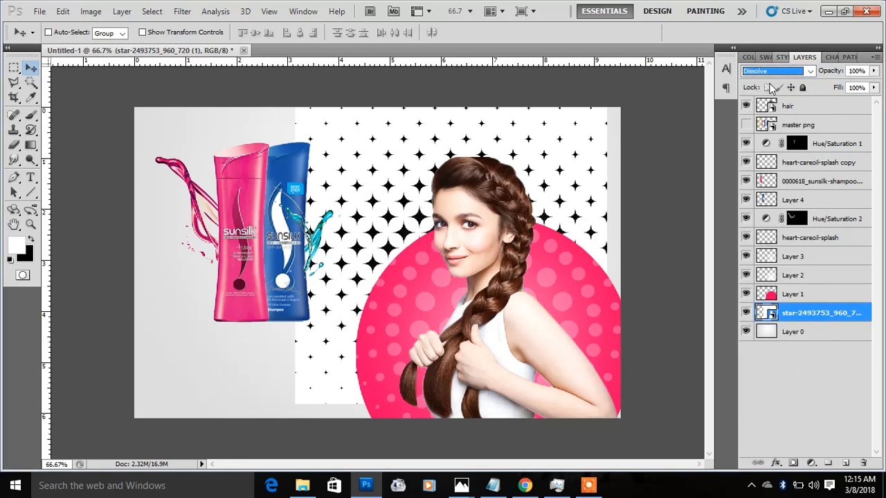
key("Down")
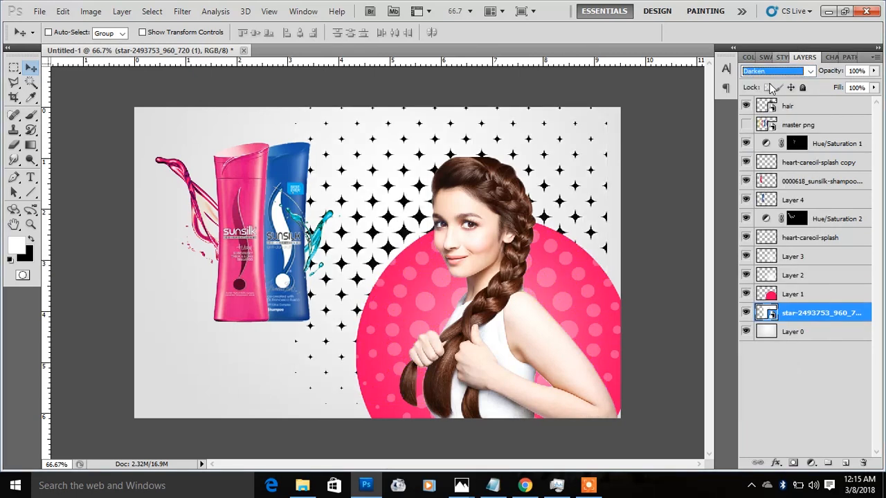
key("Down")
key("Down")
key("Down")
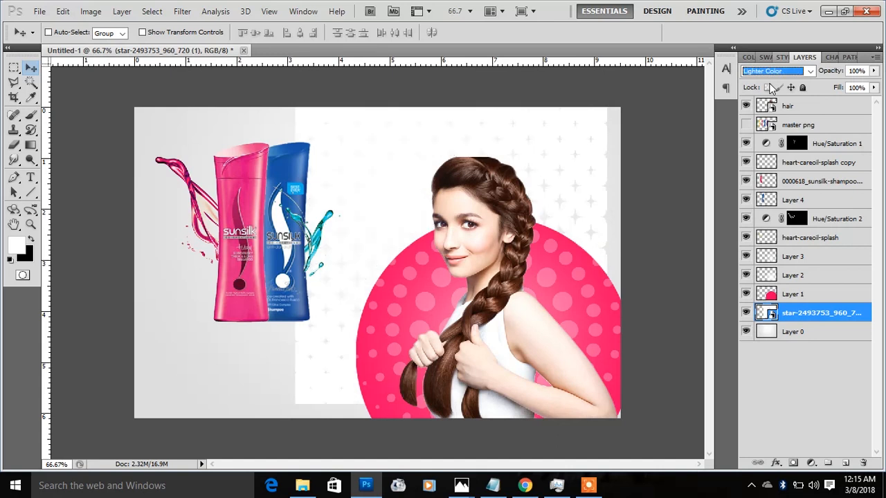
key("Down")
key("Down")
key("Down")
key("Down")
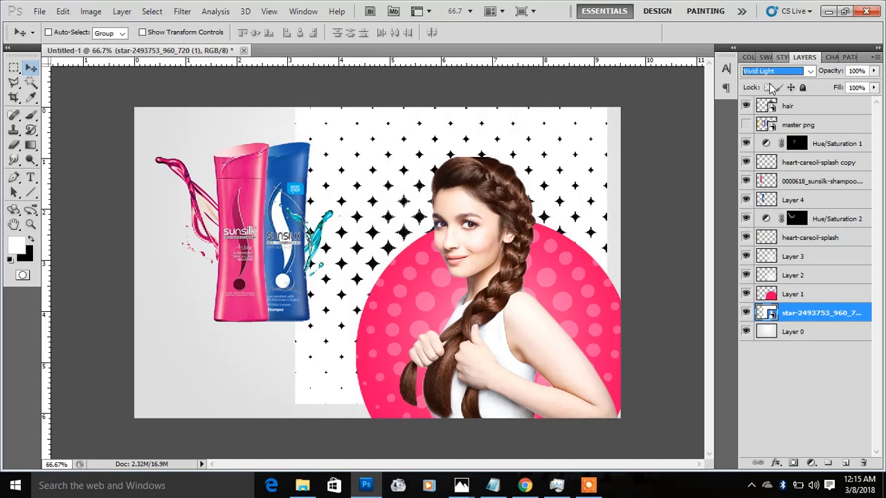
key("Down")
key("Down")
key("Down")
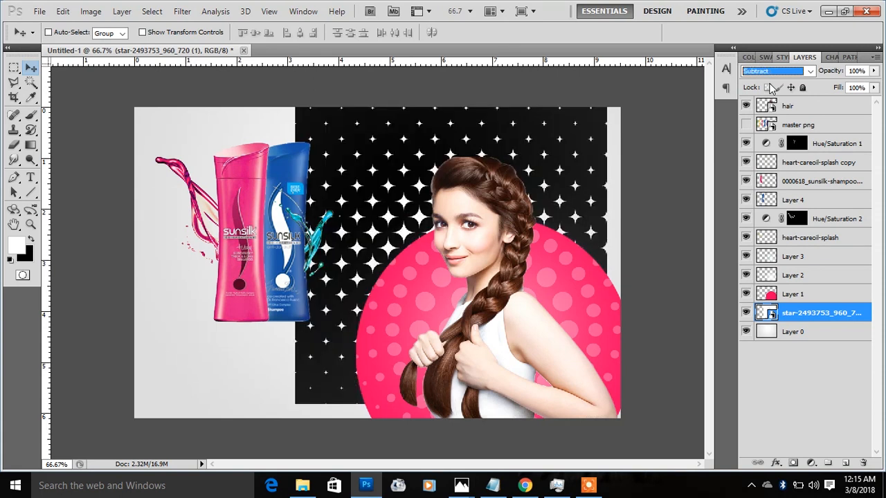
key("Down")
key("Down")
key("Down")
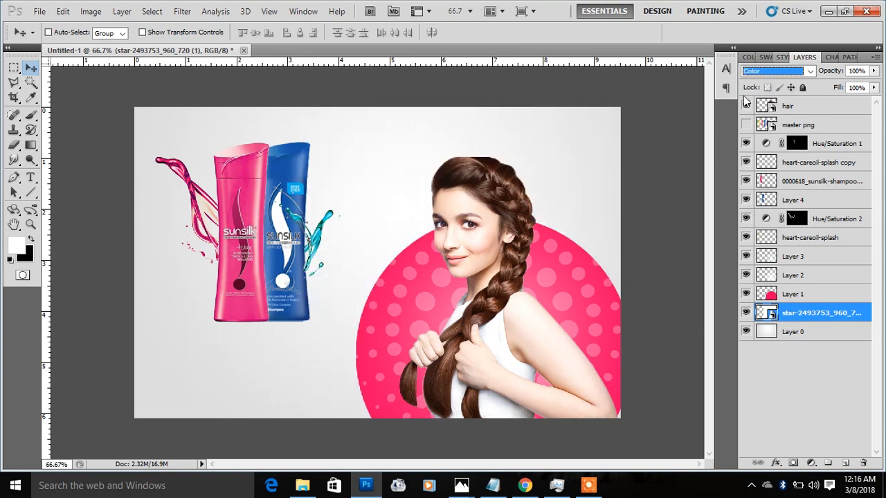
left_click(795, 300)
left_click(785, 316)
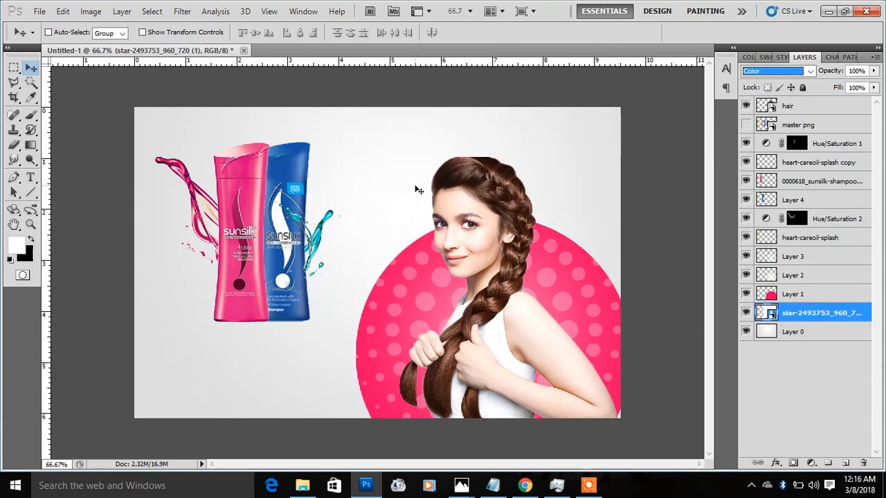
left_click(19, 69)
left_click(36, 68)
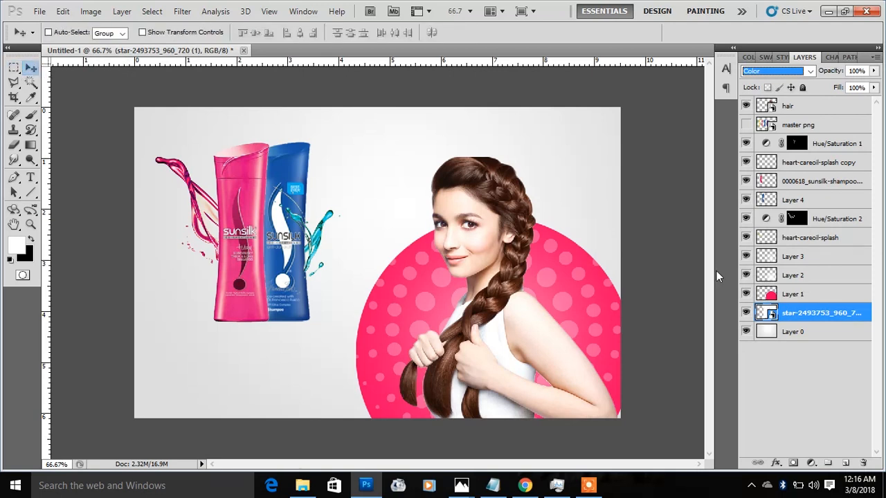
Step: Set the star pattern layer's fill to 72% and its blend mode to Normal, and deselect the layer
left_click(874, 88)
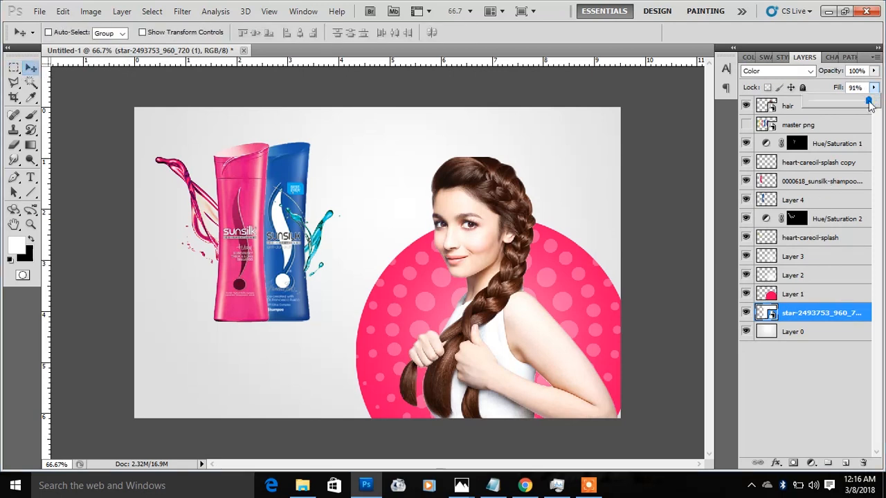
left_click_drag(870, 102, 858, 104)
left_click(808, 72)
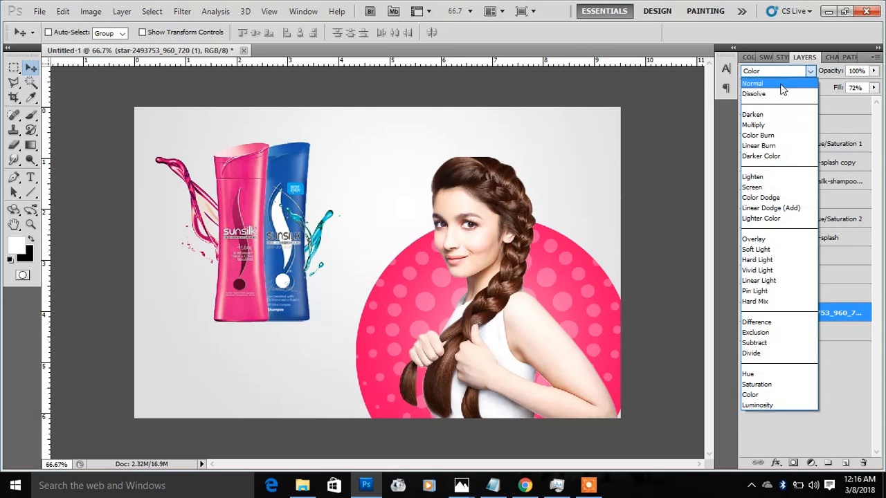
left_click(765, 85)
left_click(806, 397)
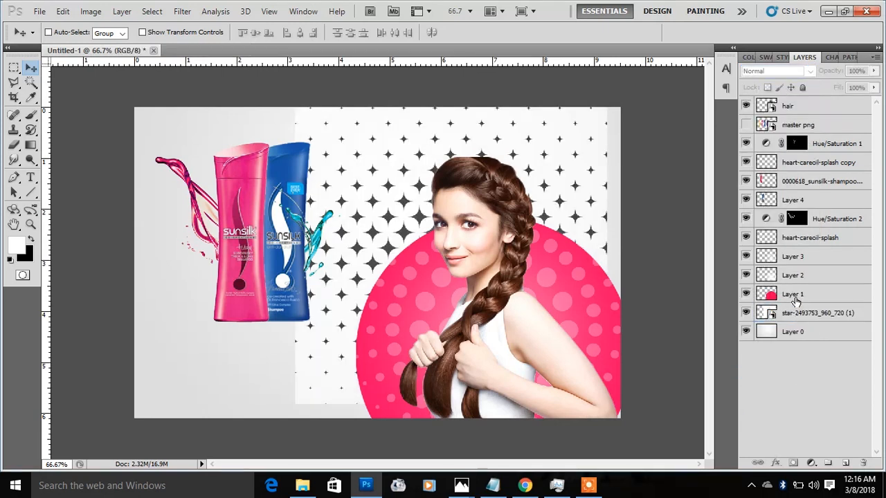
Step: Set the star pattern layer's fill to 12% and rasterize the layer
left_click(797, 299)
left_click(796, 313)
left_click(875, 88)
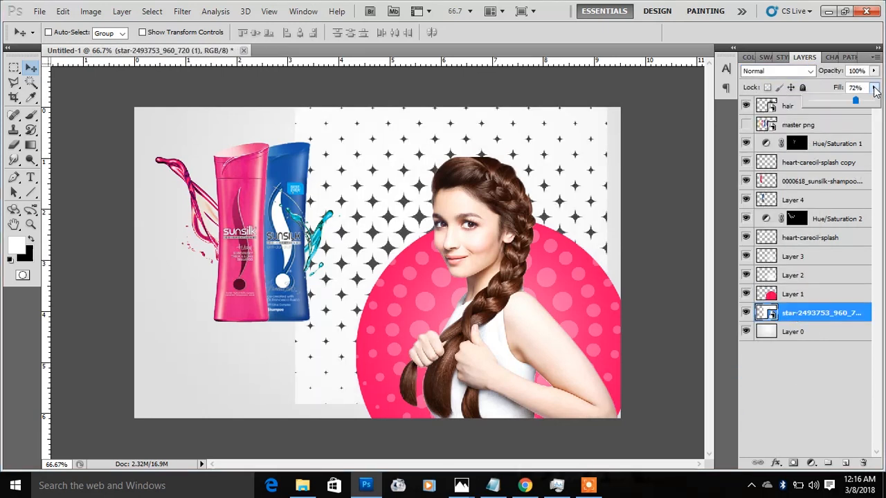
left_click_drag(857, 101, 820, 112)
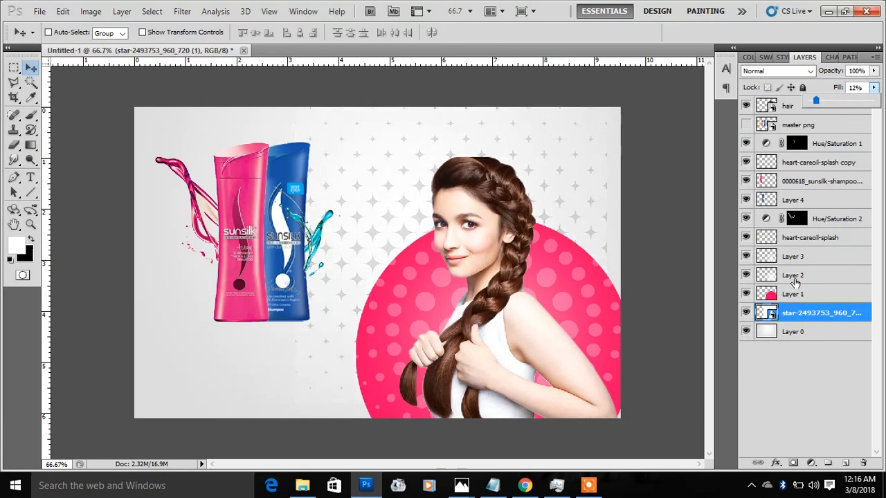
right_click(803, 315)
left_click(728, 268)
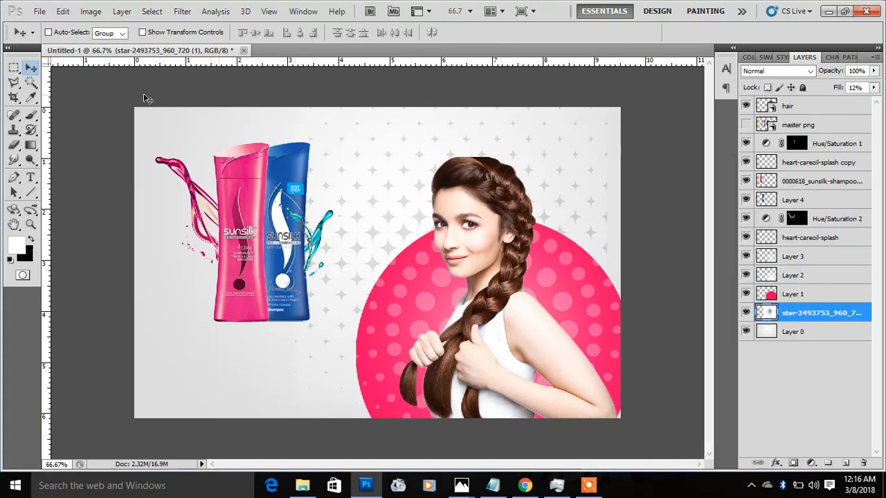
Step: Erase the hard right edge of the star pattern with a soft 175 px eraser
left_click(15, 145)
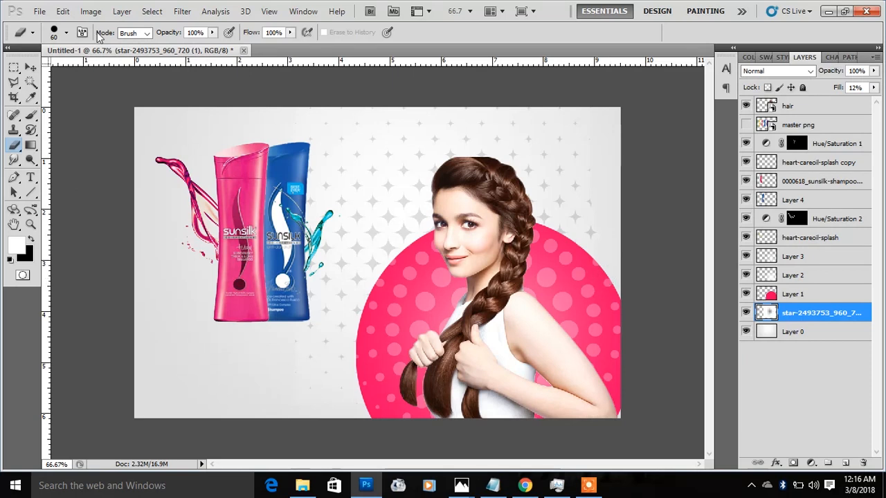
left_click(66, 33)
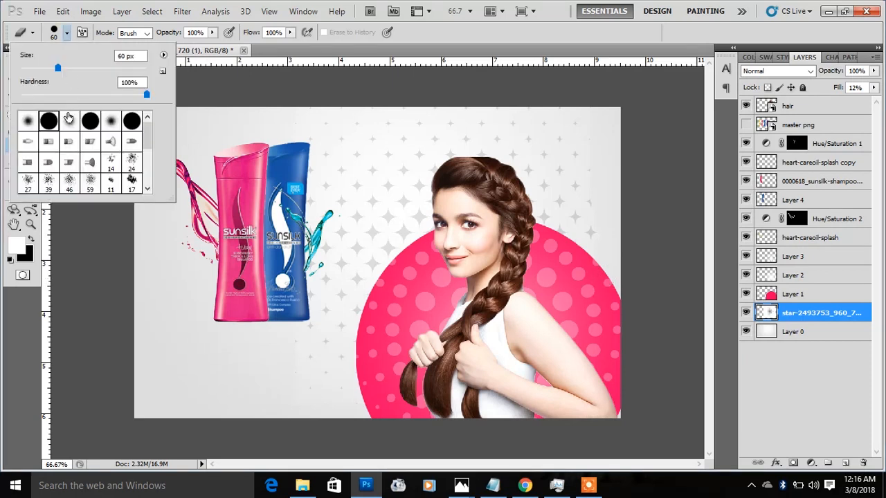
left_click(613, 109)
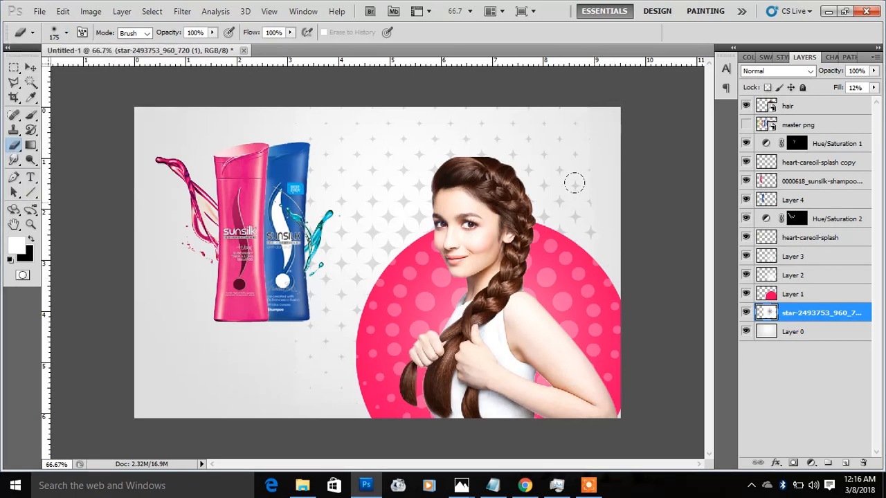
Step: Move the star pattern further right behind the model and soften its left edge with the eraser
left_click(30, 68)
left_click_drag(370, 182, 420, 193)
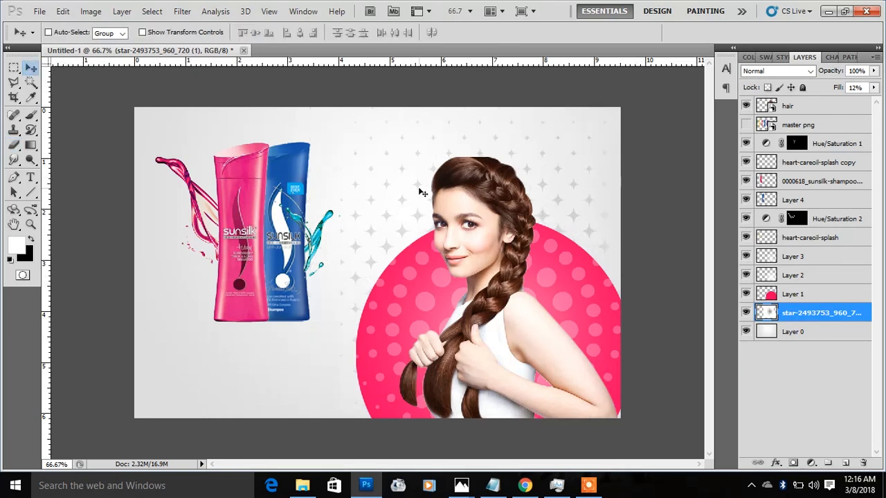
left_click(14, 144)
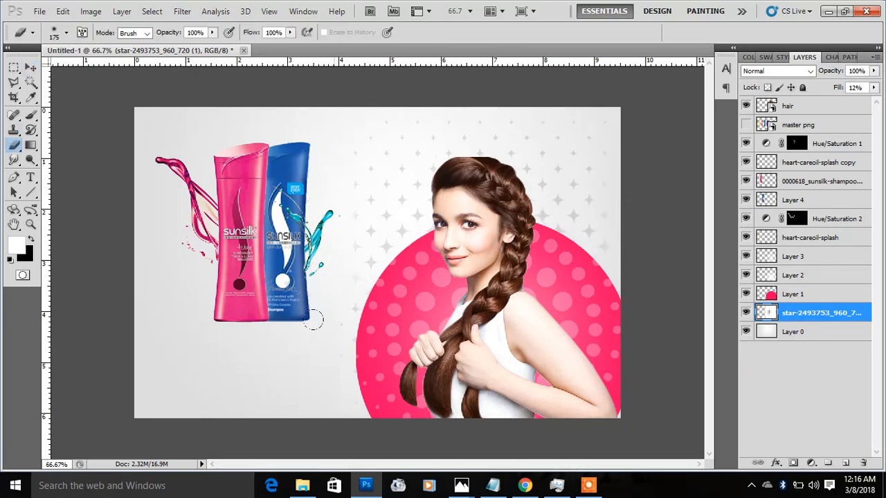
left_click(30, 67)
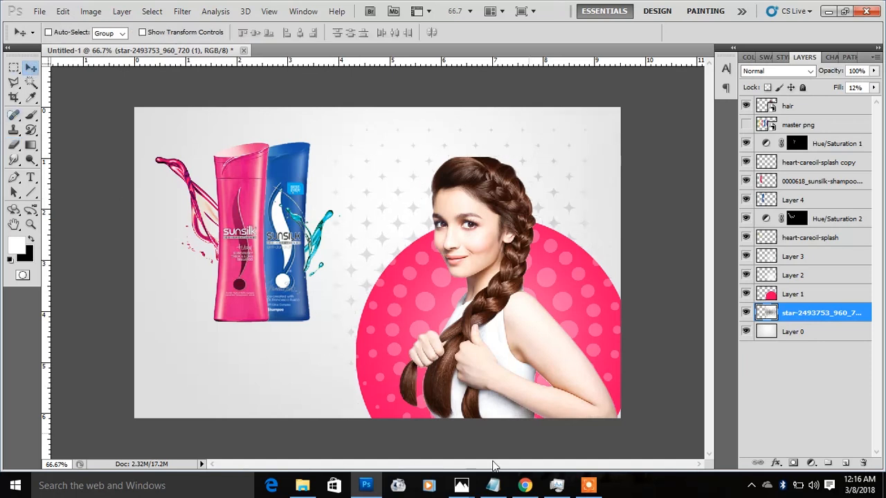
Step: Place the beige silk image cc8d56e4f7ba569fa2c02ffbea7d7116 from the Sunsilk folder, scaled to cover the canvas, beneath the star pattern layer
left_click(303, 485)
left_click(678, 169)
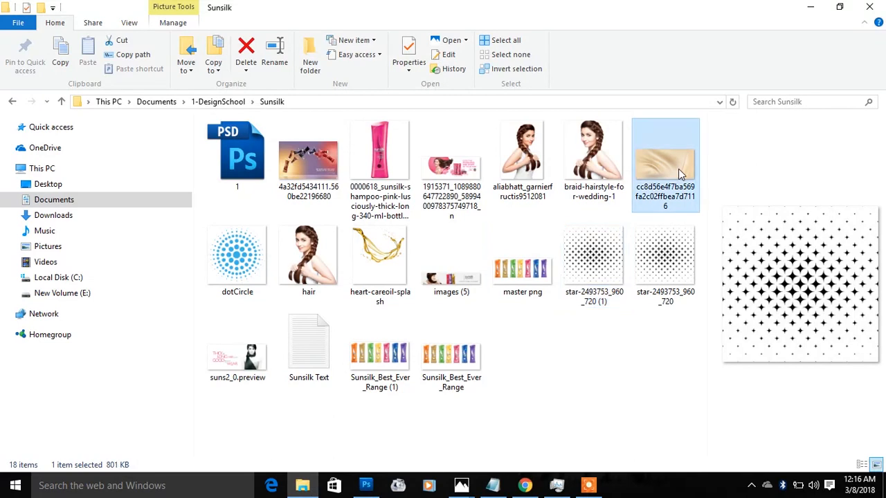
left_click_drag(663, 169, 406, 420)
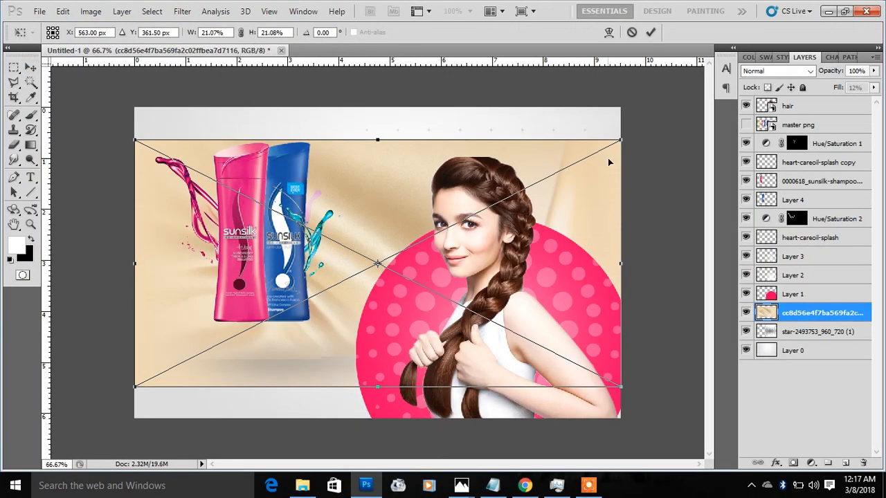
left_click_drag(621, 138, 703, 96)
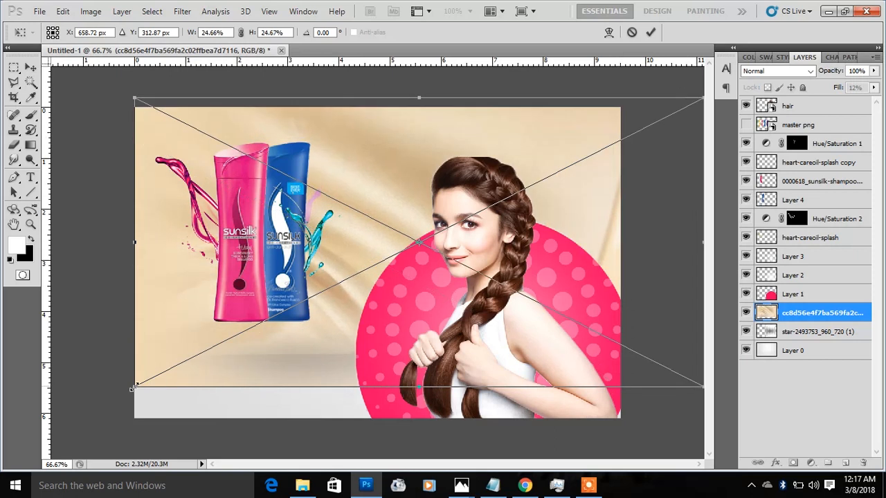
left_click_drag(134, 386, 54, 467)
key("Return")
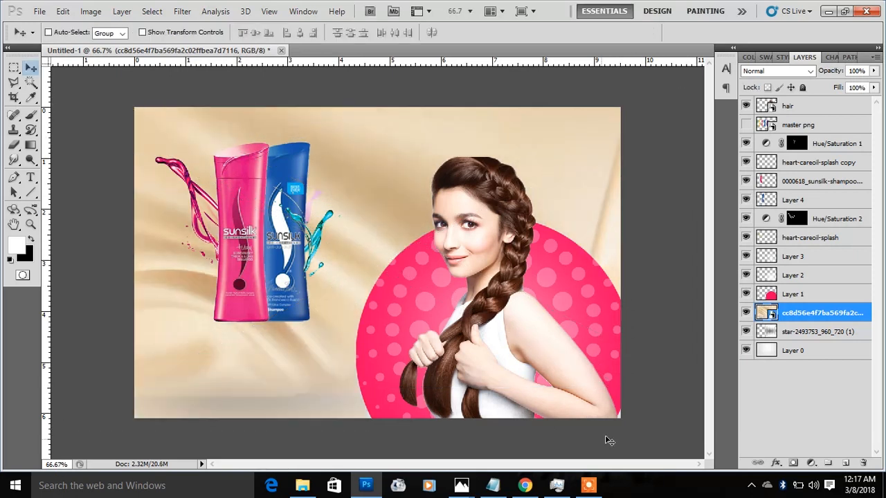
left_click_drag(805, 324, 807, 340)
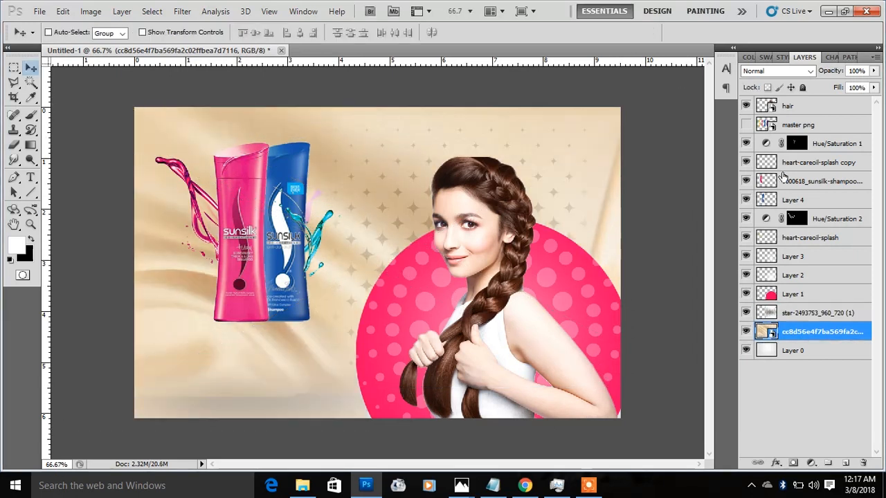
Step: Step the silk layer through the blend modes from Linear Burn through Screen, Soft Light and Hue, and set it to Luminosity
left_click(777, 72)
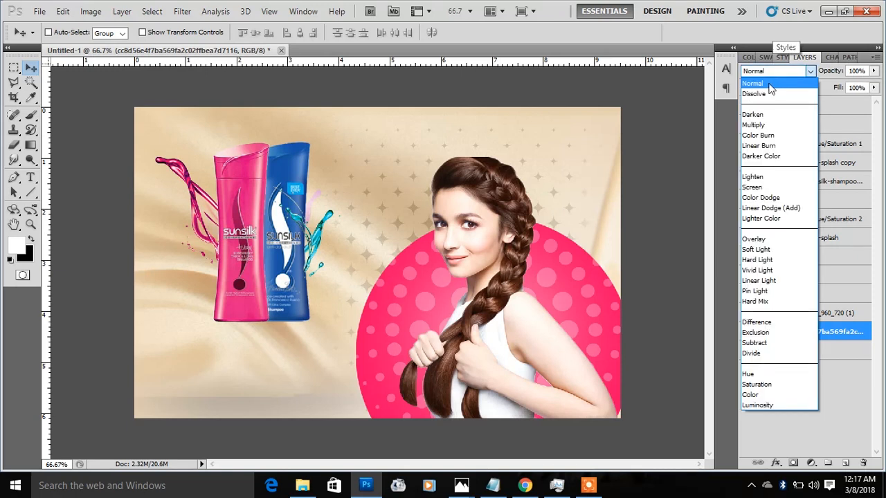
left_click(765, 134)
left_click(794, 73)
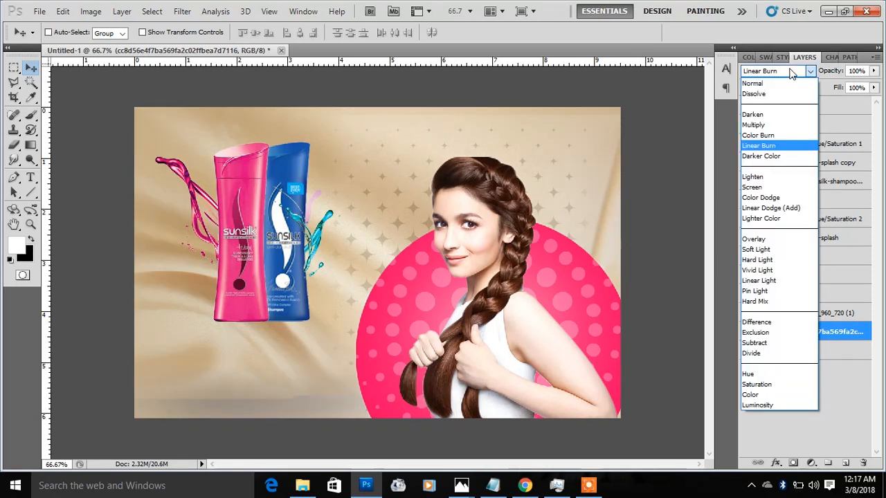
left_click(792, 73)
key("Down")
key("Down")
key("Down")
key("Down")
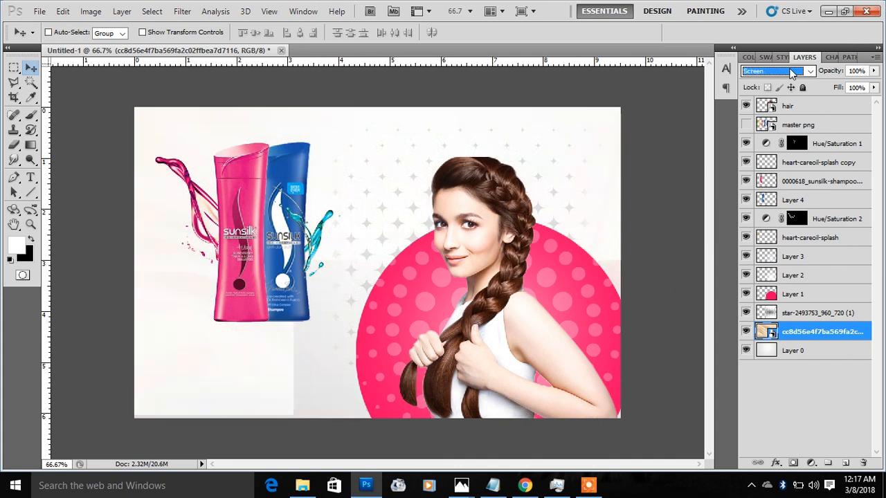
key("Down")
key("Down")
key("Down")
key("Down")
key("Down")
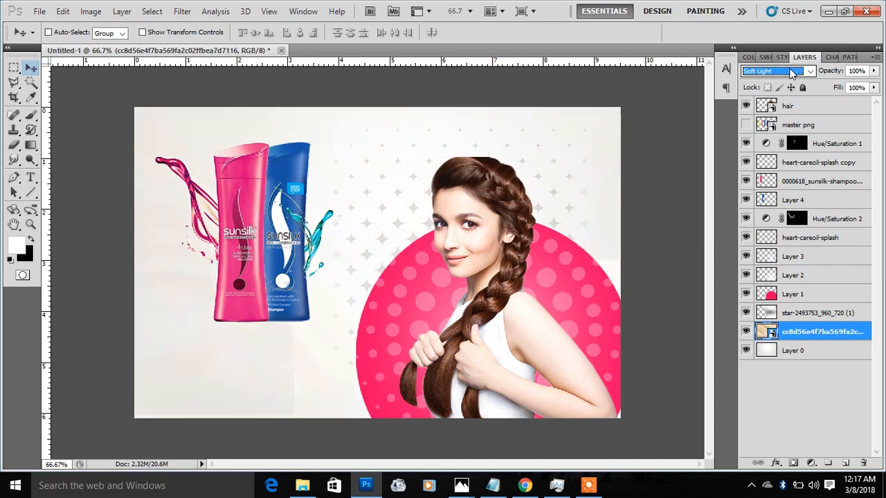
key("Down")
key("Down")
key("Down")
key("Down")
key("Down")
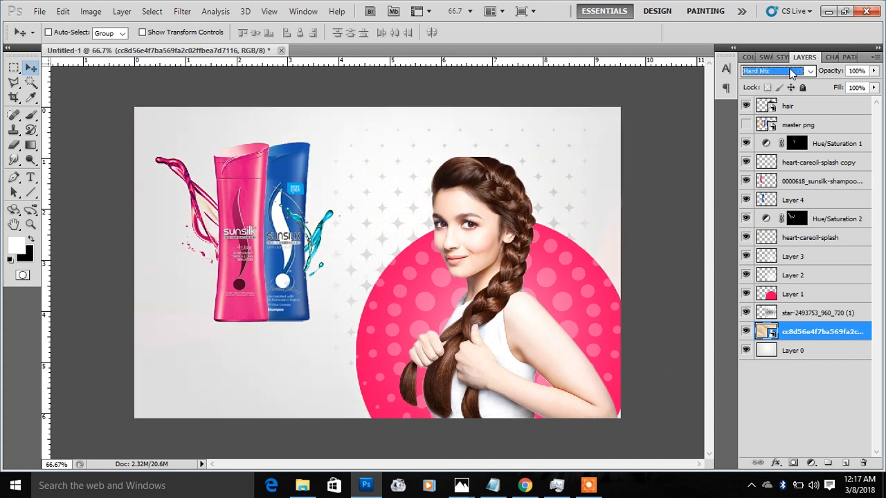
key("Down")
key("Down")
key("Down")
key("Down")
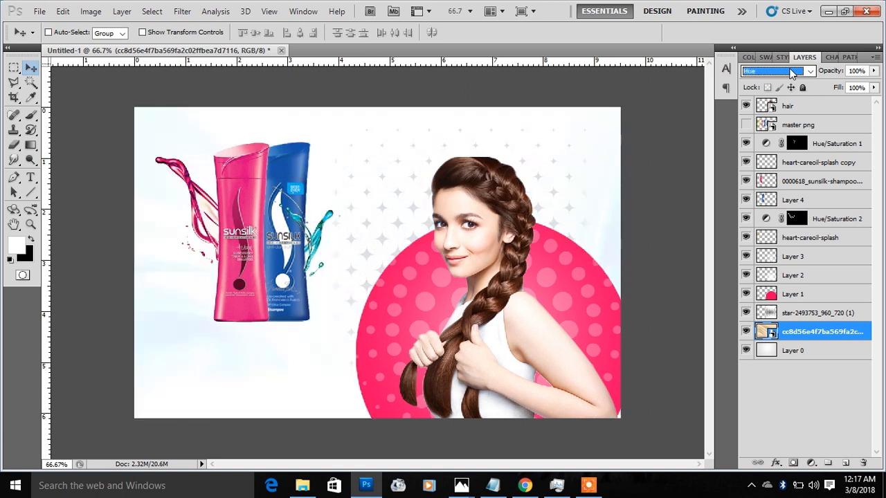
key("Down")
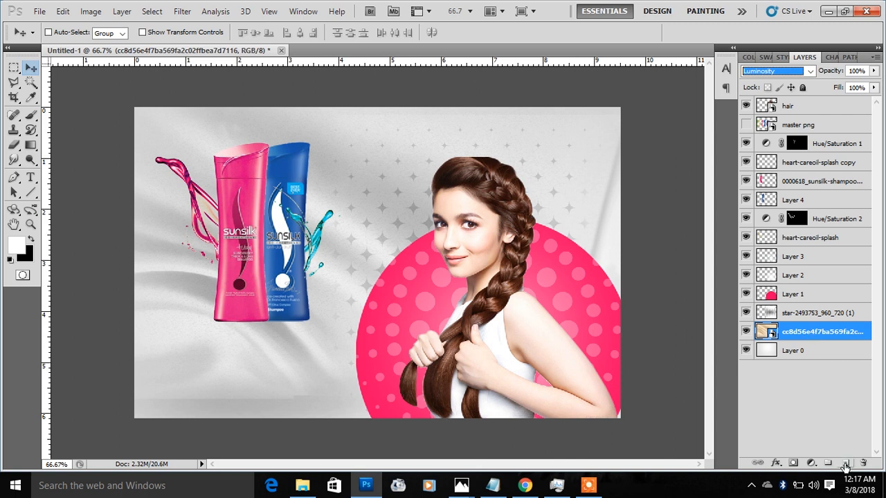
Step: Set the silk texture layer's fill to 62%
left_click(874, 89)
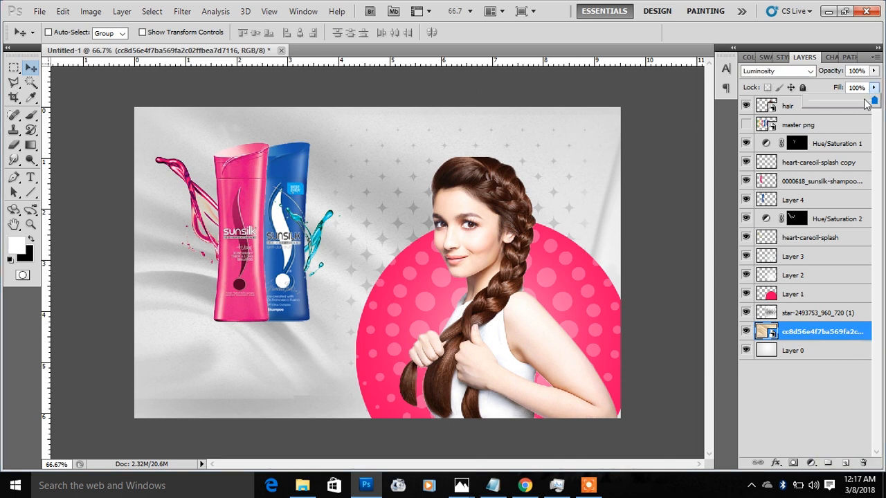
left_click_drag(865, 103, 852, 104)
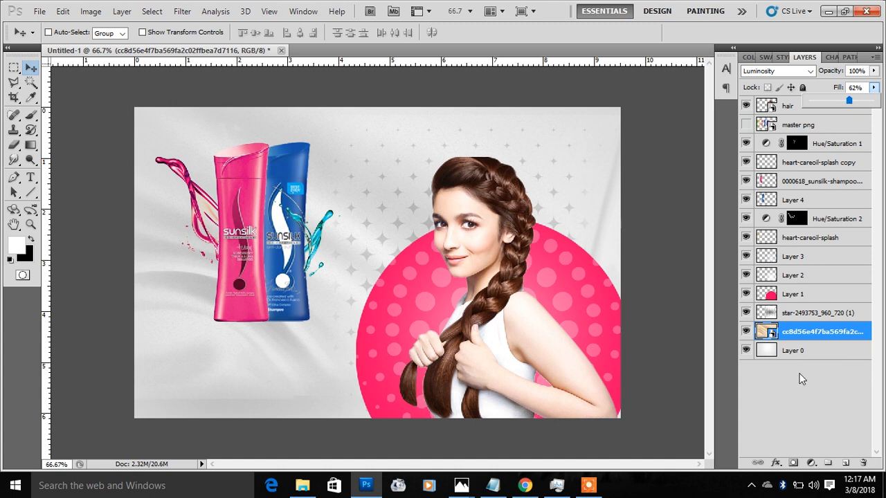
right_click(794, 337)
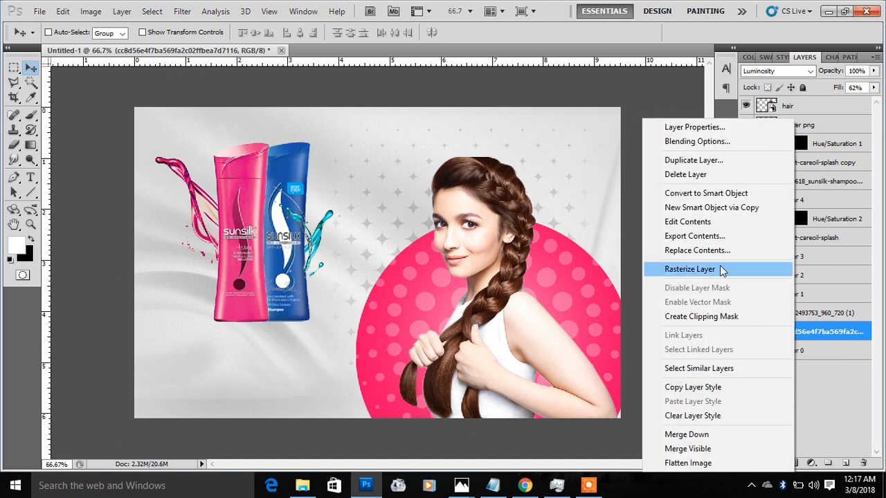
left_click(864, 440)
Step: Add a layer above the silk texture and brush soft white over the background with a 600 px brush
left_click(846, 462)
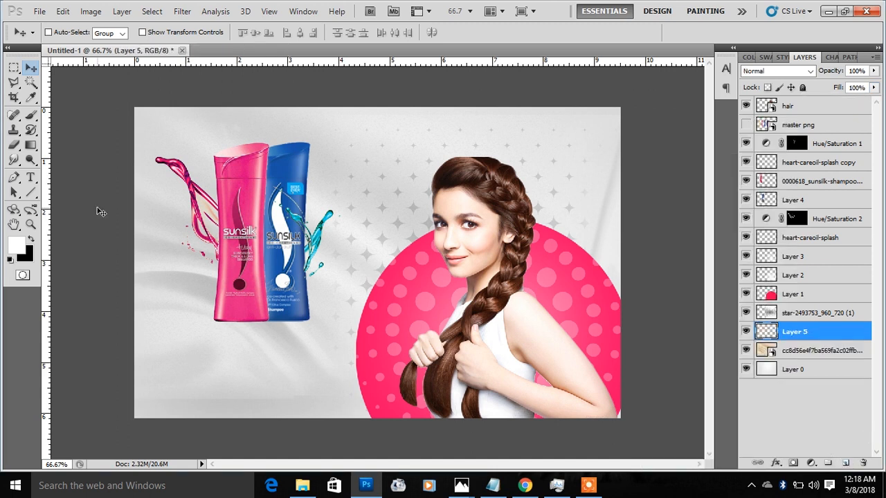
left_click(36, 117)
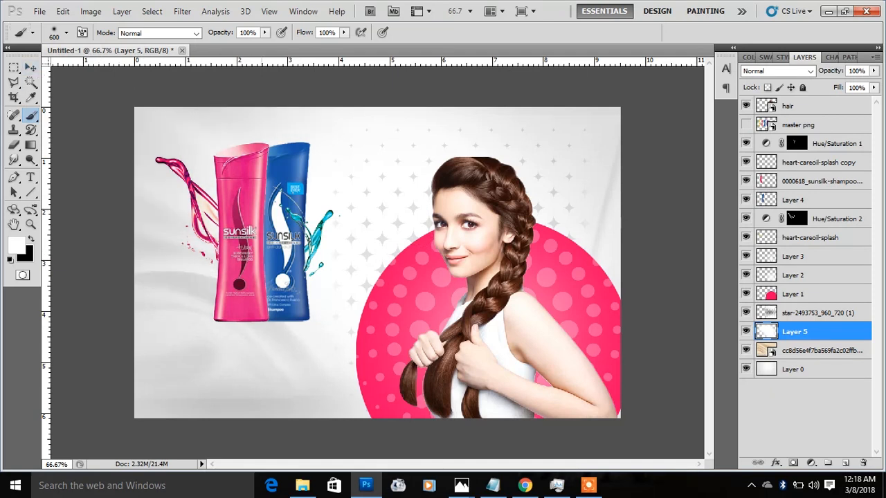
left_click(30, 69)
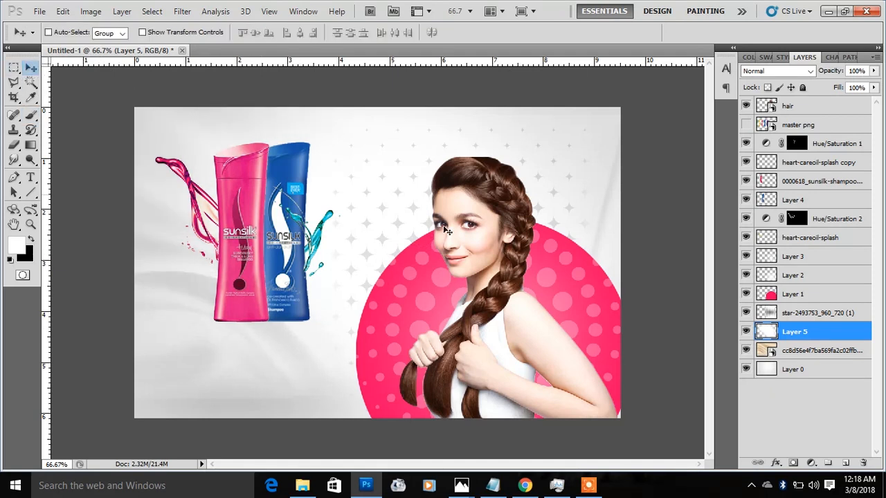
Step: On another new layer, paint a soft dark grey spot behind the shampoo bottles with the 600 px brush
left_click(849, 463)
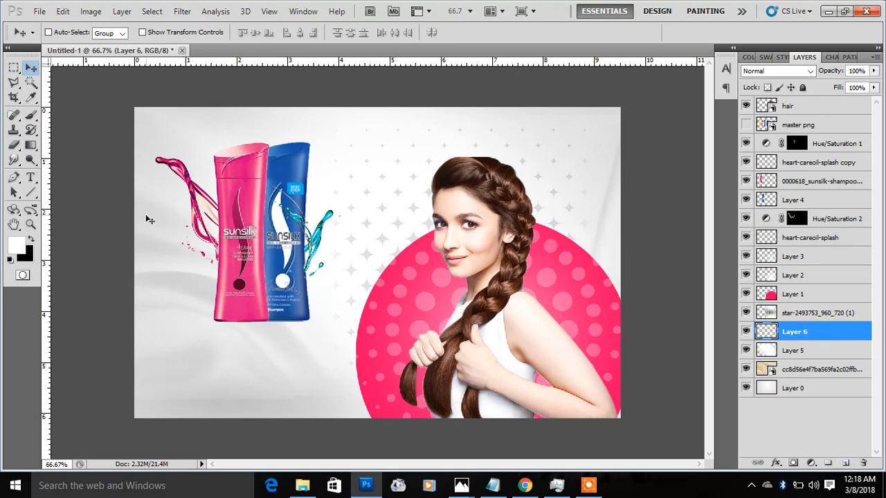
left_click(20, 248)
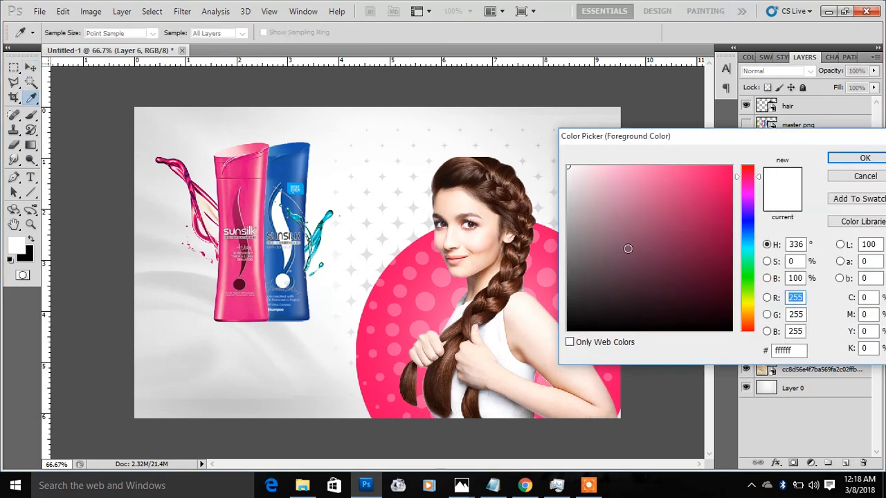
left_click_drag(604, 235, 566, 263)
left_click(864, 158)
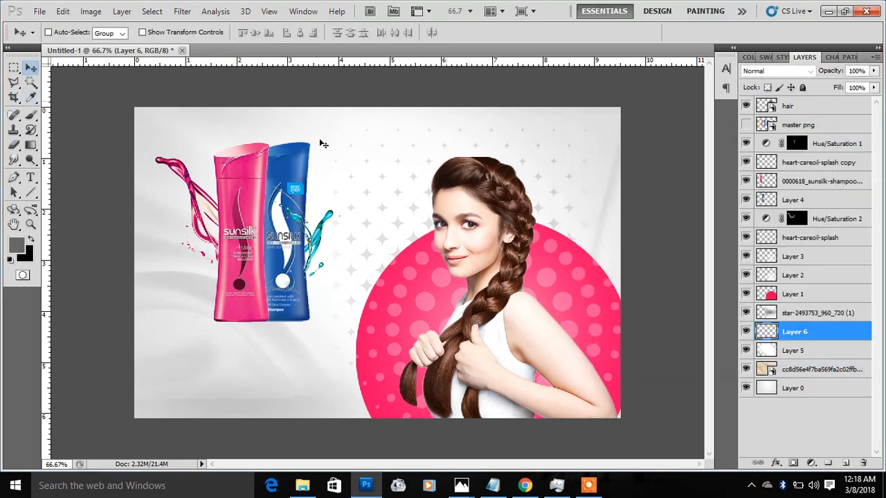
left_click(31, 116)
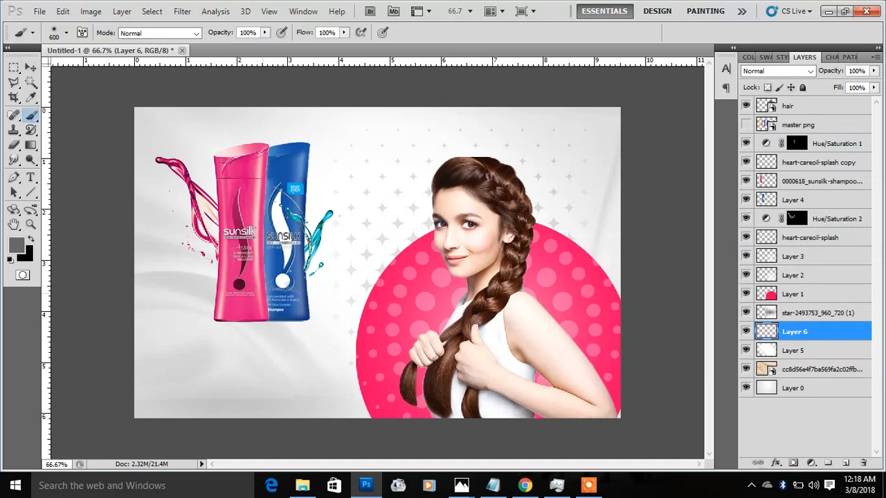
left_click_drag(277, 333, 171, 201)
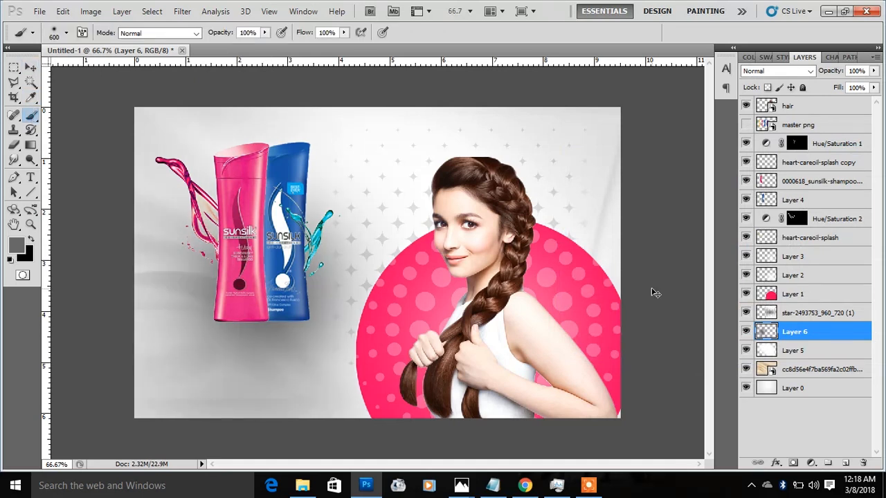
Step: Squash the grey spot into a thin flat shadow with Free Transform and place it directly under the bottles' bases
key("ctrl+t")
left_click_drag(308, 146, 284, 331)
left_click_drag(143, 334, 263, 340)
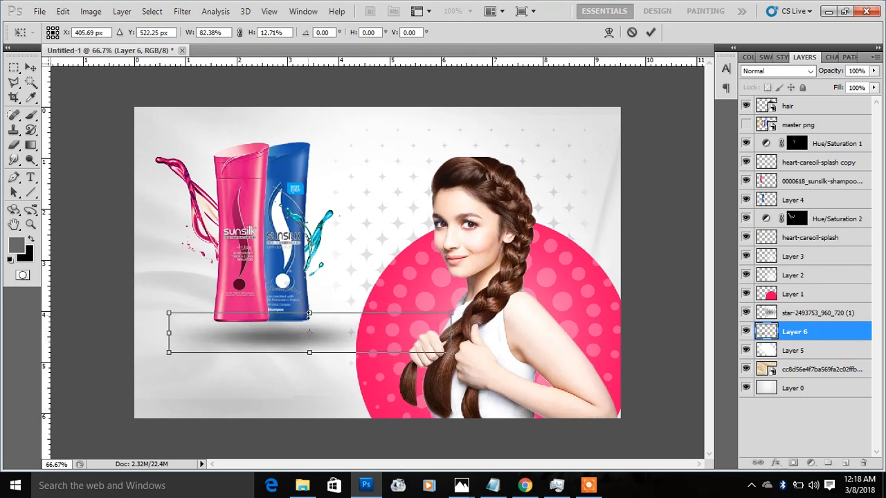
left_click_drag(309, 313, 310, 333)
key("Return")
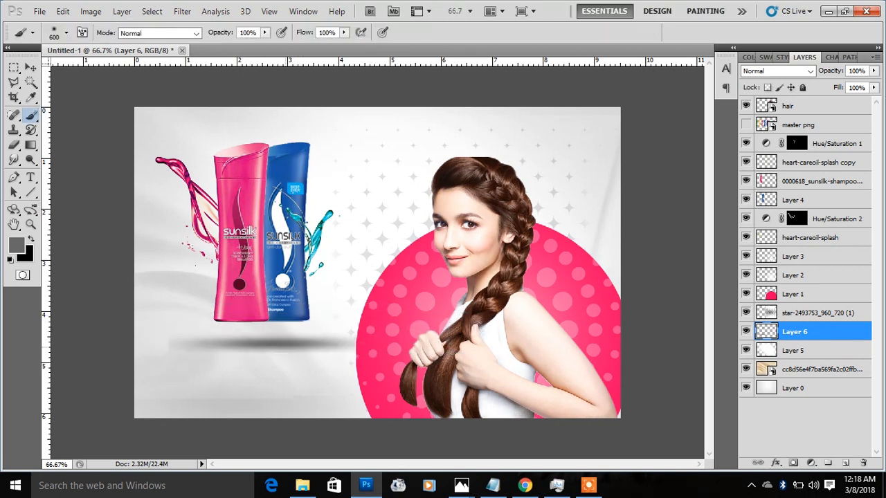
left_click_drag(275, 327, 267, 311)
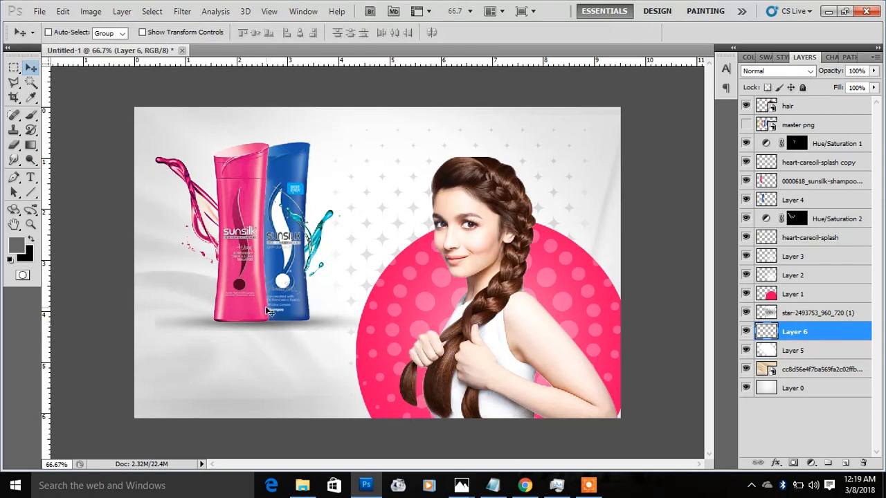
left_click(14, 145)
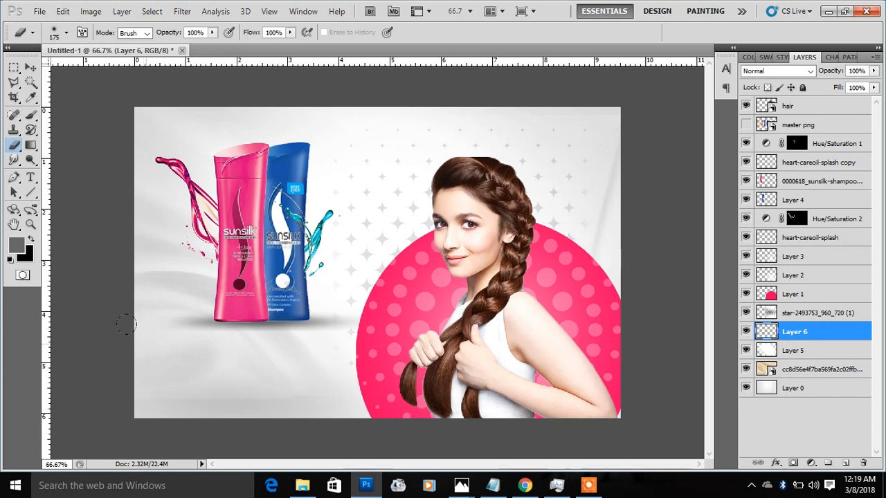
left_click(30, 69)
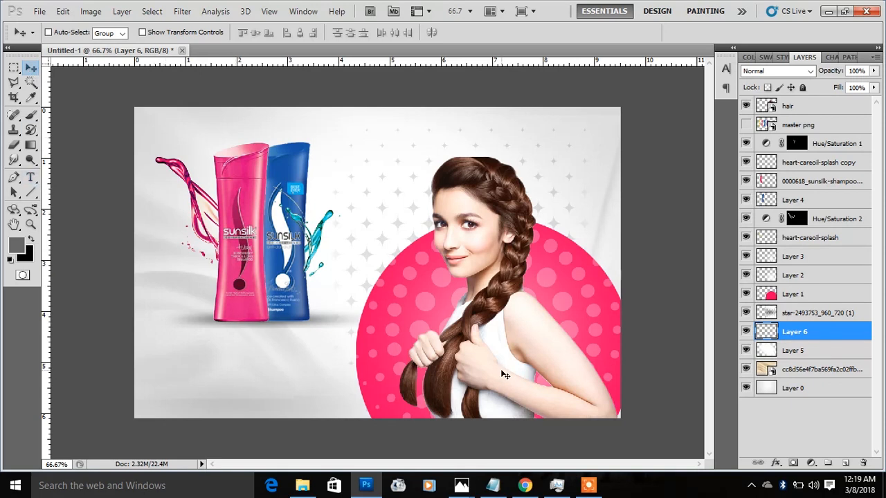
Step: Look up the slogan in the Sunsilk Text file in Notepad and add its first word, THICKER, as text below the shampoo bottles
left_click(506, 488)
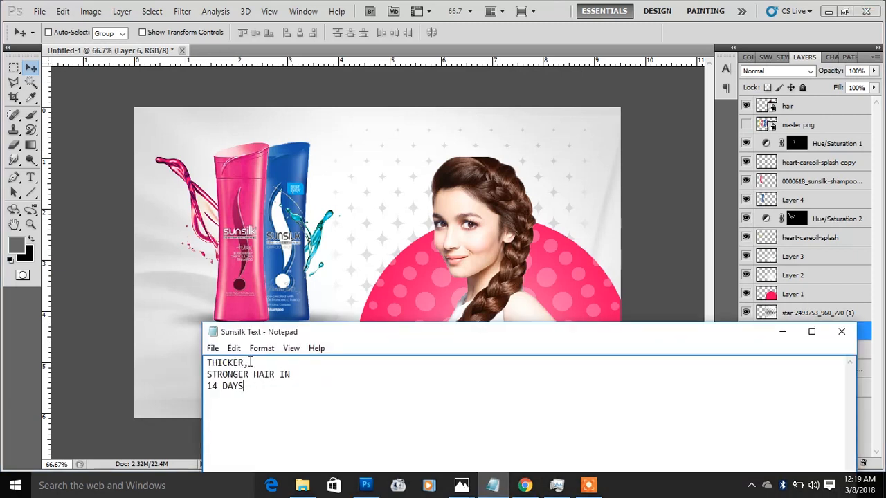
left_click_drag(245, 391, 186, 343)
left_click(31, 178)
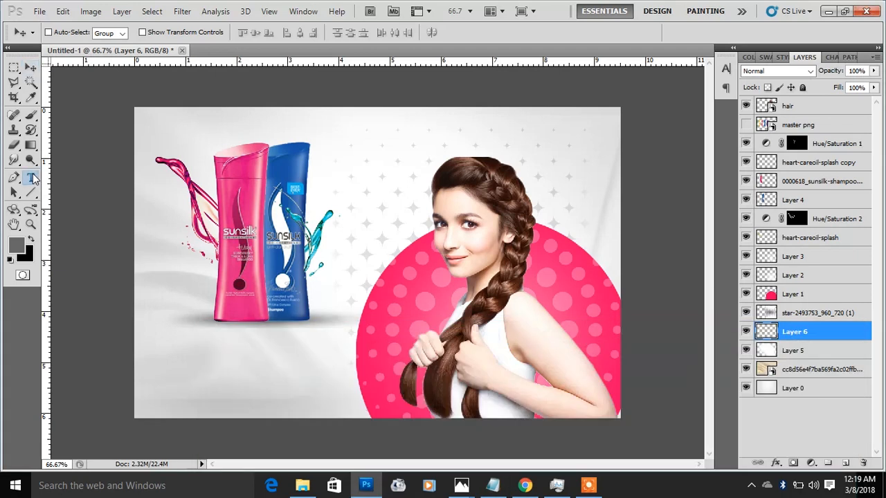
left_click(167, 337)
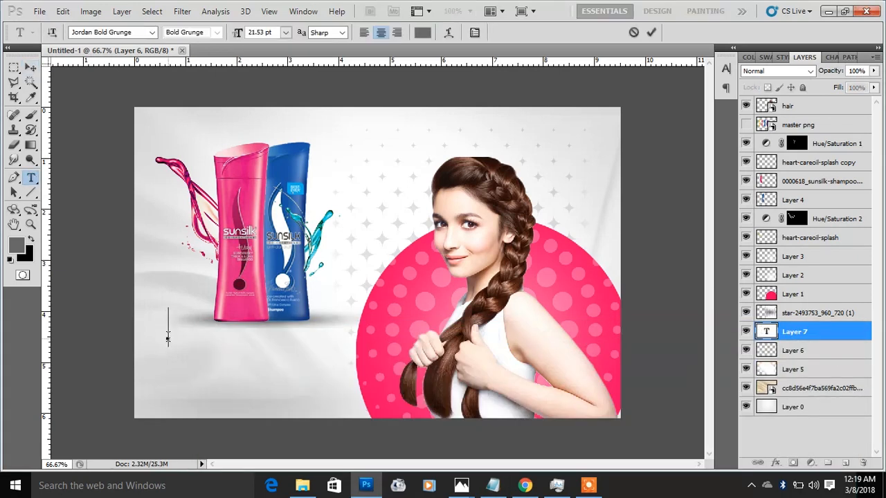
type("THICKER")
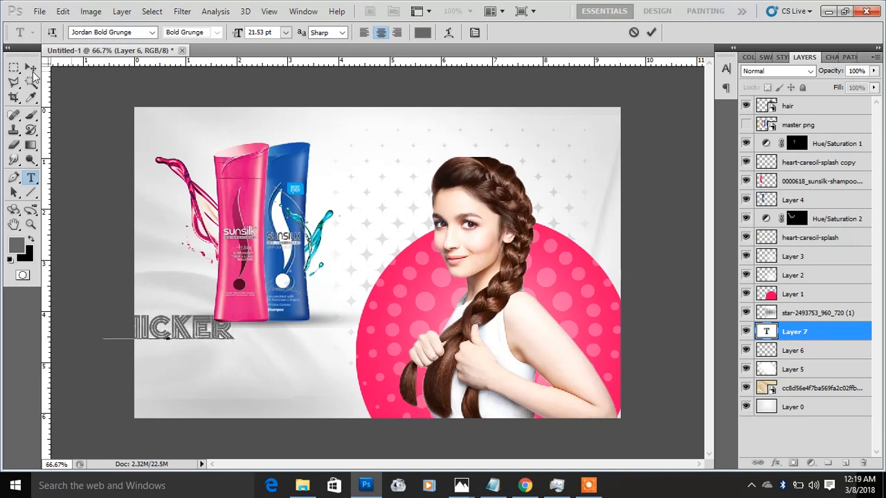
left_click(30, 68)
left_click_drag(195, 330, 281, 358)
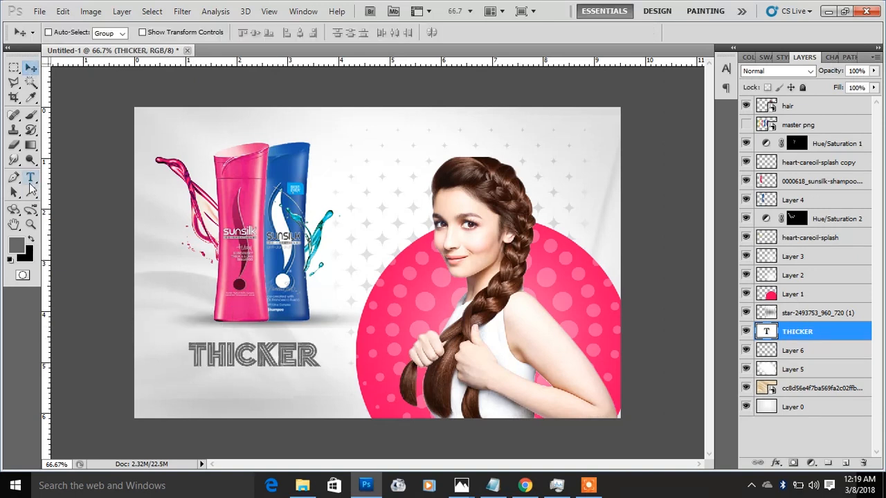
Step: Try the fonts May We, Birch Std and Blockbrokers on the THICKER text
left_click(31, 178)
left_click(152, 32)
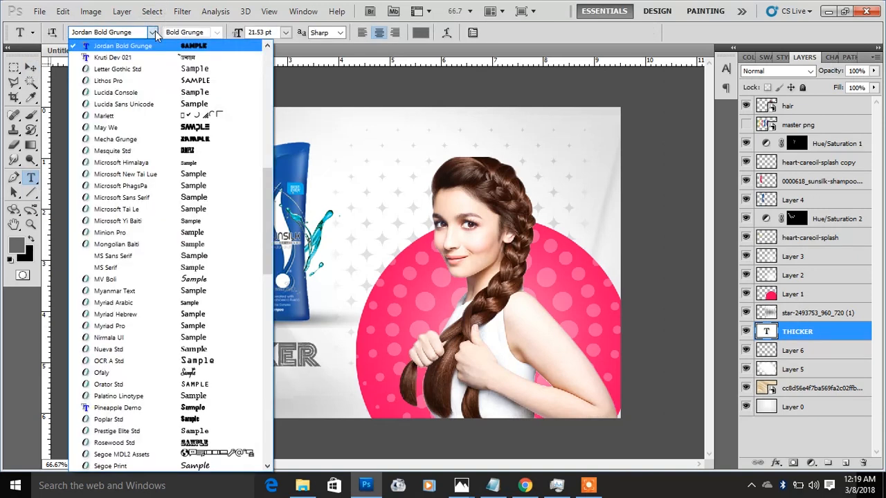
left_click(198, 128)
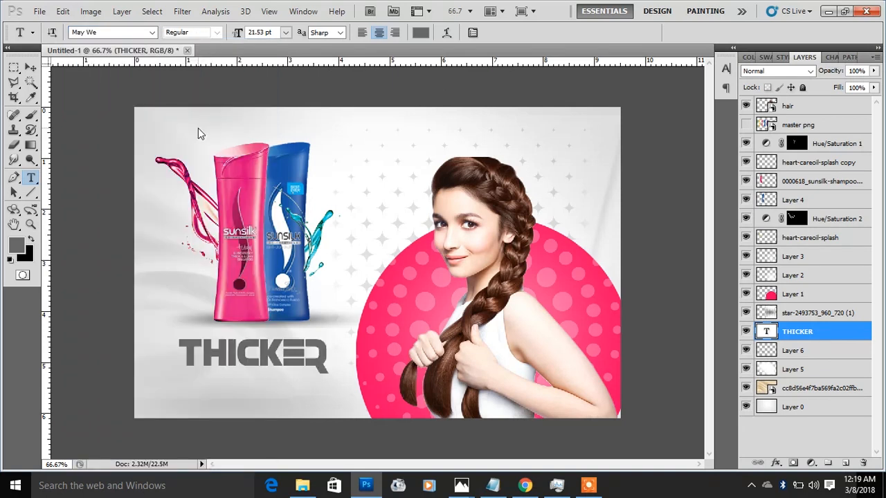
left_click(152, 32)
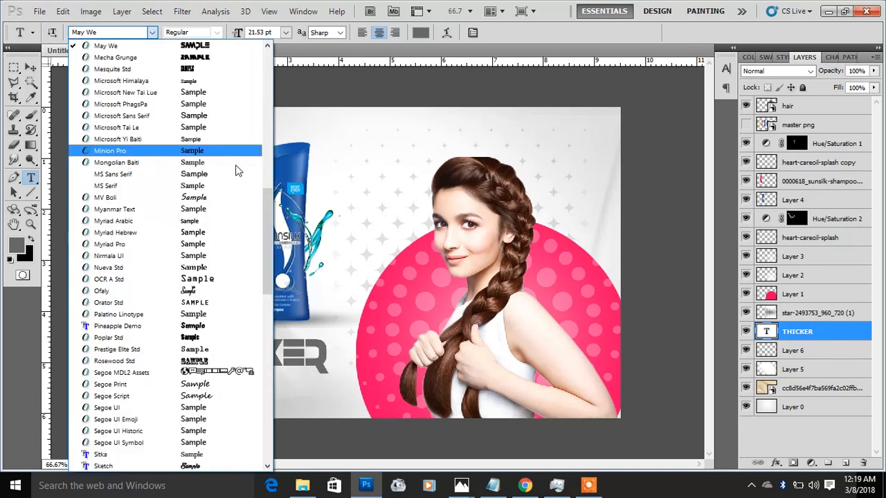
left_click_drag(268, 208, 263, 67)
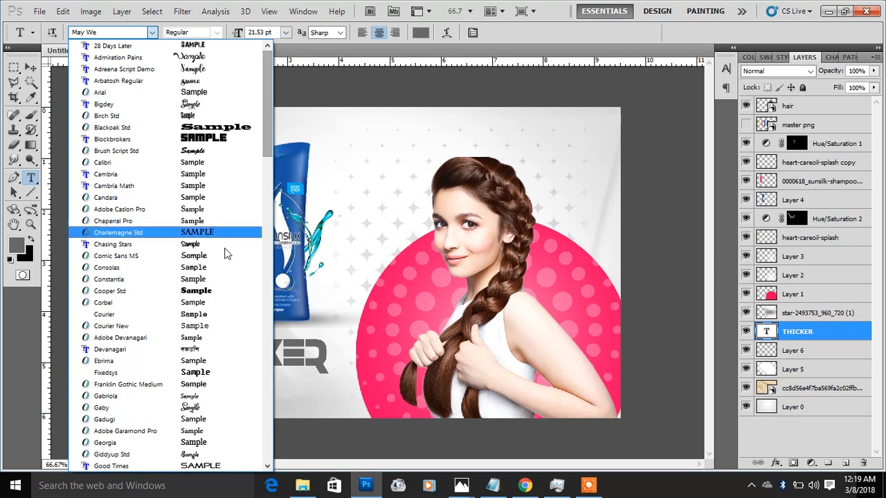
left_click(200, 117)
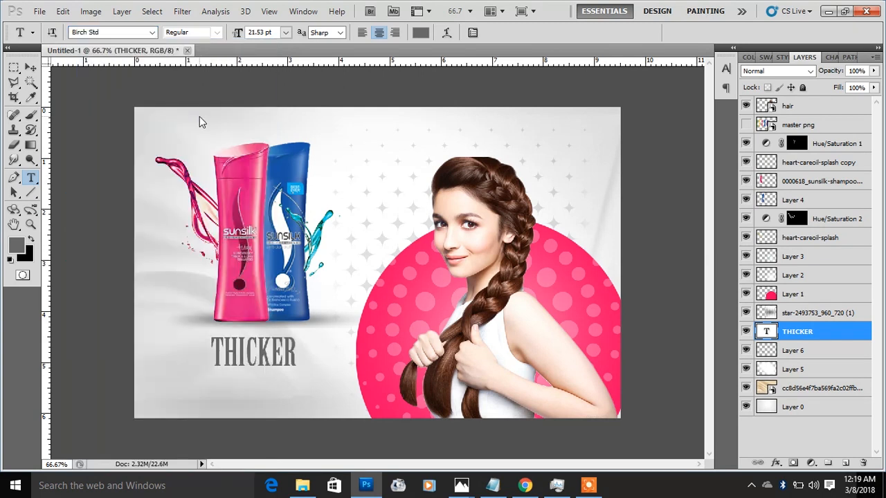
left_click(151, 33)
left_click(231, 69)
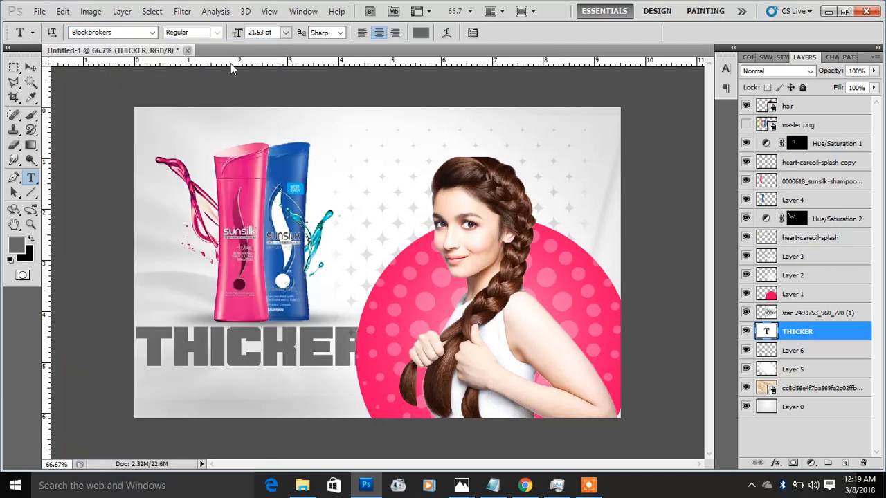
Step: Set the THICKER text's font to Calibri Regular and fill it with black (000000)
left_click(123, 34)
scroll(122, 34, "down", 3)
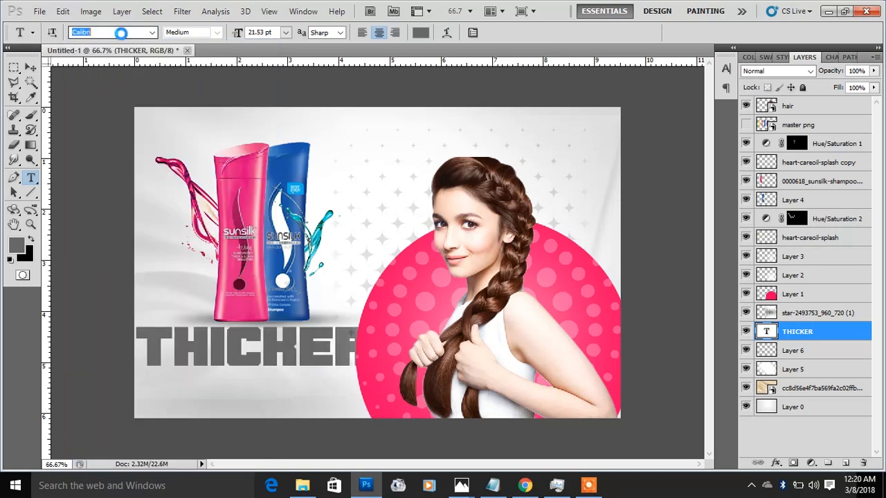
scroll(123, 34, "up", 1)
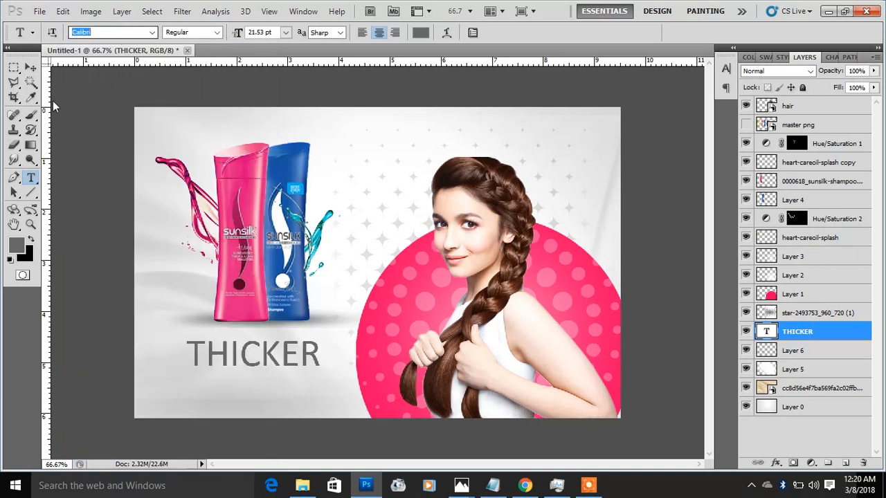
left_click(31, 68)
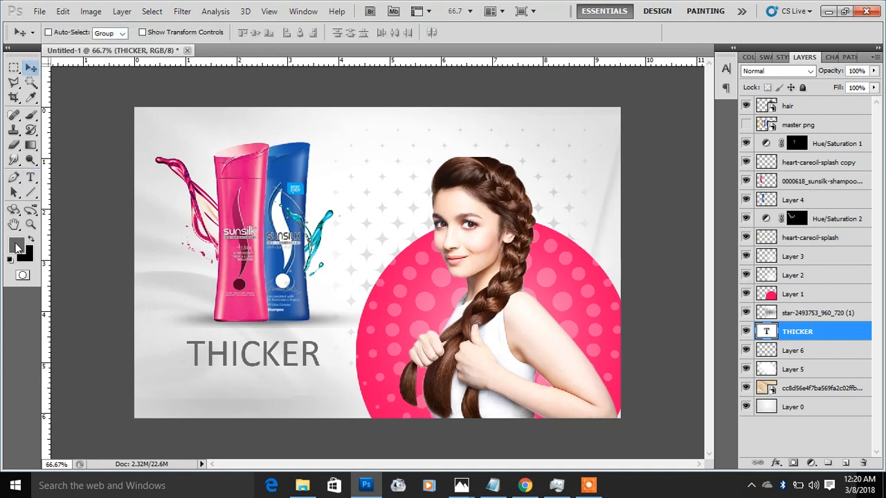
left_click(17, 248)
type("000000")
left_click(854, 159)
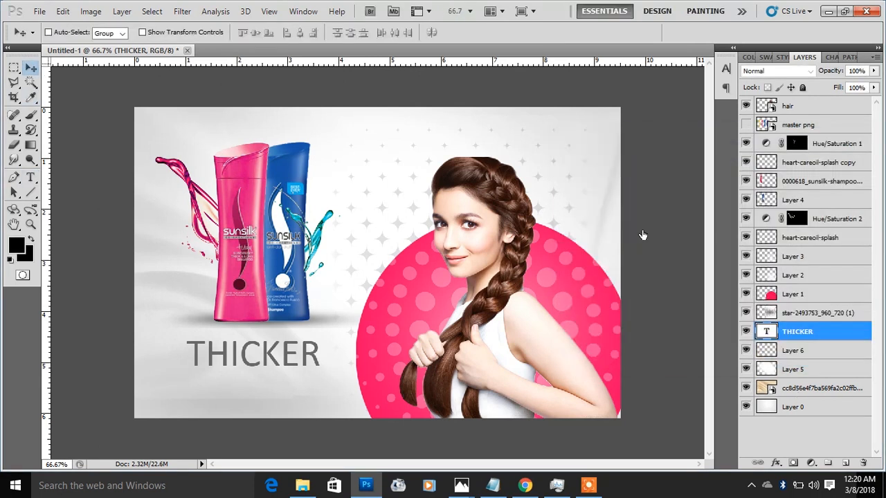
key("alt+BackSpace")
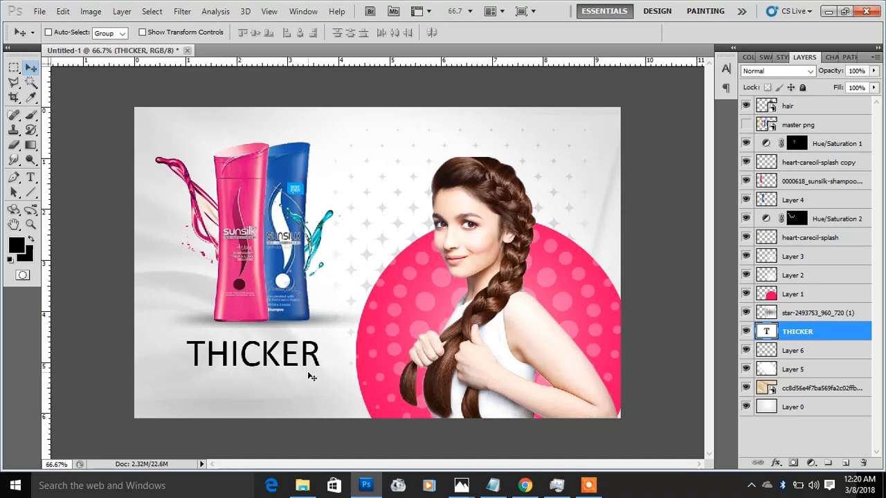
Step: Scale the THICKER text down to about 15 pt and place a duplicate of it directly beneath
key("ctrl+t")
left_click_drag(319, 332, 254, 384)
key("Return")
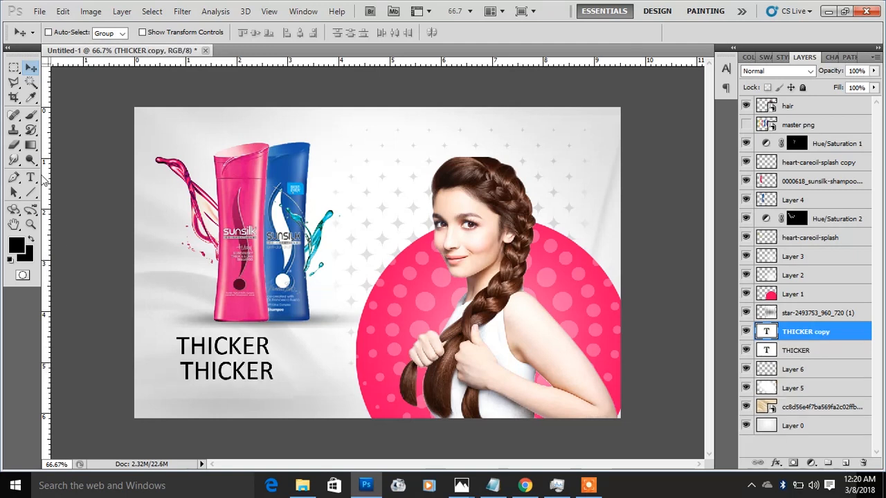
Step: Replace the wording of the duplicated THICKER line with STRONGER
key("t")
left_click_drag(187, 372, 326, 368)
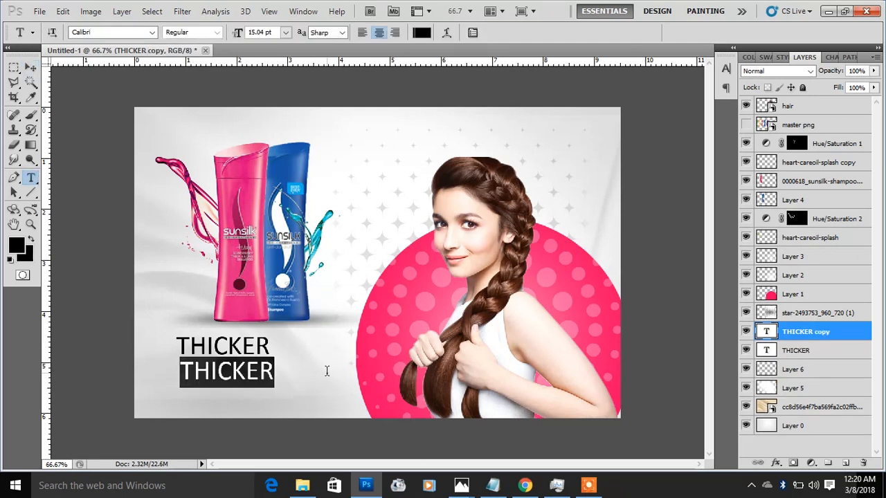
type("STRONGER")
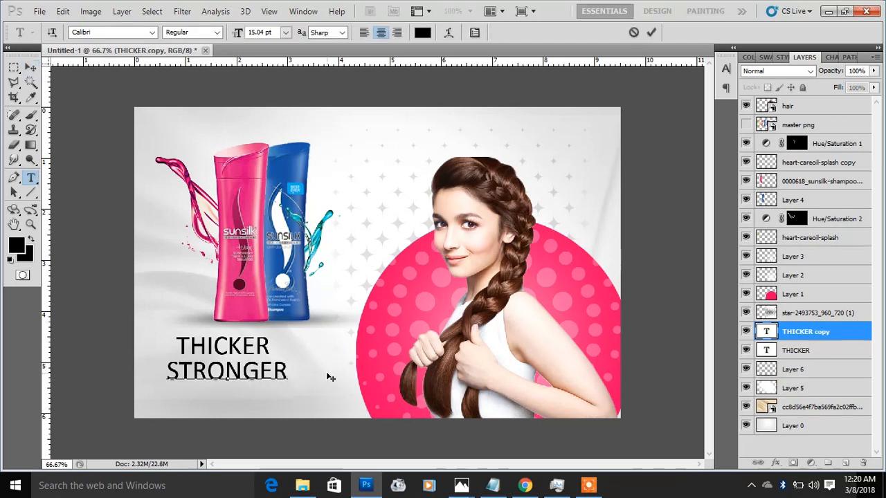
left_click(31, 68)
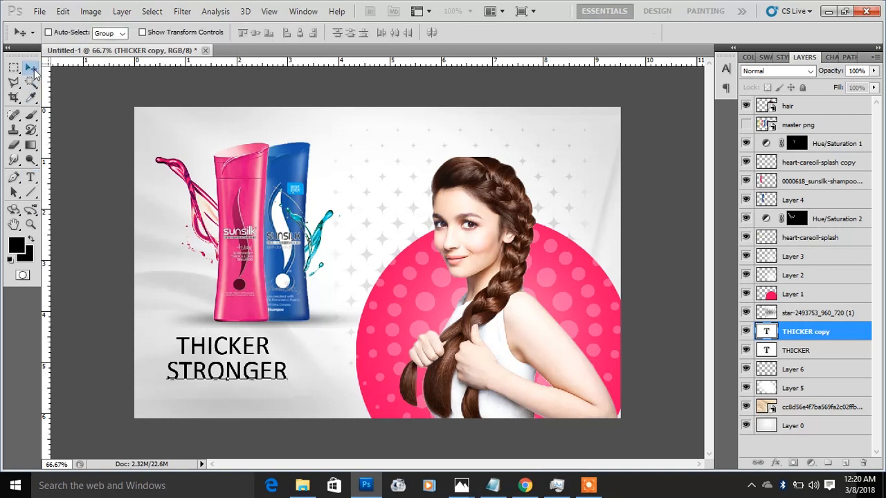
Step: Check the slogan in Notepad again and extend the second text line to read STRONGER HAIR IN
left_click(493, 485)
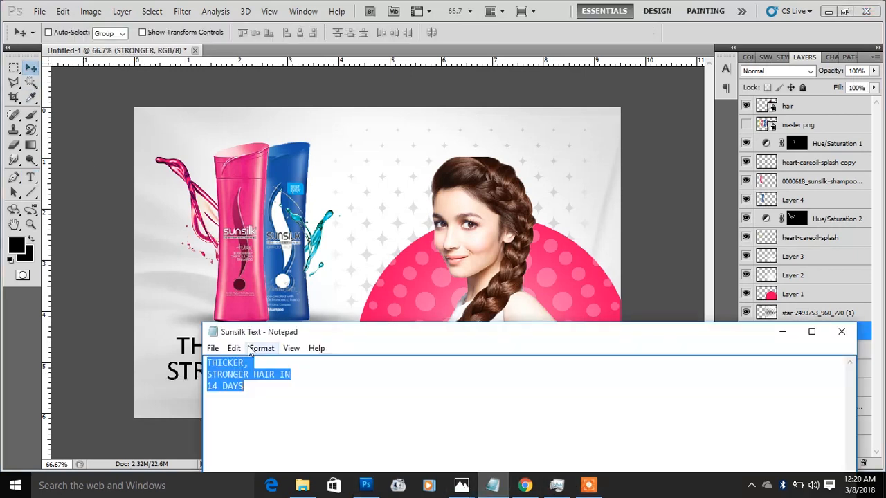
left_click(122, 299)
left_click(31, 178)
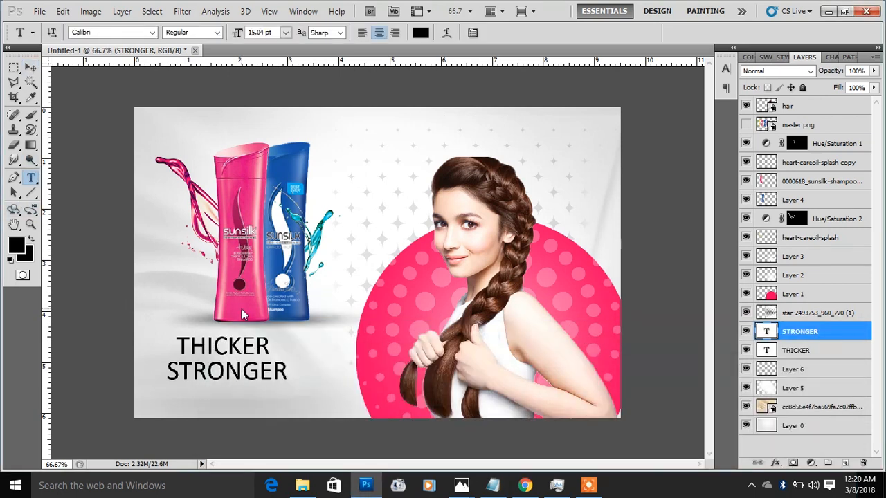
left_click(284, 372)
type("HAI")
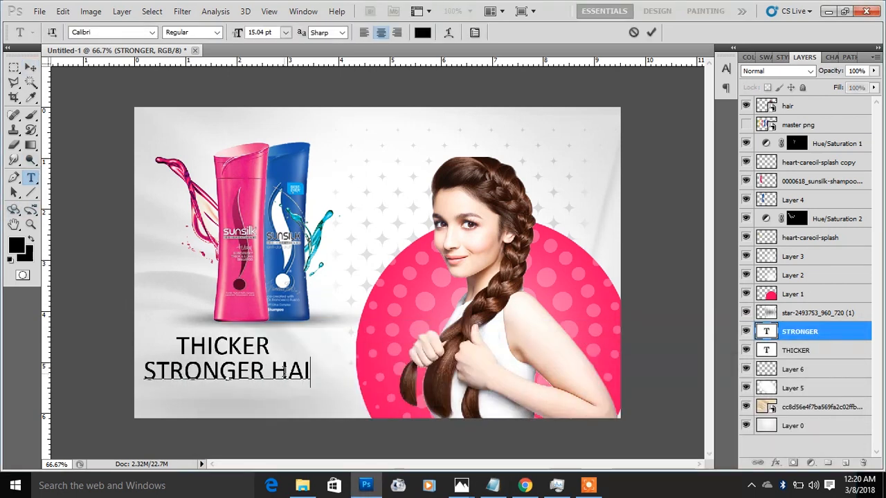
type("R IN")
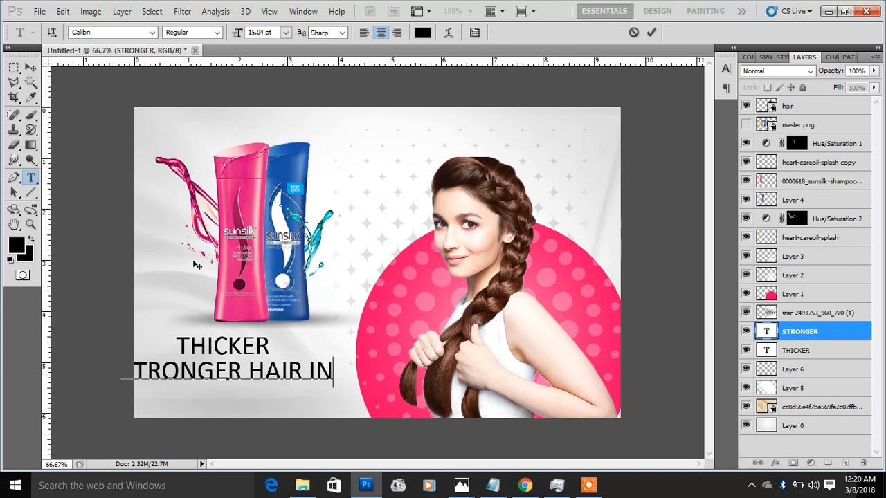
left_click(30, 67)
Step: Scale the STRONGER HAIR IN line down to about 11 pt, fit it under THICKER, and place a duplicate below it
key("ctrl+t")
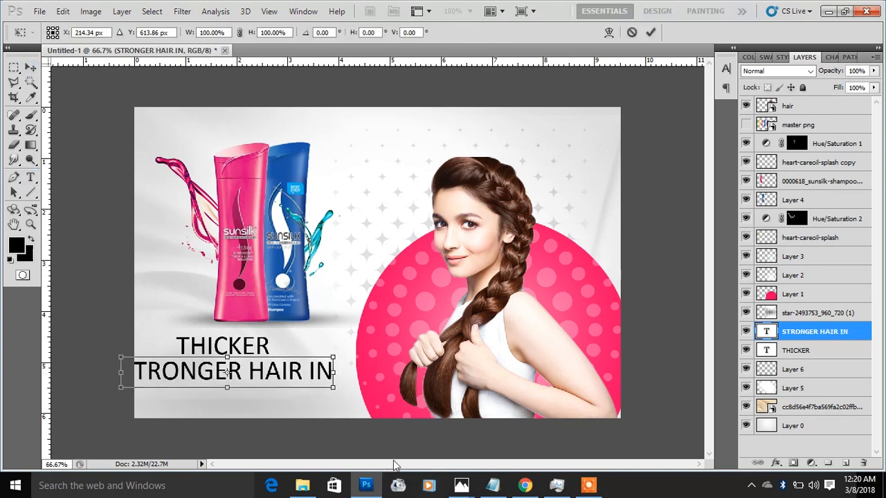
left_click_drag(335, 356, 257, 395)
key("Return")
Step: Replace the wording of the duplicated STRONGER HAIR IN line with 14 DAYS
left_click(31, 177)
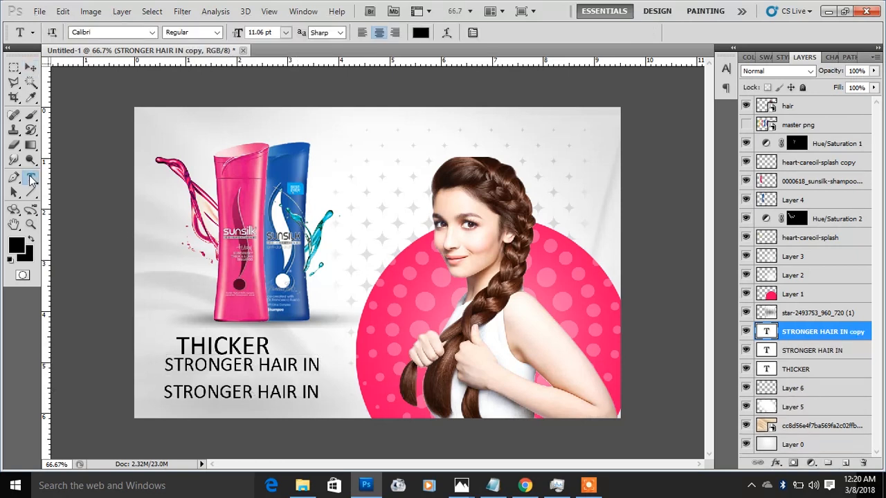
left_click(164, 393)
key("ctrl+a")
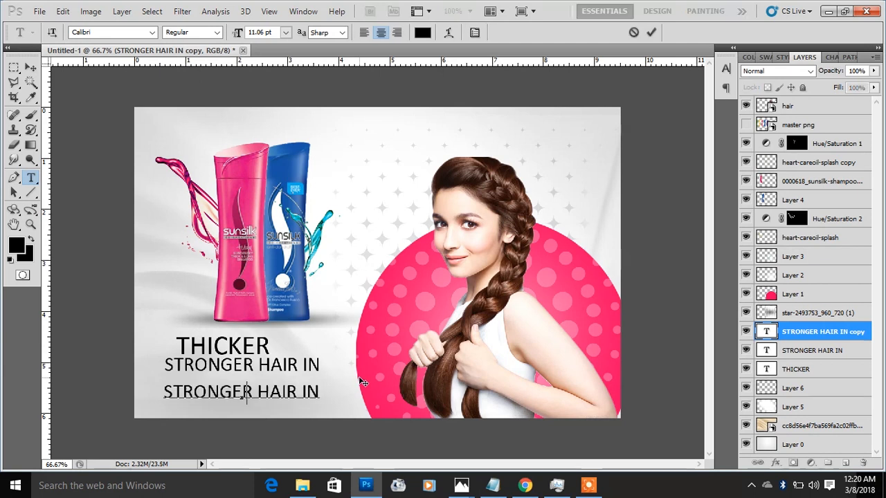
type("14 DAYS")
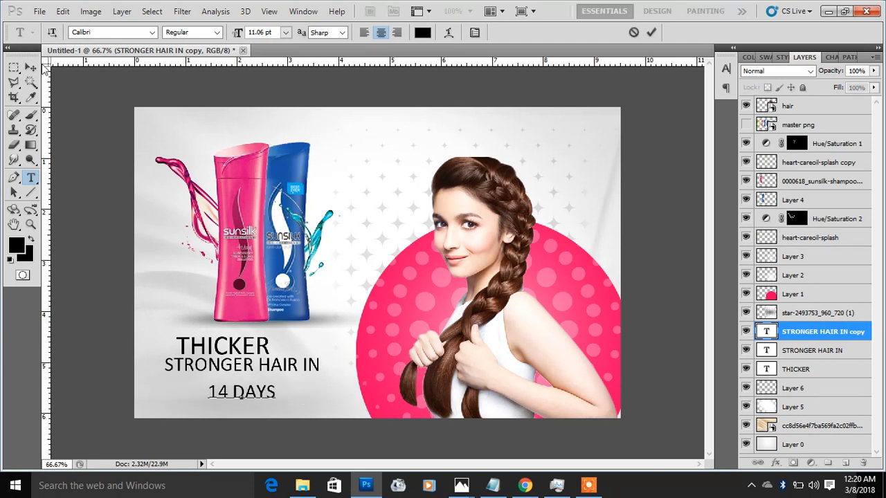
left_click(30, 67)
Step: Enlarge the 14 DAYS text to about 18.6 pt with Free Transform, keeping it centred below the second line
key("ctrl+t")
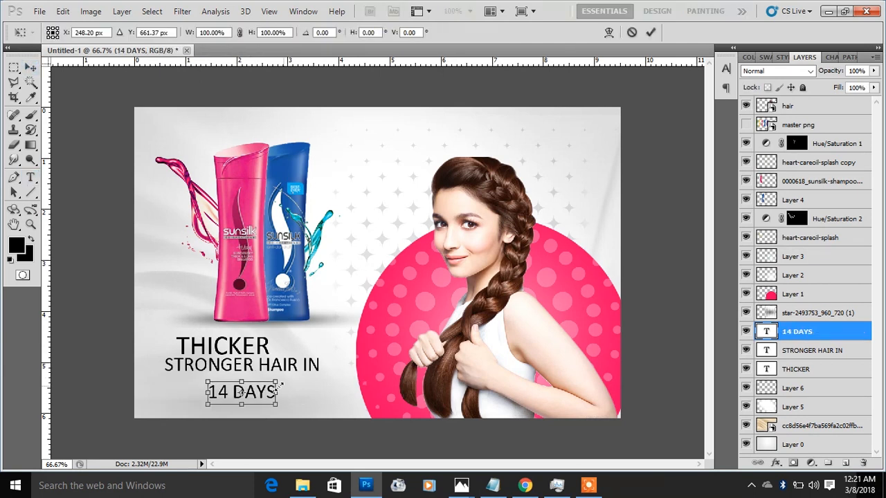
mouse_move(279, 384)
left_mouse_down()
mouse_move(320, 368)
mouse_move(266, 396)
left_mouse_up()
key("Return")
Step: Change the 14 DAYS text's font to Jordan Bold Grunge
left_click(30, 177)
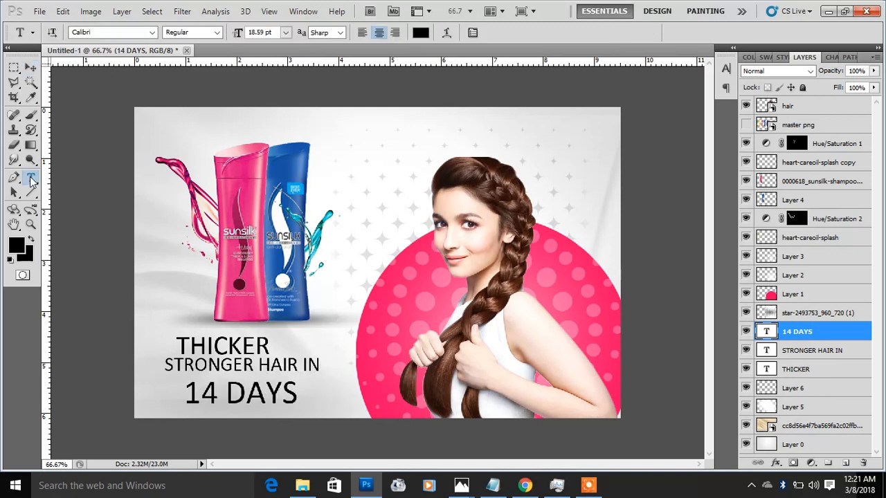
left_click(152, 32)
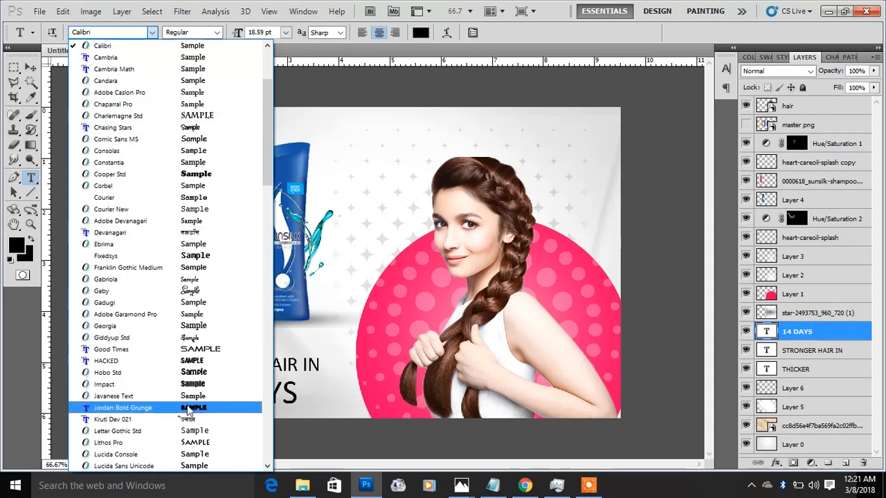
left_click(123, 408)
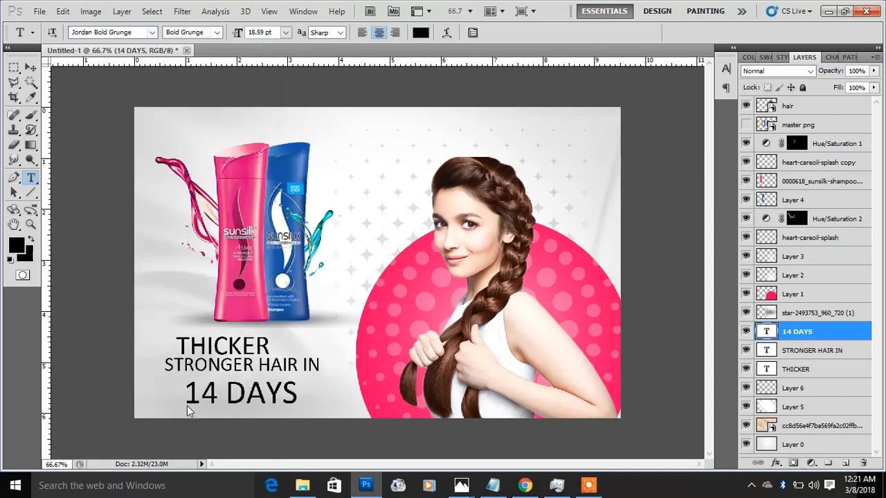
left_click(31, 67)
Step: Recolour the 14 DAYS text with the pink sampled from the circle and enlarge it to about 125% with Free Transform
left_click(30, 97)
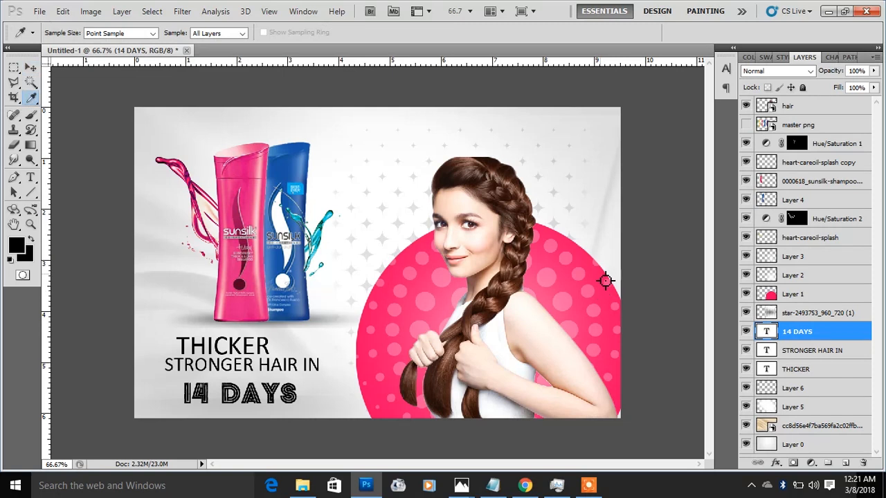
left_click(606, 281)
key("alt+BackSpace")
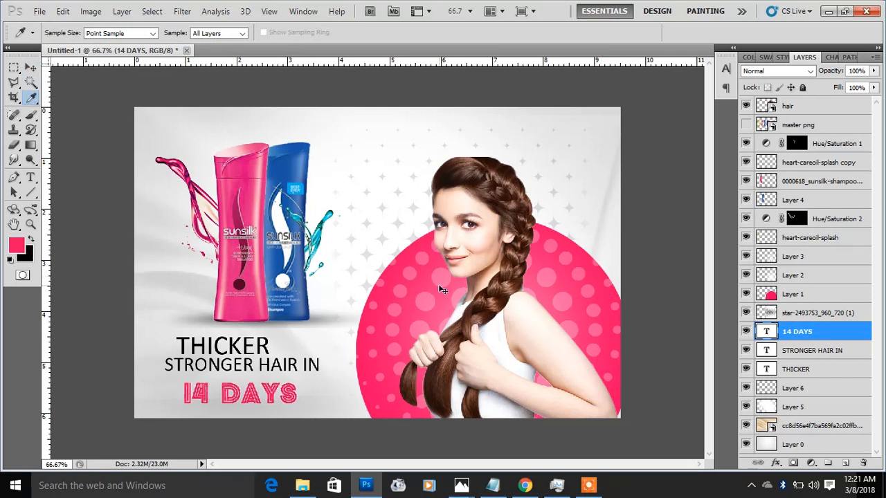
key("ctrl+t")
left_click_drag(300, 378, 327, 369)
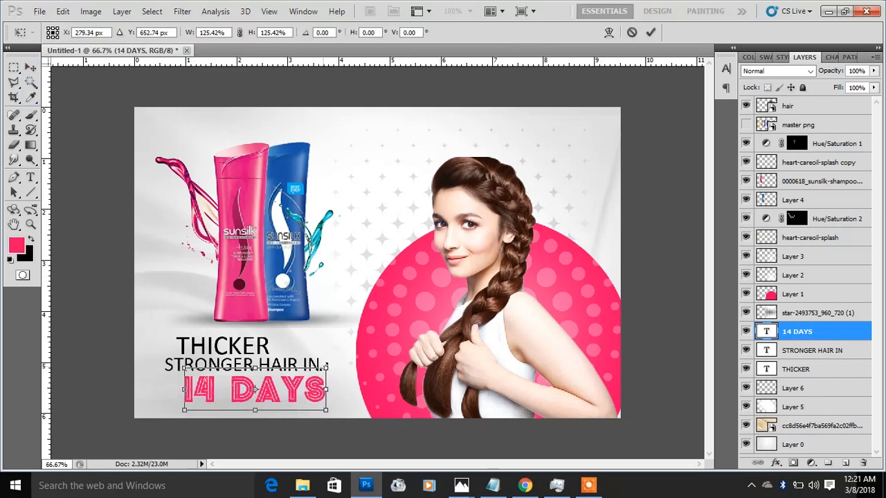
key("Return")
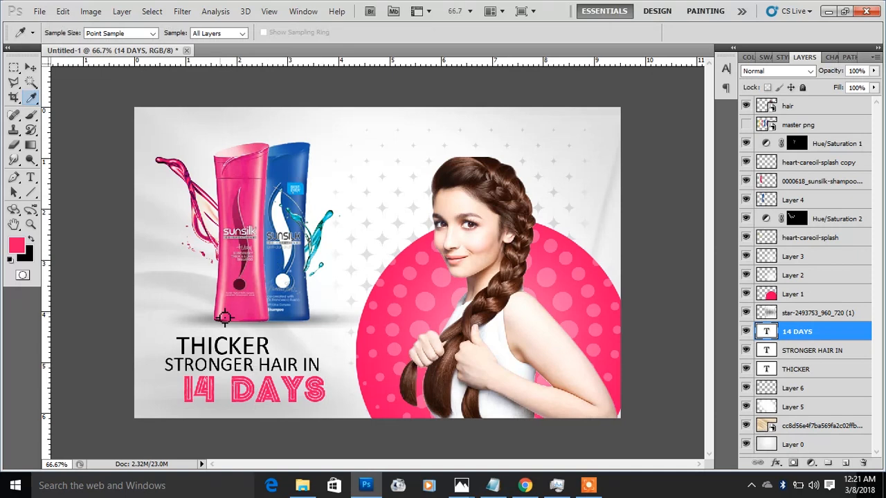
Step: Nudge the THICKER text up slightly to widen the gap above STRONGER HAIR IN
key("v")
left_click(246, 347, "ctrl")
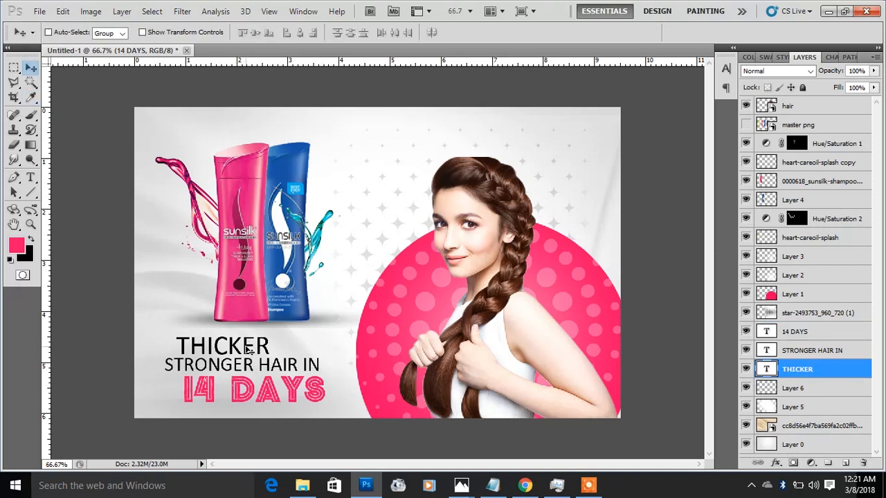
key("Up")
key("Up")
key("Up")
key("Up")
key("Up")
key("Up")
key("Up")
key("Up")
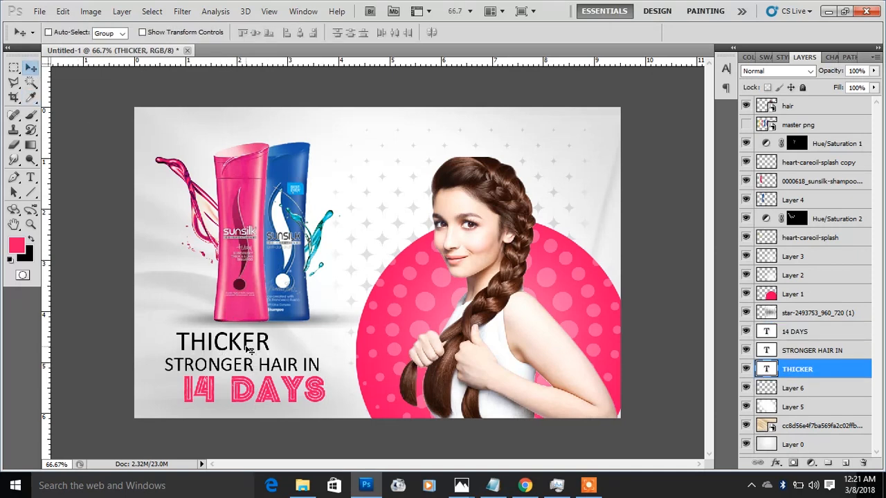
Step: Nudge the STRONGER HAIR IN line up slightly to clear the enlarged 14 DAYS text
left_click(249, 368, "ctrl")
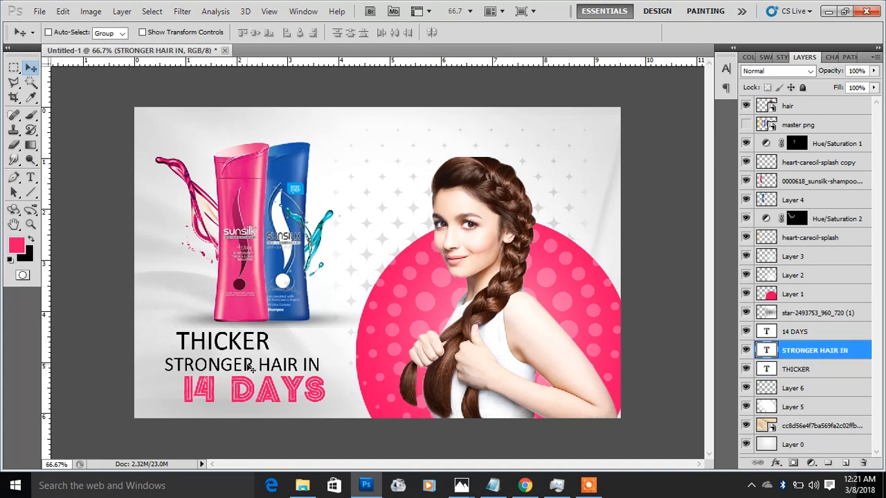
key("Up")
key("Up")
key("Up")
key("Up")
key("Up")
key("Up")
key("Up")
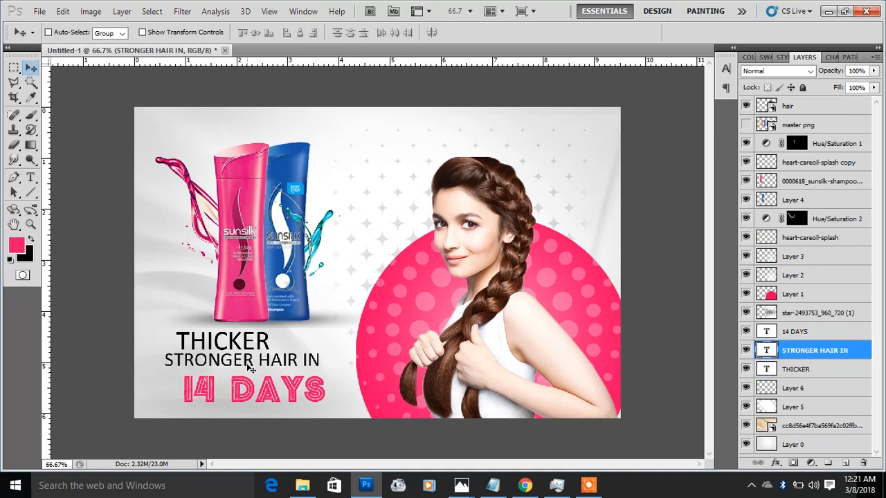
Step: Shift the THICKER text right so it sits roughly centred above the STRONGER HAIR IN line
left_click(263, 343, "ctrl")
key("Right")
key("Right")
key("Right")
key("Right")
key("Right")
key("Right")
key("Right")
key("Right")
key("Right")
key("Right")
key("Right")
key("Right")
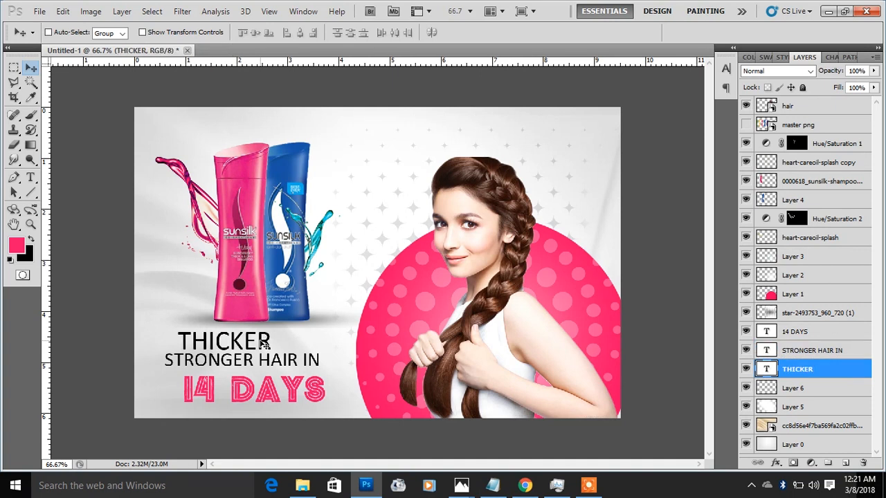
key("Right")
key("Right")
key("Right")
key("Right")
key("Right")
key("Right")
key("Right")
key("Right")
key("Right")
key("Right")
key("Right")
key("Right")
key("Right")
key("Right")
key("Right")
key("Right")
key("Right")
key("Right")
key("Right")
key("Right")
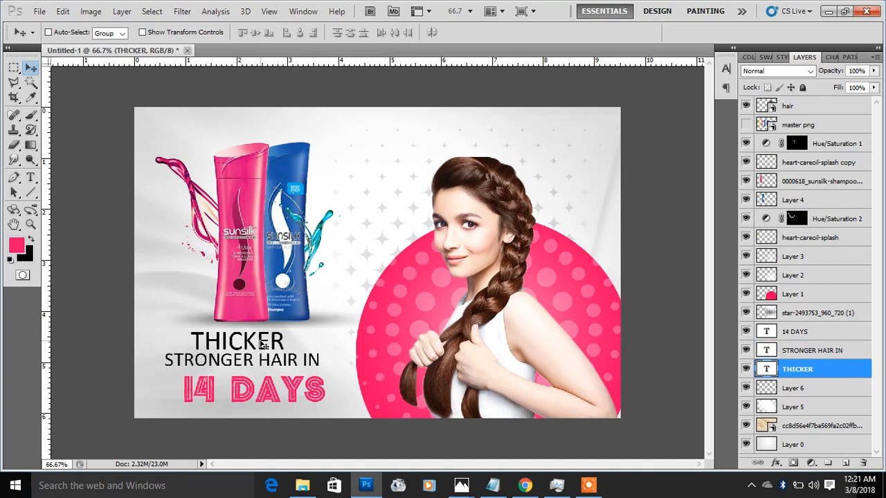
Step: Nudge the 14 DAYS text left to line it up under the STRONGER HAIR IN line
left_click(255, 393, "ctrl")
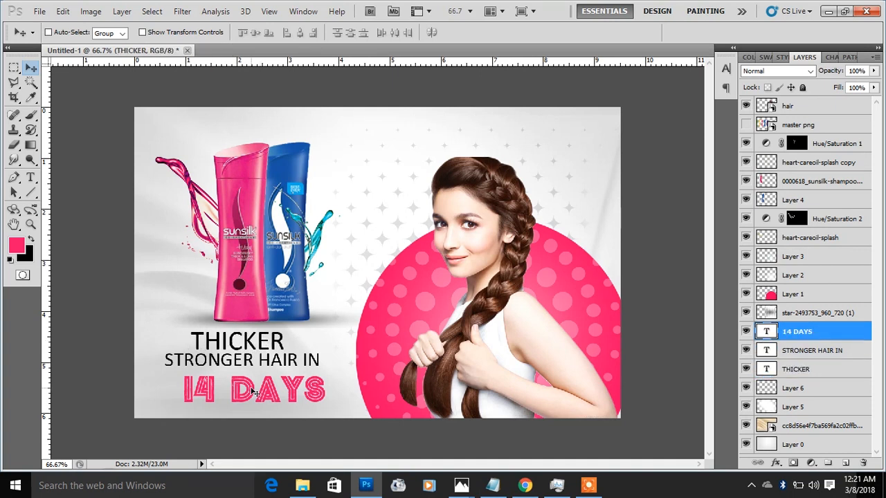
key("Left")
key("Left")
key("Left")
key("Left")
key("Left")
key("Left")
key("Left")
key("Left")
key("Left")
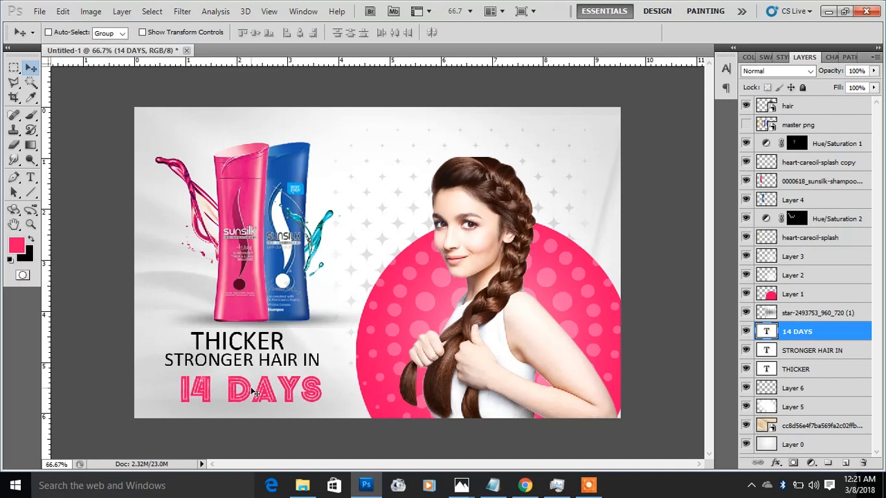
key("Left")
key("Left")
key("Left")
key("Left")
key("Left")
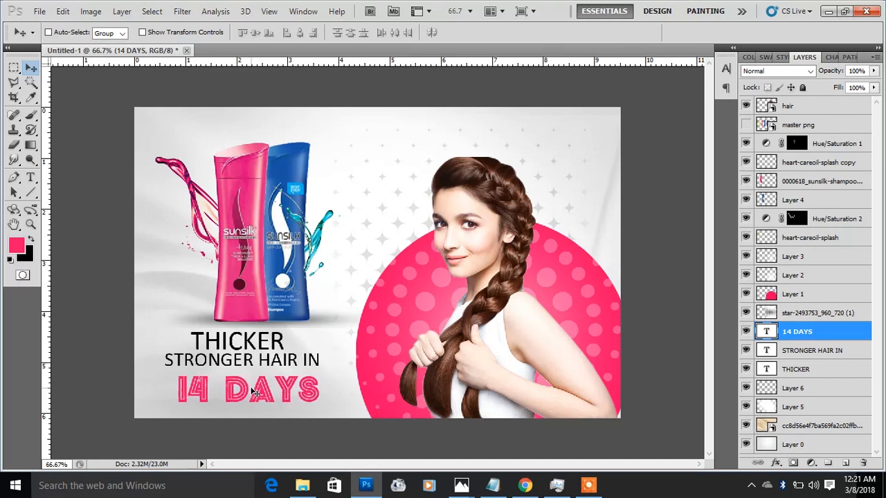
Step: Select the STRONGER HAIR IN and THICKER layers together and nudge them slightly right and down
left_click(272, 361, "ctrl")
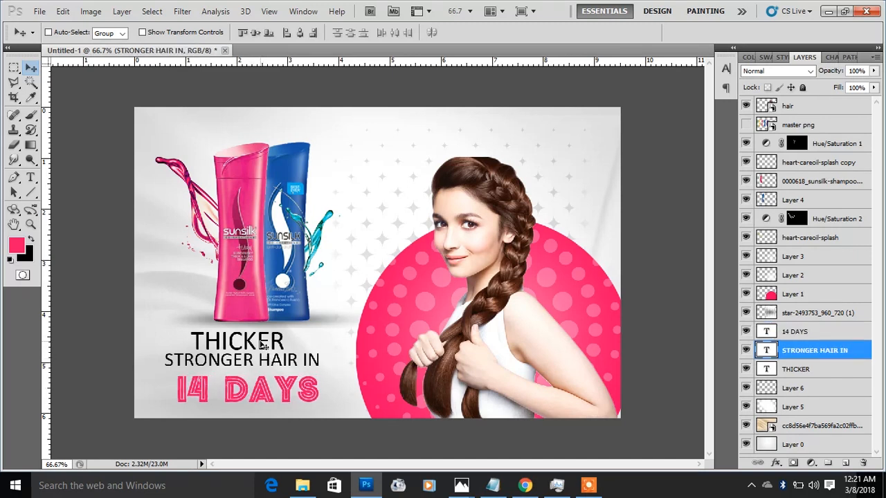
left_click(262, 344, "ctrl+shift")
key("Right")
key("Right")
key("Right")
key("Right")
key("Right")
key("Right")
key("Right")
key("Right")
key("Right")
key("Right")
key("Right")
key("Right")
key("Right")
key("Down")
key("Down")
key("Down")
key("Down")
key("Down")
key("Down")
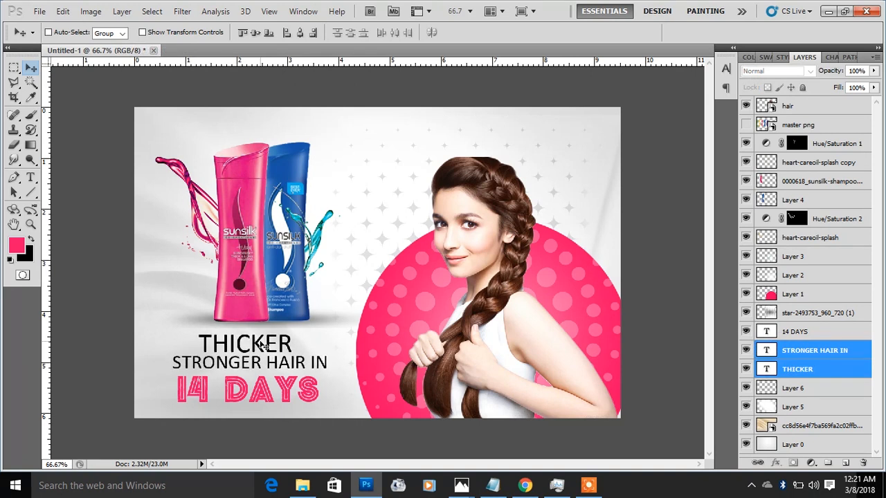
Step: Add a new text line reading sunsilk above the model's head
key("t")
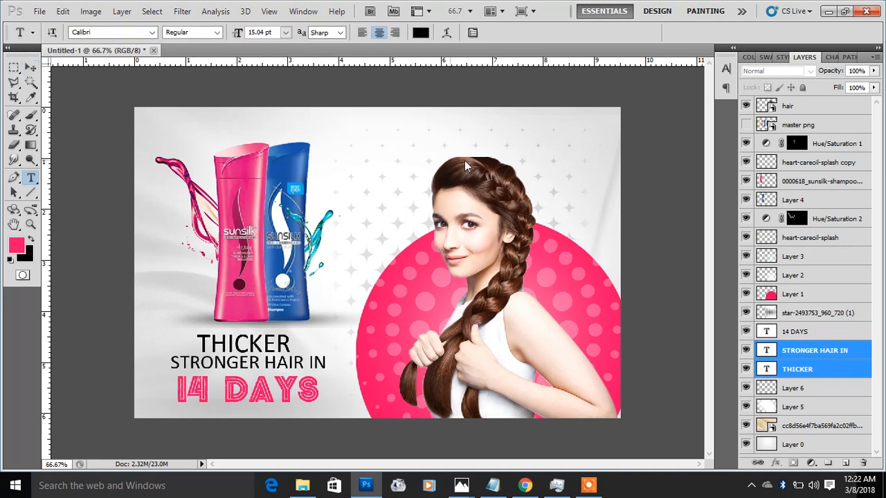
left_click(520, 128)
type("sun")
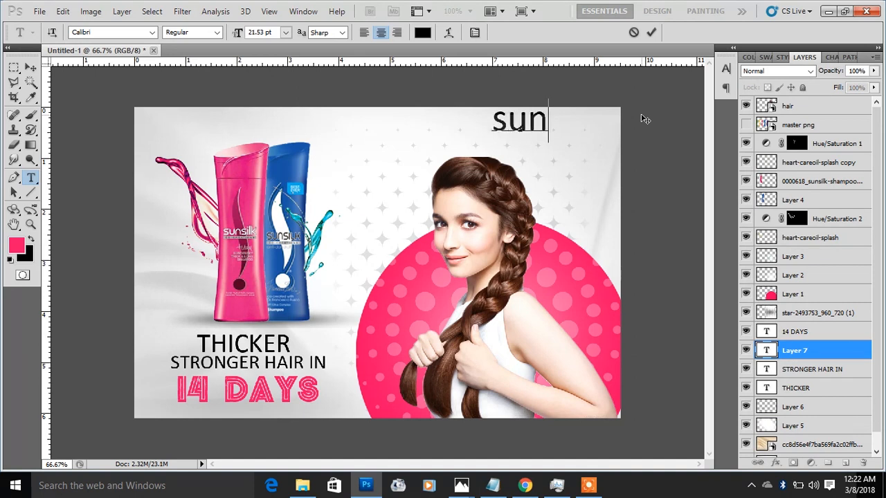
type("silk")
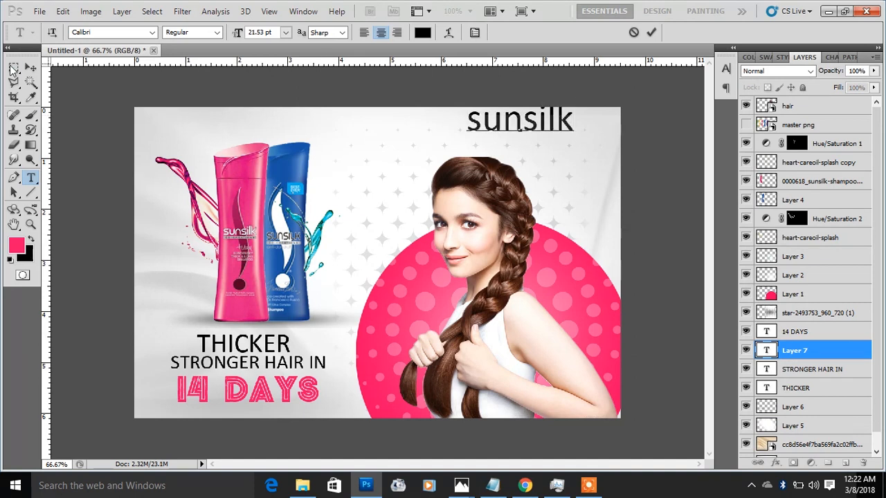
left_click(30, 68)
Step: Change the sunsilk text's font to Good Times
left_click(31, 178)
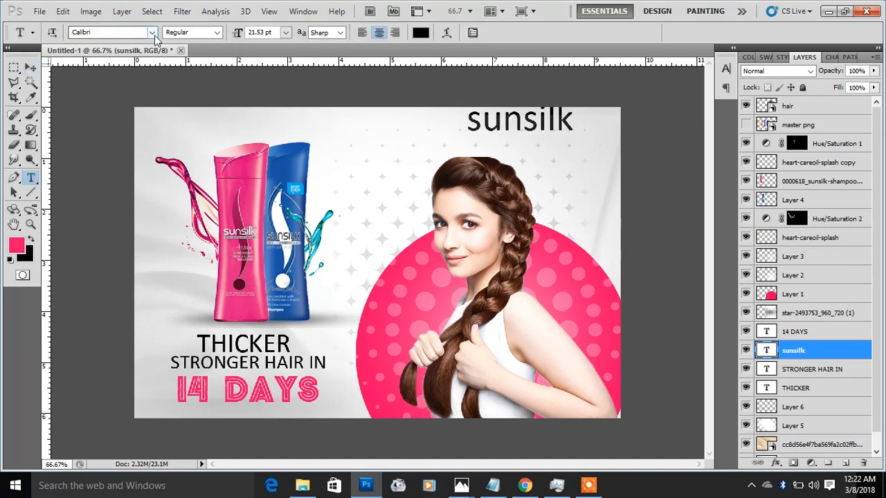
left_click(152, 34)
left_click_drag(270, 178, 272, 92)
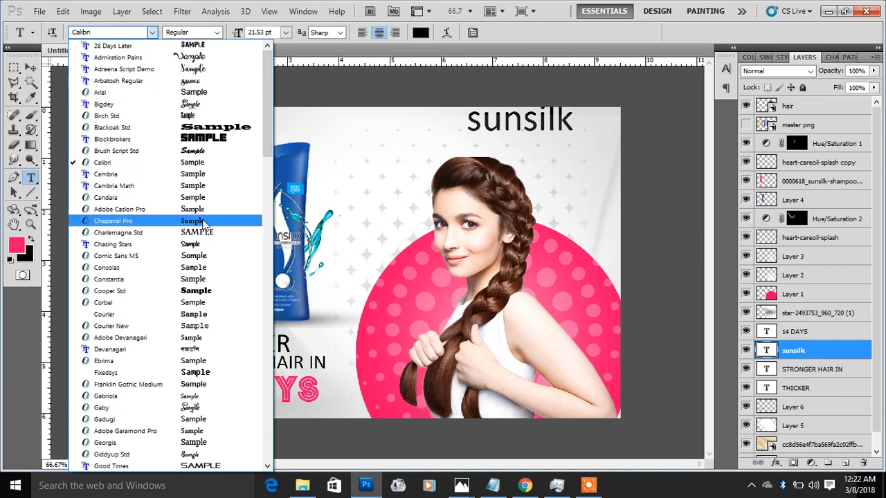
left_click(201, 374)
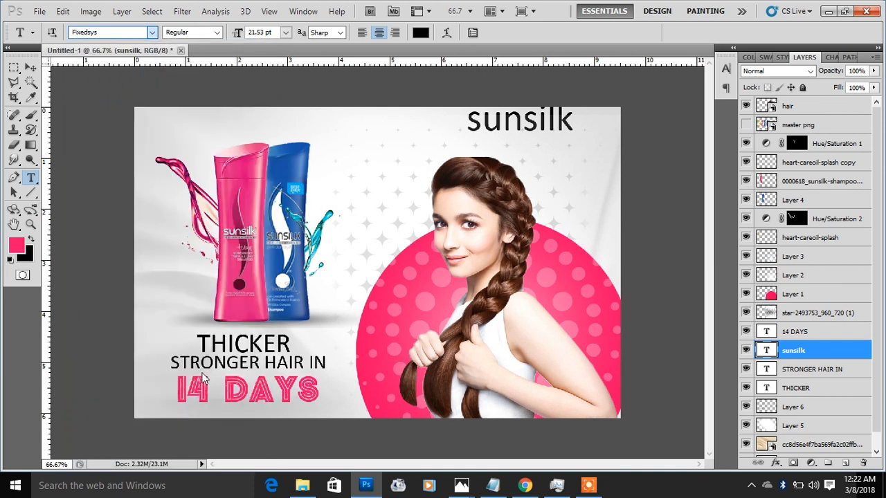
left_click(151, 33)
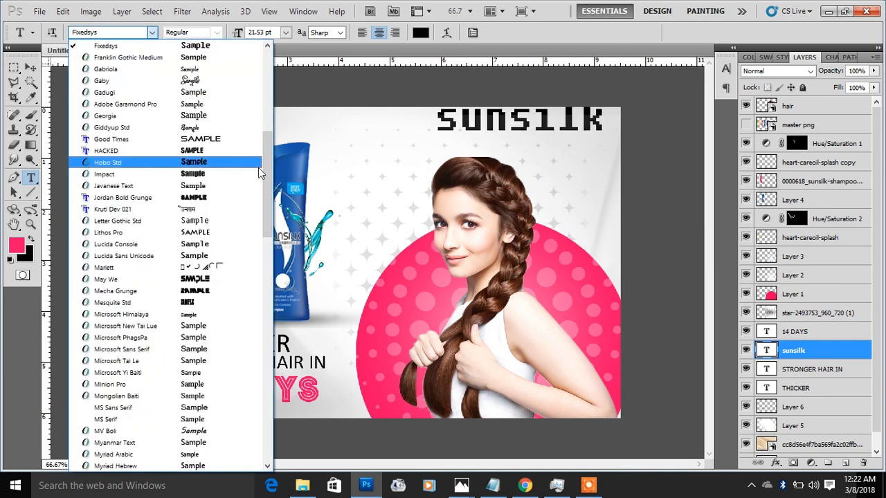
left_click(224, 141)
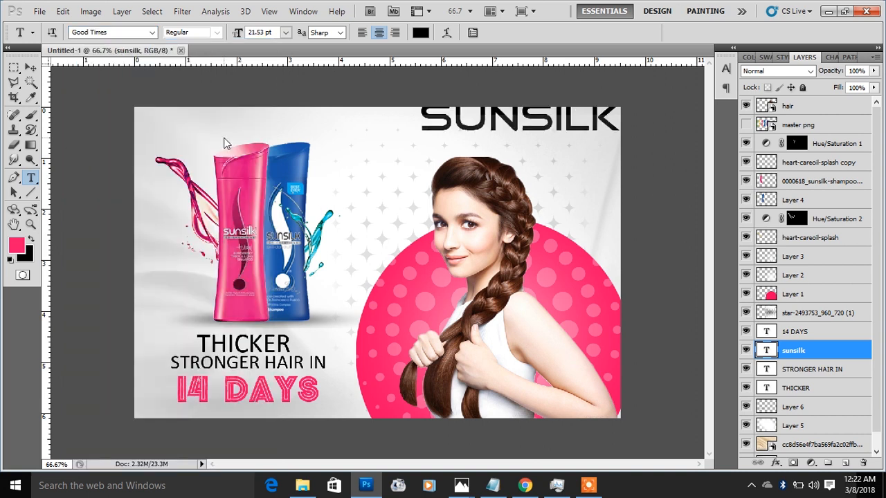
Step: Scale the sunsilk text to about half its size with Free Transform and place it in the banner's top-right corner
left_click(30, 69)
mouse_move(516, 131)
left_mouse_down()
mouse_move(494, 151)
mouse_move(504, 140)
left_mouse_up()
key("ctrl+t")
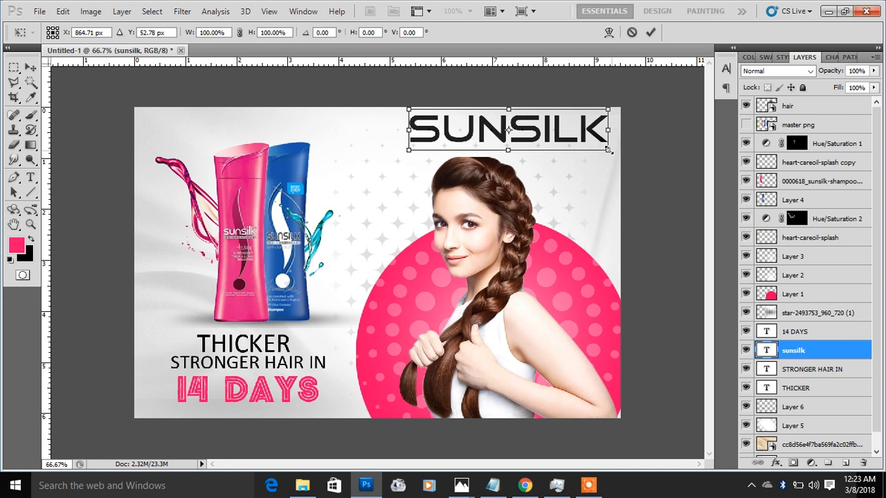
left_click_drag(608, 150, 592, 130)
key("Return")
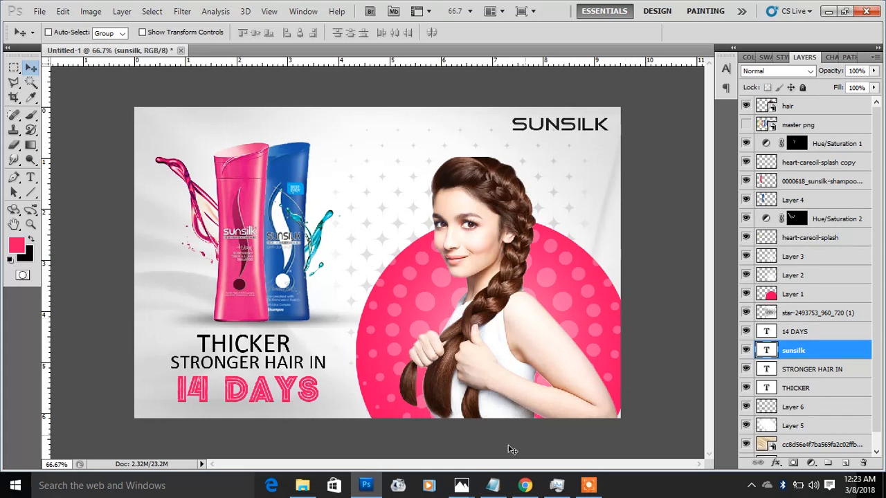
Step: Check the slogan wording in the Sunsilk Text file in Notepad and return to Photoshop
left_click(493, 486)
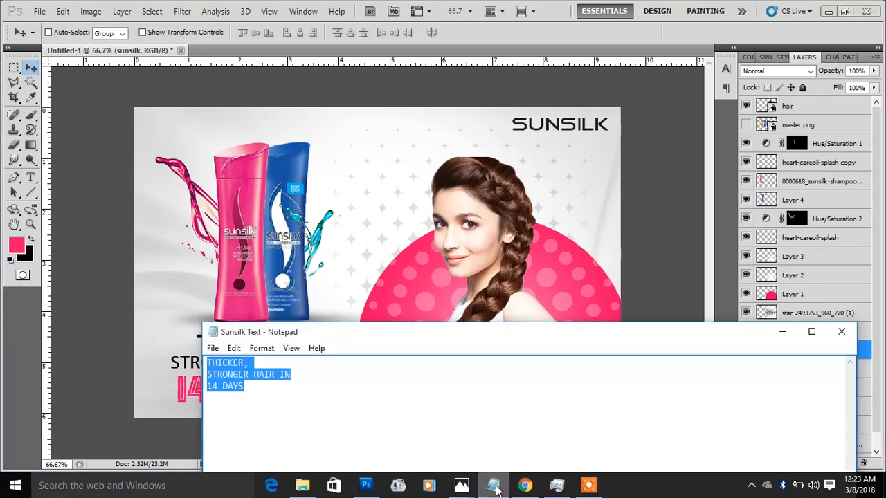
left_click(494, 486)
left_click(494, 486)
left_click(494, 486)
left_click(493, 486)
left_click(494, 486)
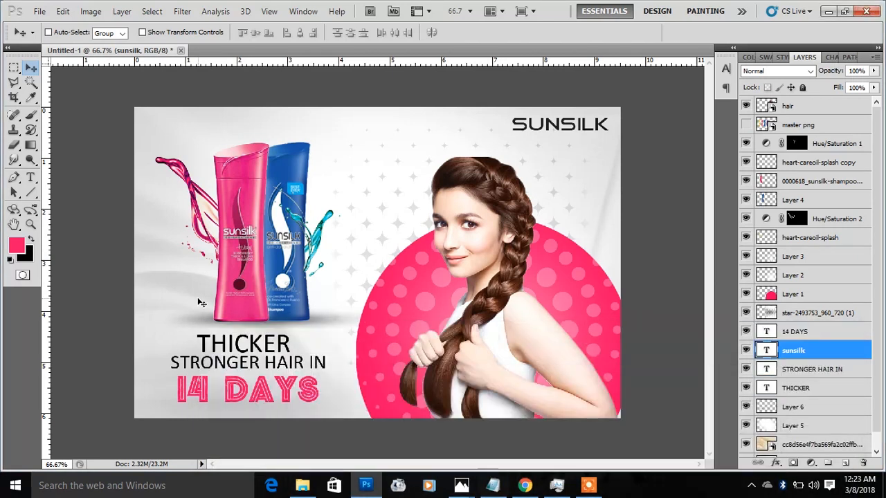
Step: Move the THICKER text slightly right above the STRONGER HAIR IN line
left_click(15, 83)
left_click(30, 72)
left_click(283, 346, "ctrl")
left_click_drag(283, 346, 286, 346)
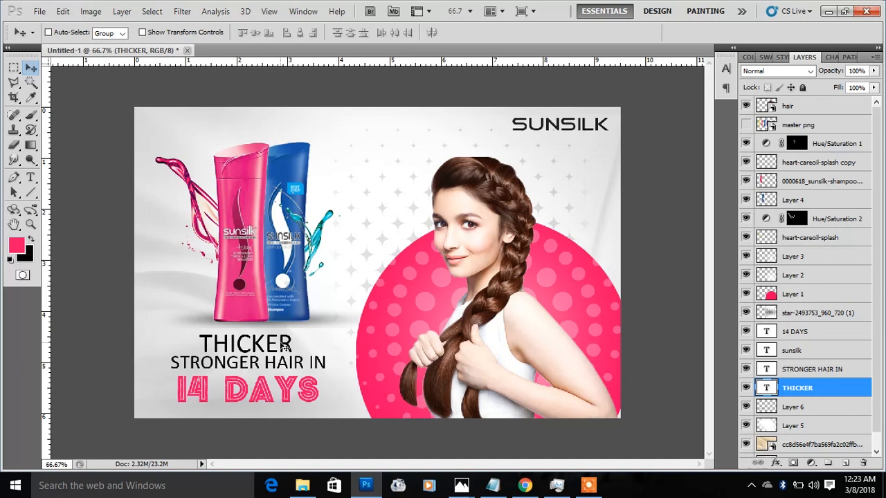